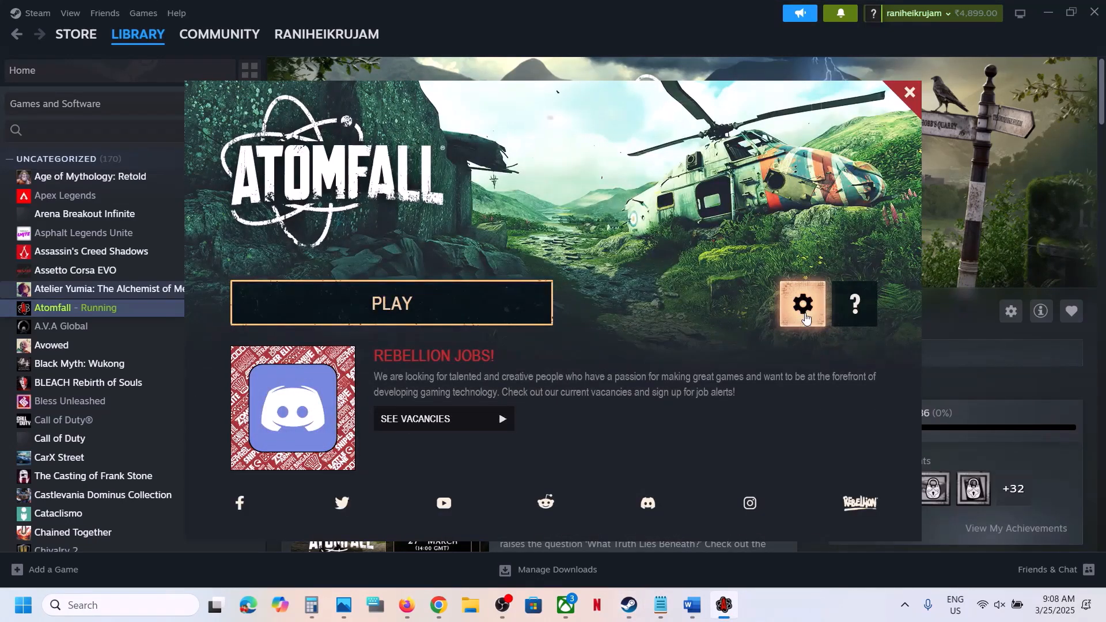
- Open the Atomfall launcher's options and choose the Windowed screen mode and the NVIDIA GeForce RTX 3050 Laptop GPU
click(804, 307)
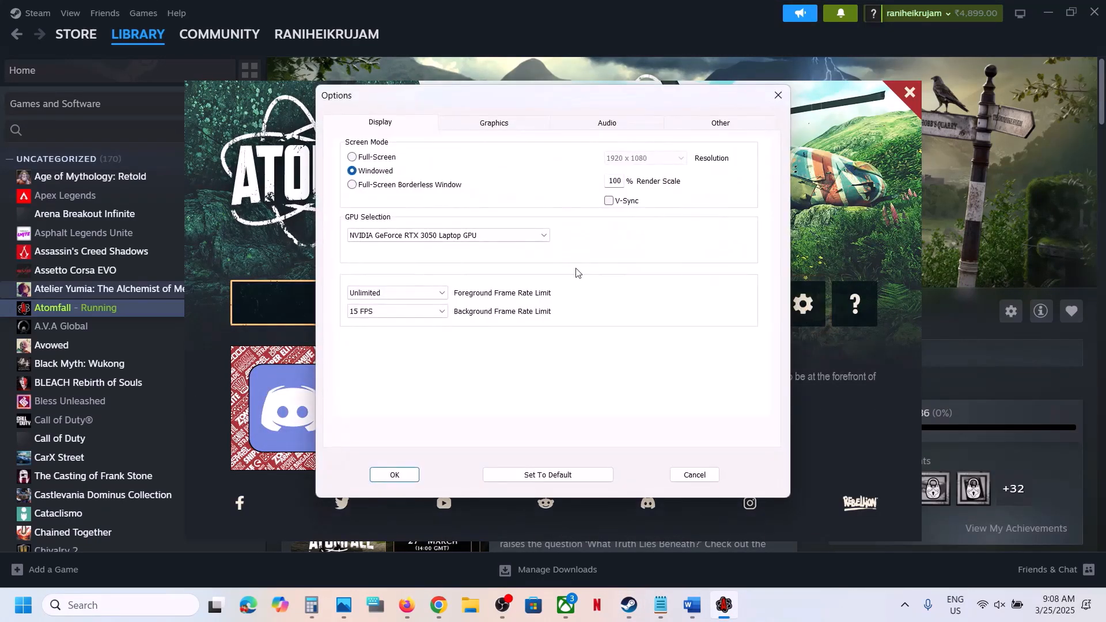
click(355, 159)
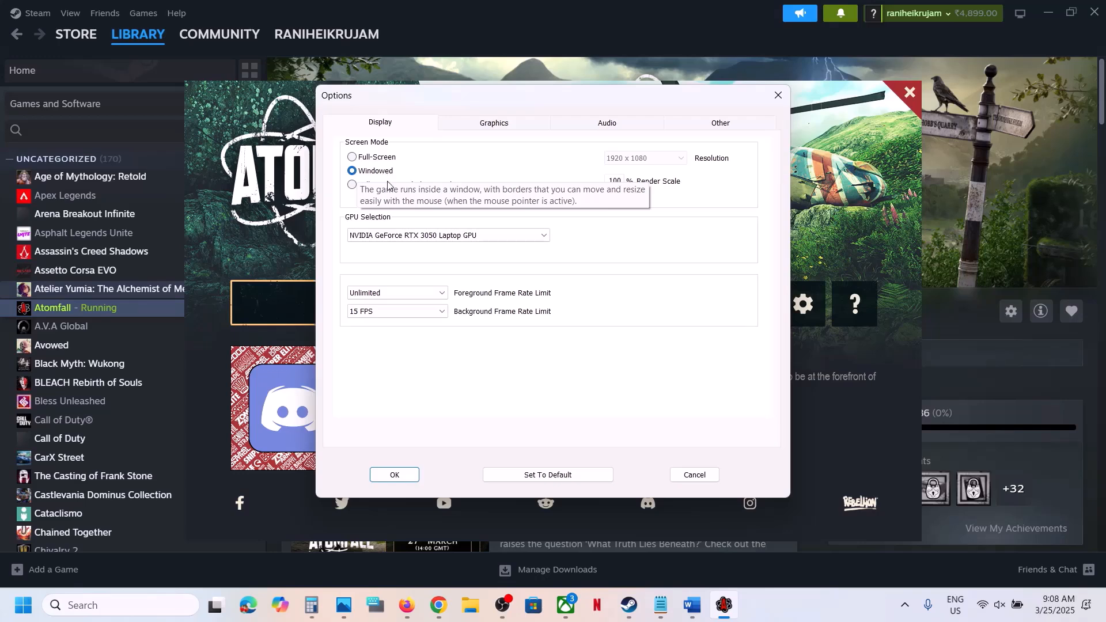
click(426, 236)
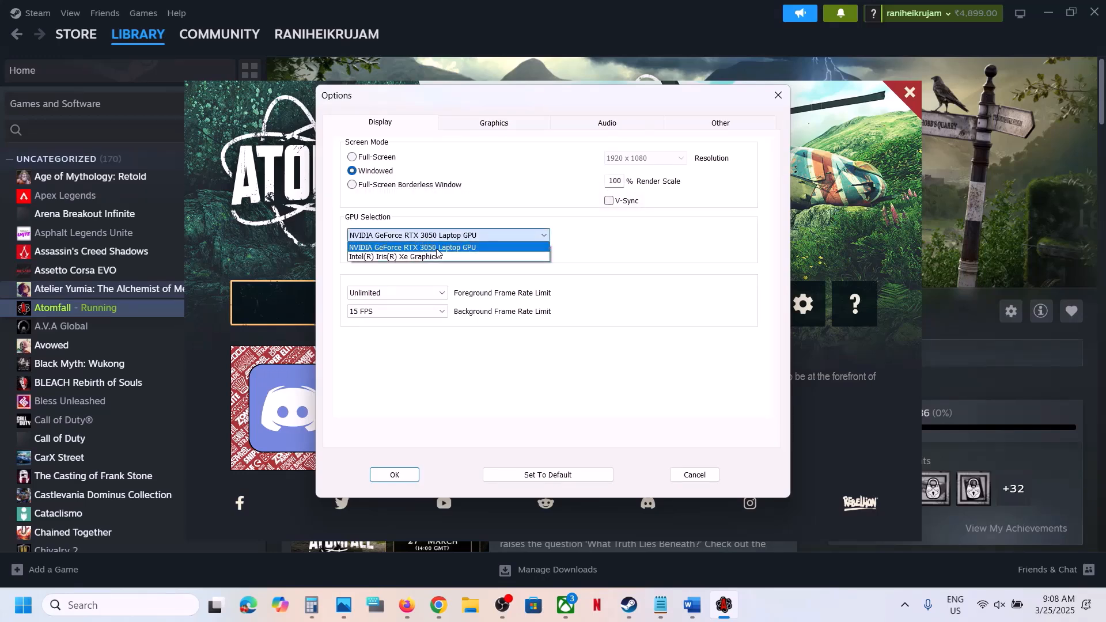
click(432, 249)
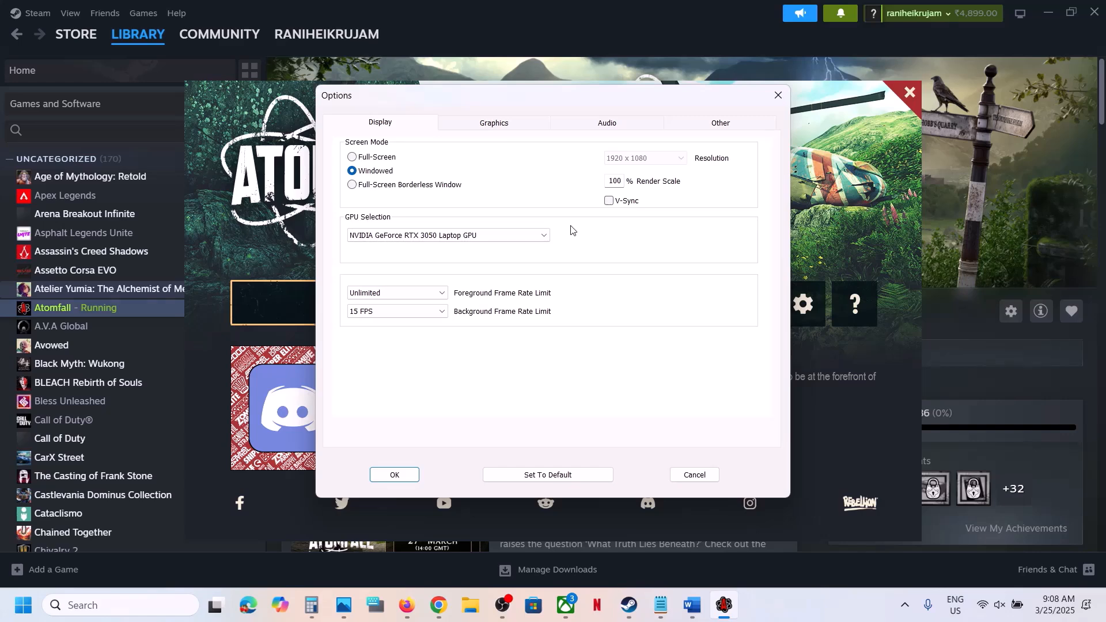
- Set the Graphics Detail to Medium, save the launcher options and close the launcher
click(500, 126)
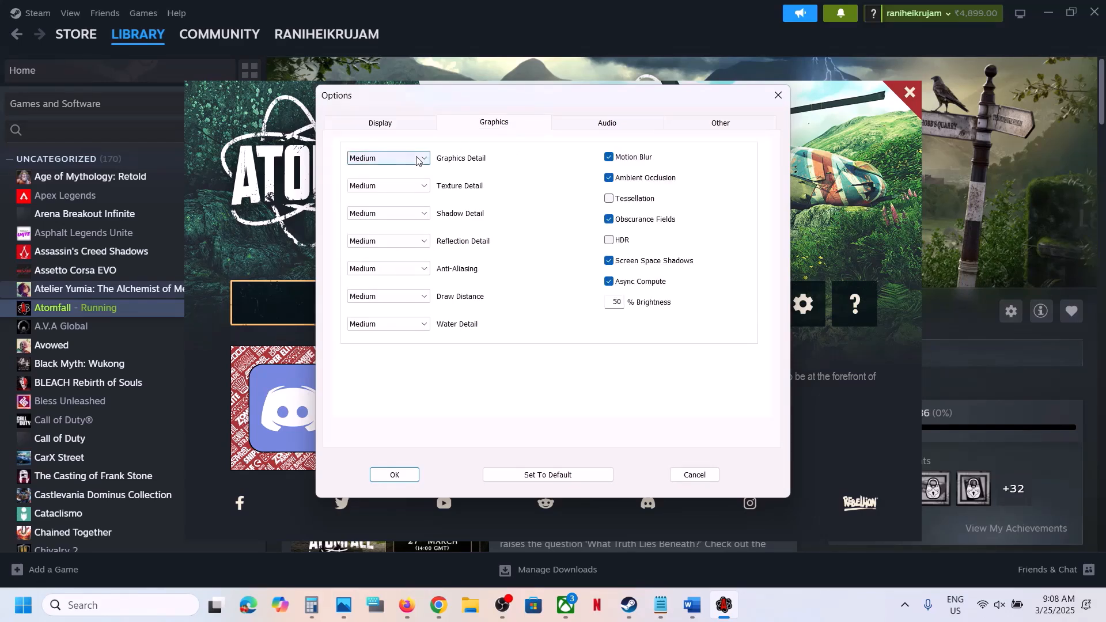
click(398, 158)
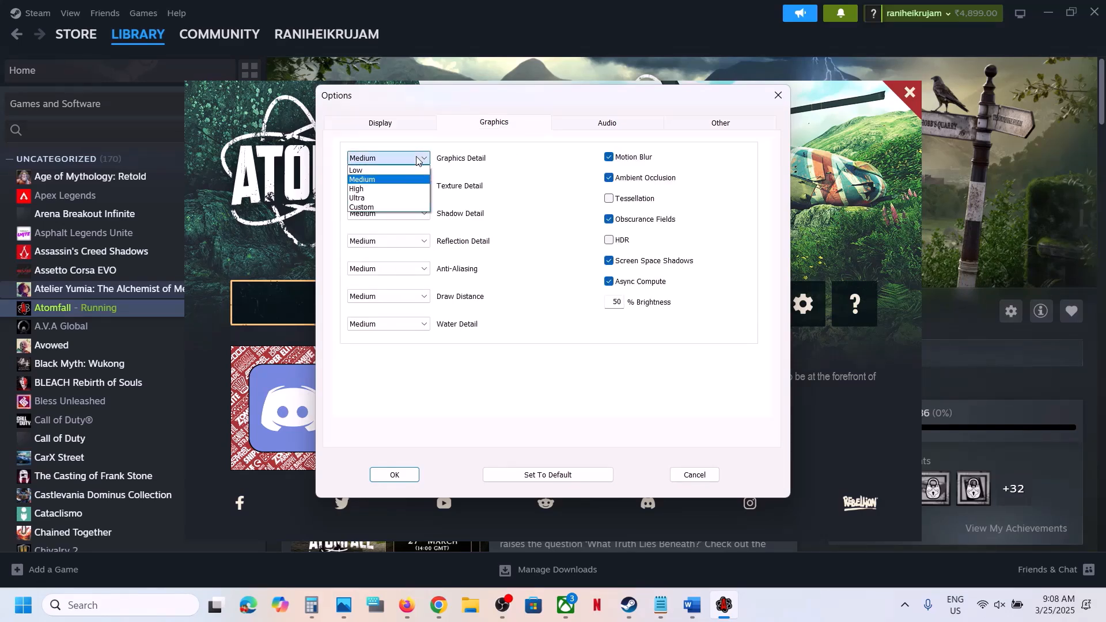
click(367, 180)
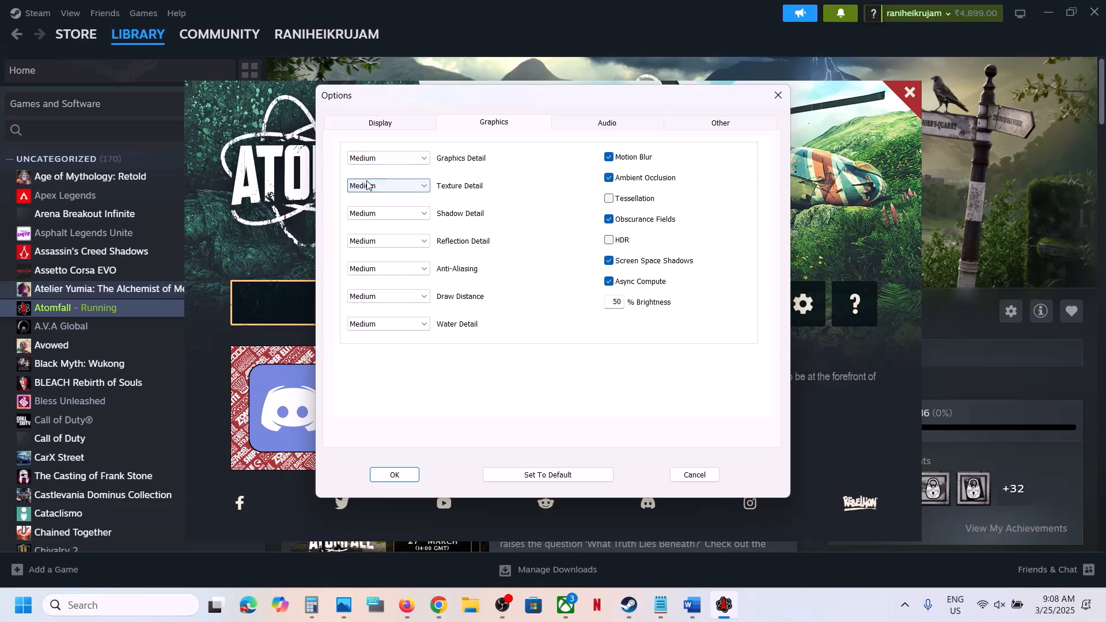
click(399, 128)
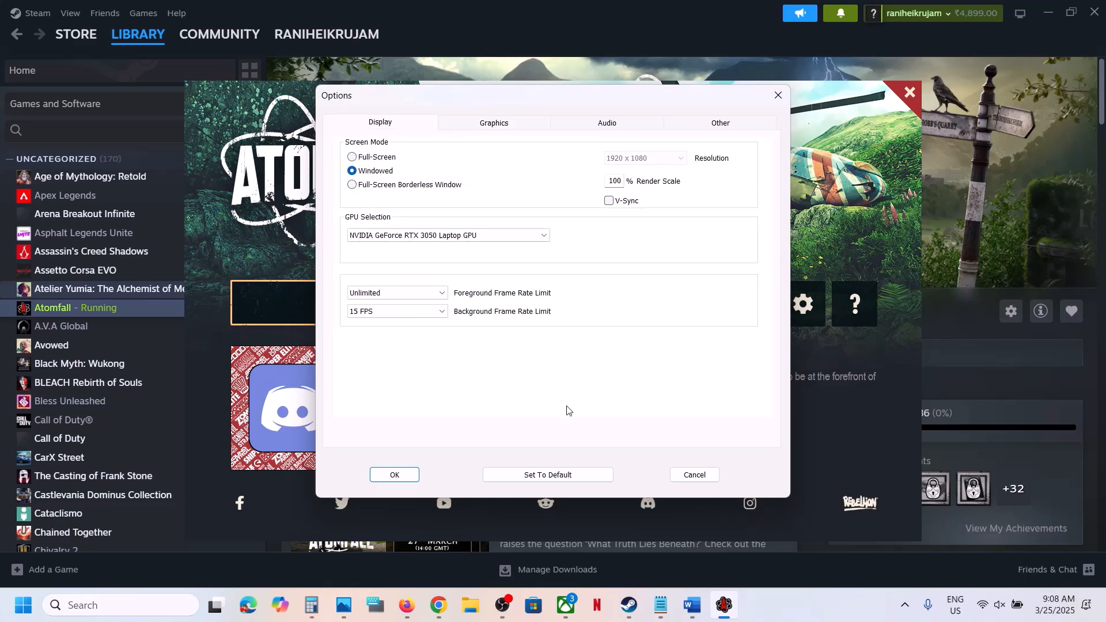
click(397, 475)
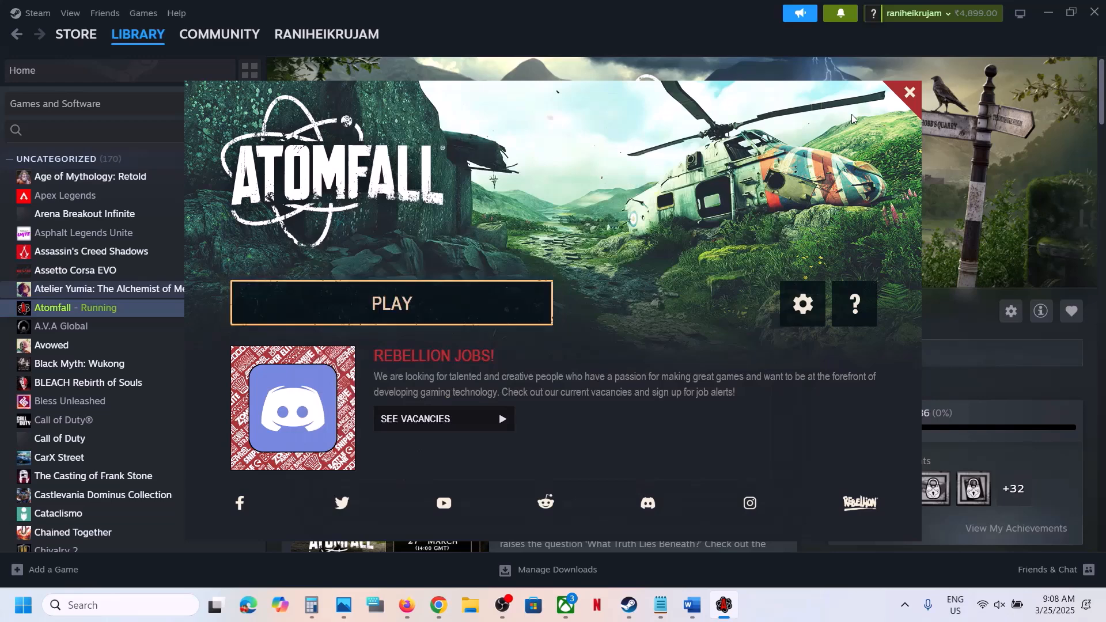
click(911, 94)
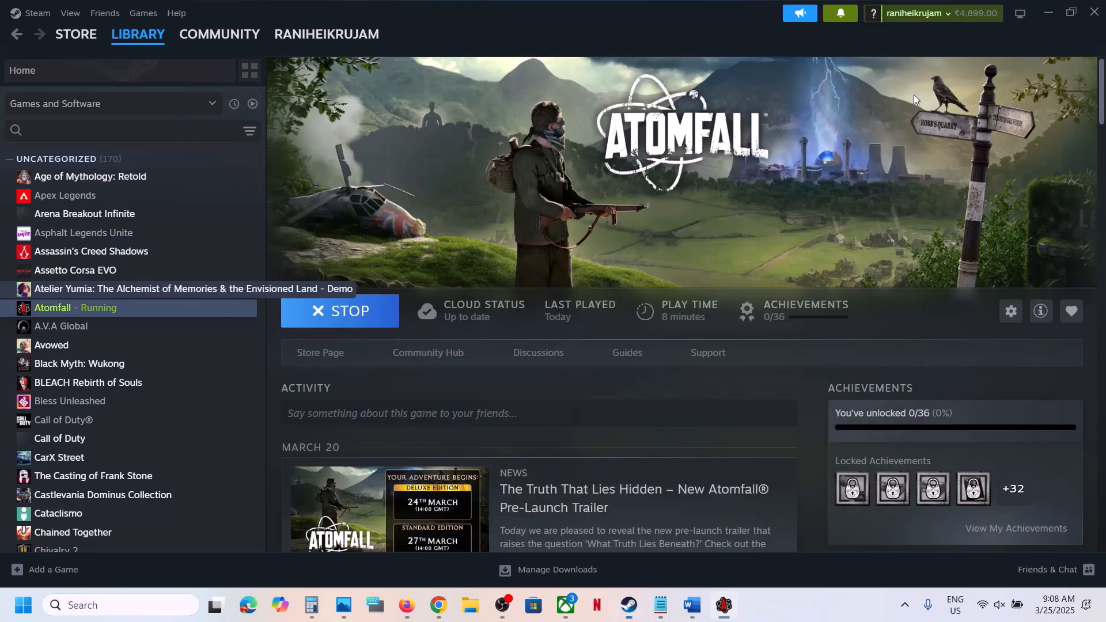
- Switch to Word and read the troubleshooting note about skipping the launcher through big picture mode
click(691, 606)
scroll(449, 426, down, 3)
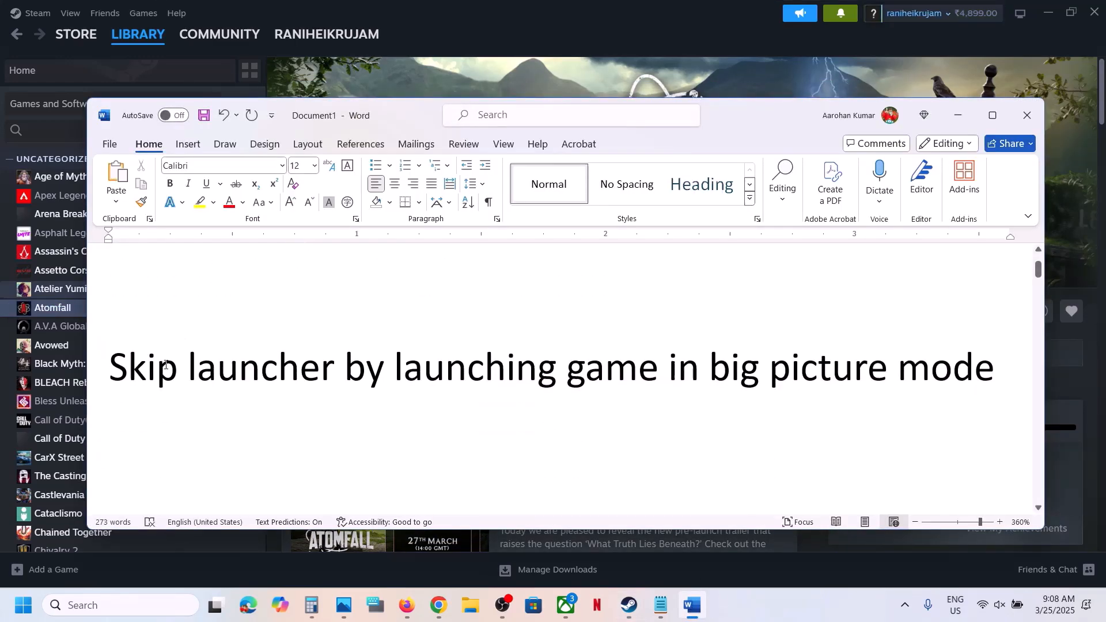
triple_click(216, 374)
click(700, 67)
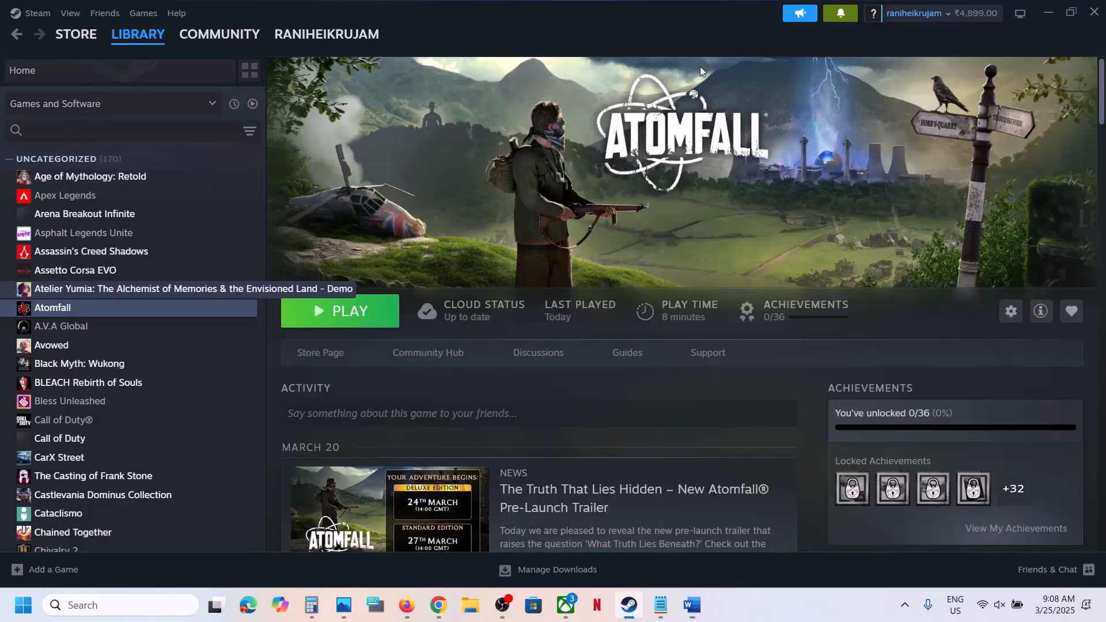
click(691, 606)
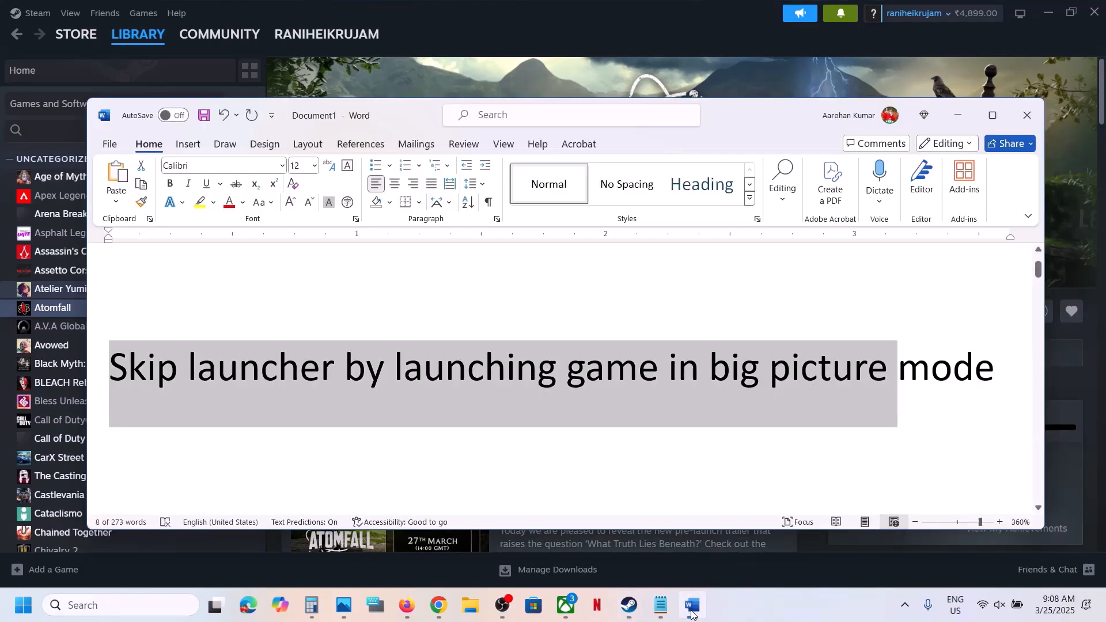
click(691, 608)
click(692, 610)
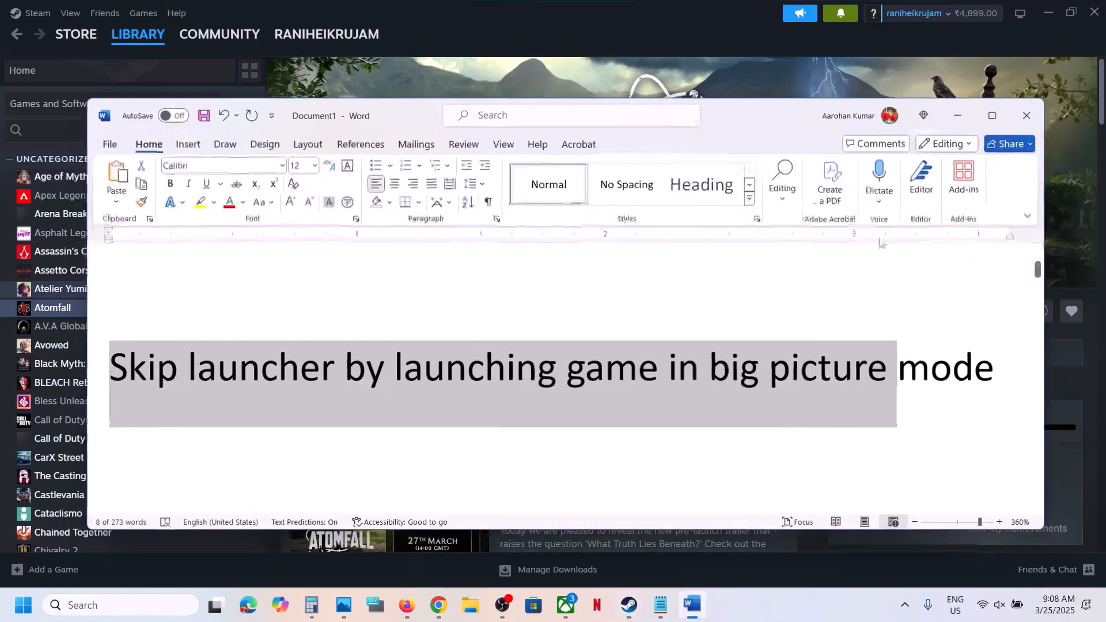
click(988, 115)
- Switch to Steam, enter Big Picture mode and open Atomfall's game page
click(633, 609)
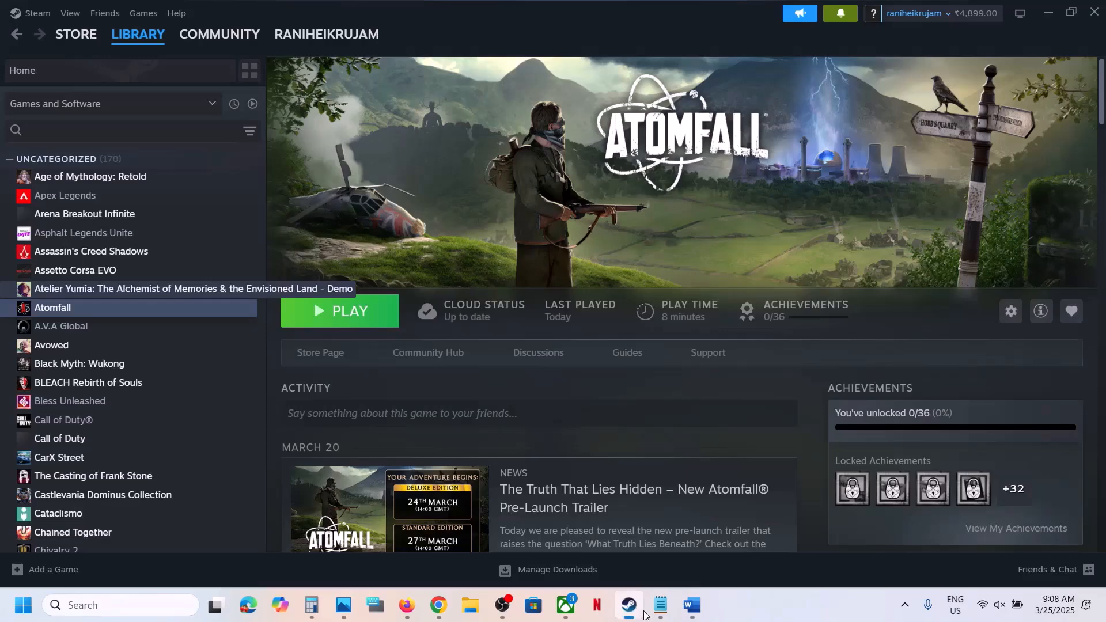
click(1020, 16)
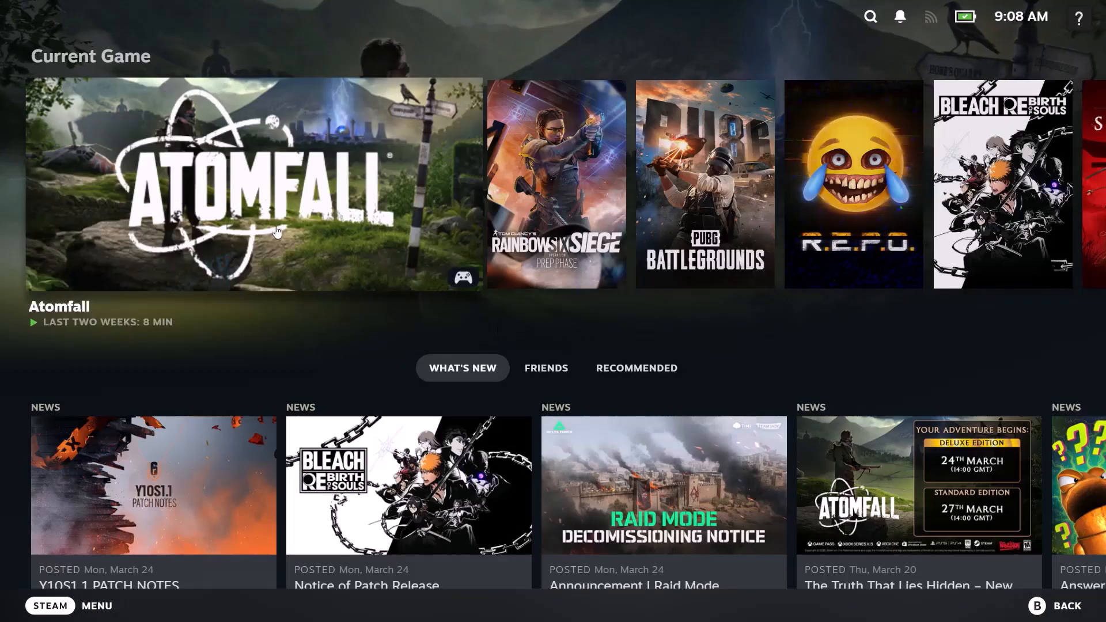
click(277, 231)
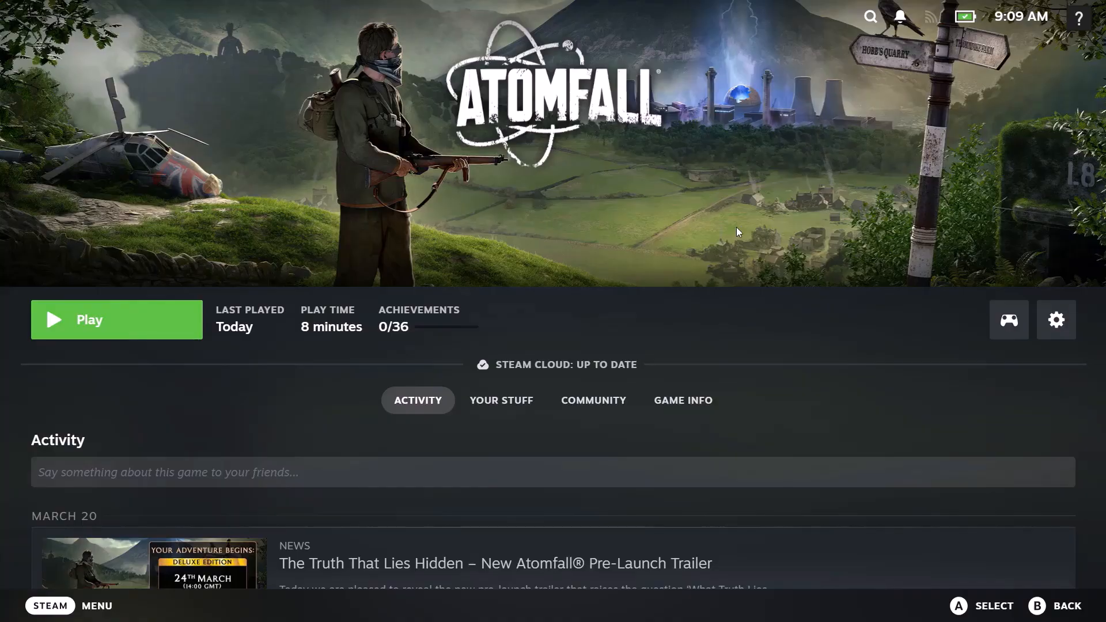
- Leave Big Picture mode and read the note in Word about the -dx11/-dx12 launch options
key(alt+Tab)
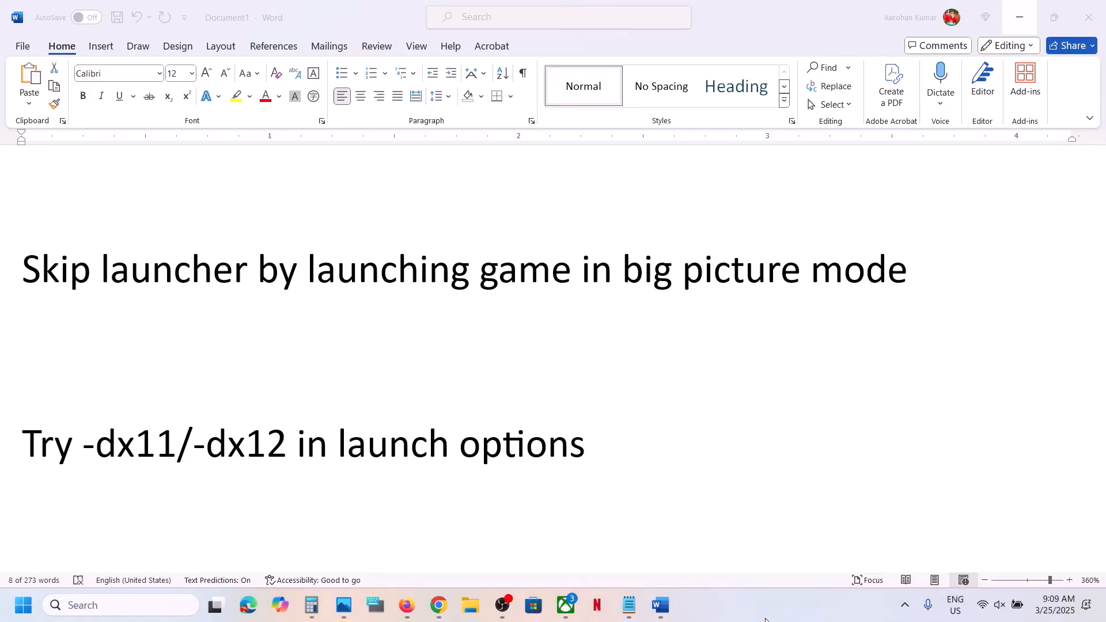
key(alt+Tab)
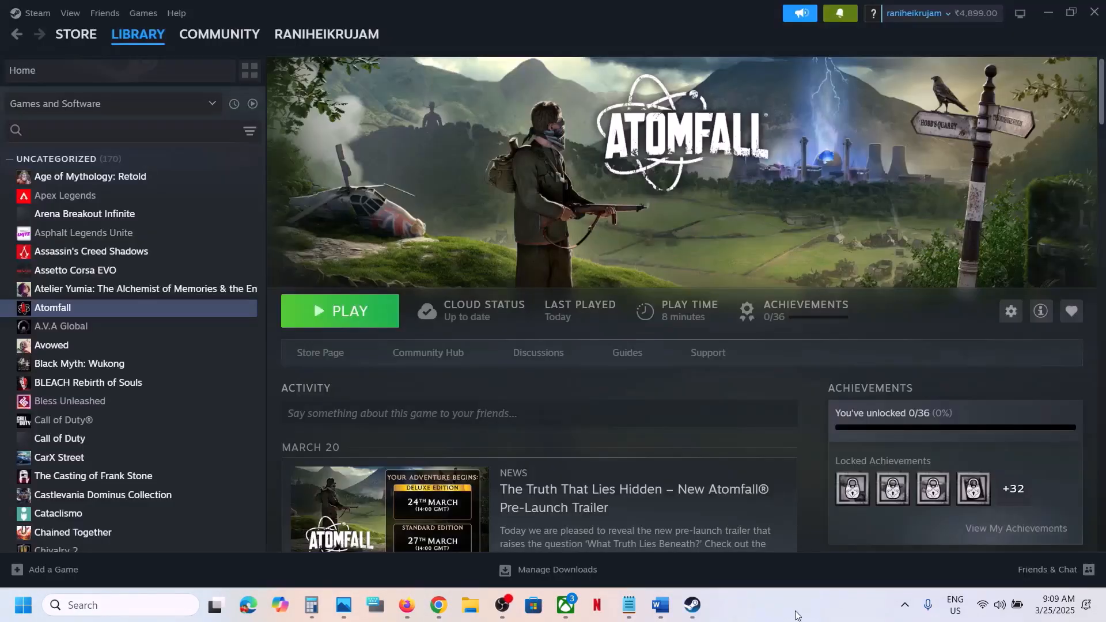
click(662, 606)
drag(145, 446, 600, 449)
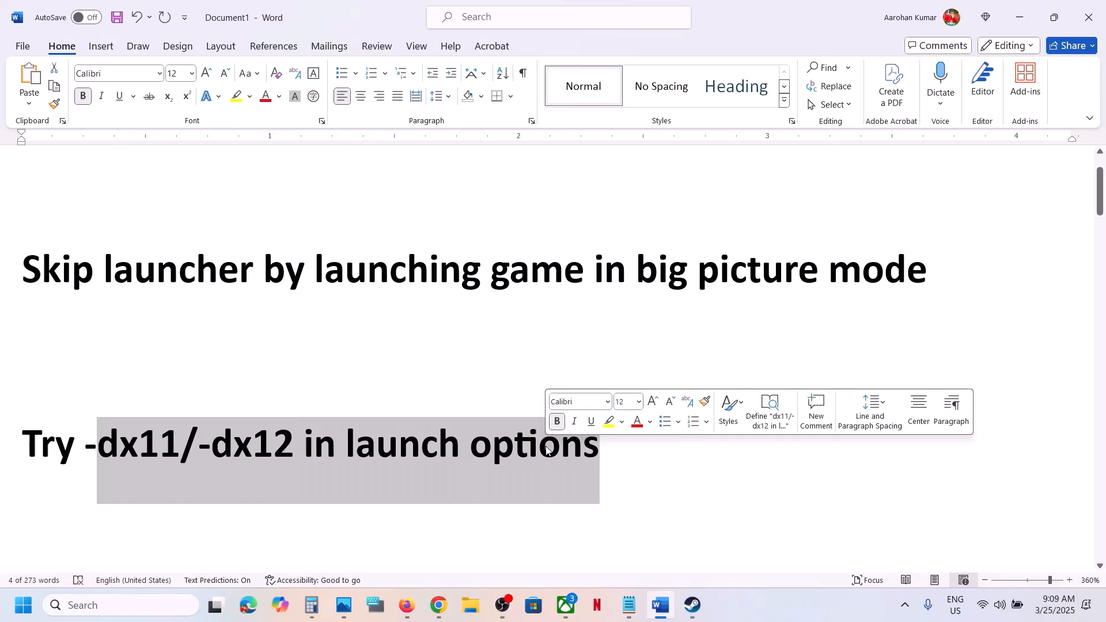
- Switch back to Steam, open Atomfall's properties and clear its existing launch options
click(777, 615)
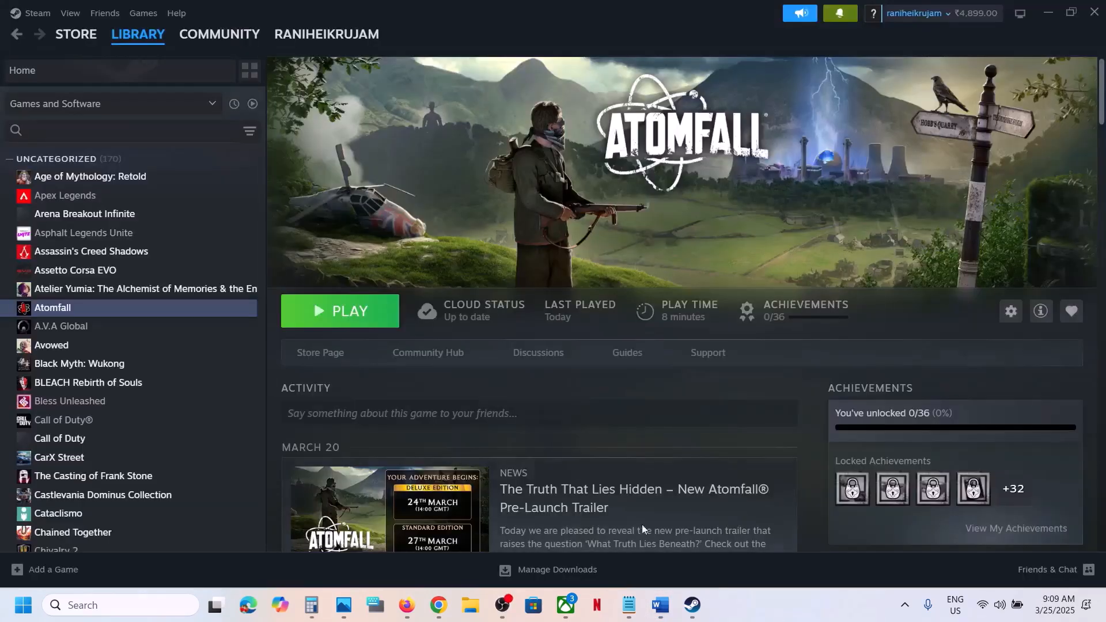
right_click(92, 311)
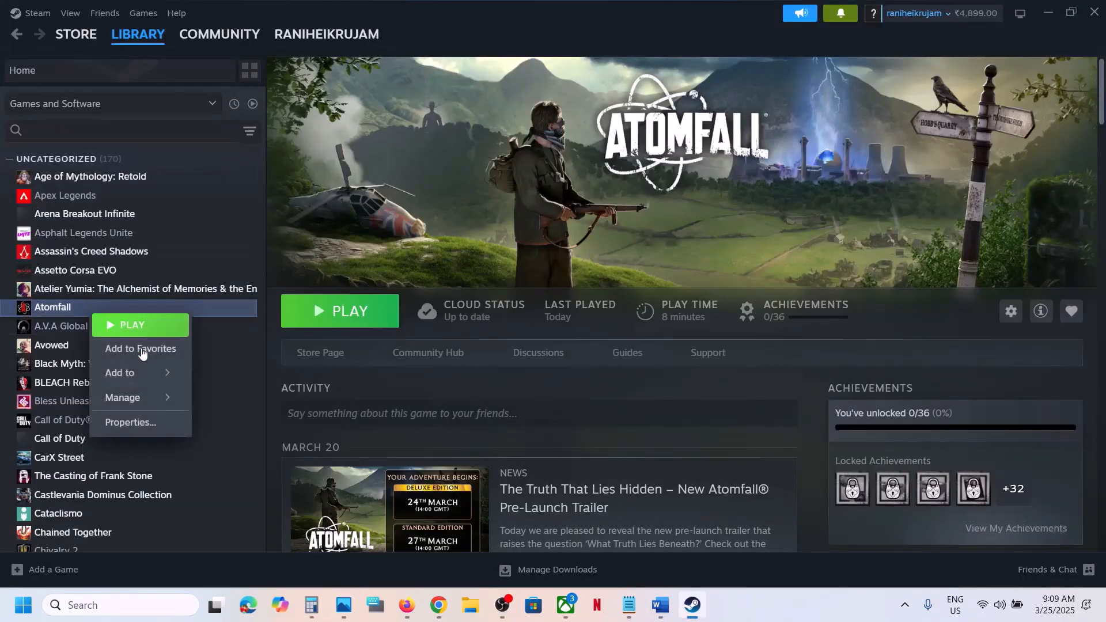
click(143, 420)
click(526, 385)
key(ctrl+a)
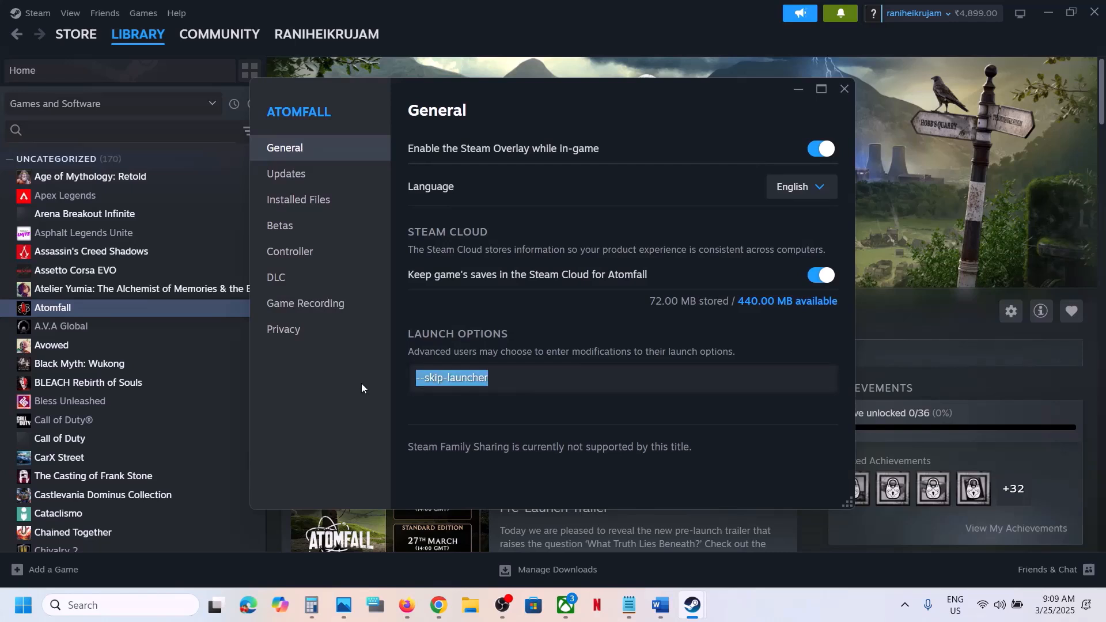
key(BackSpace)
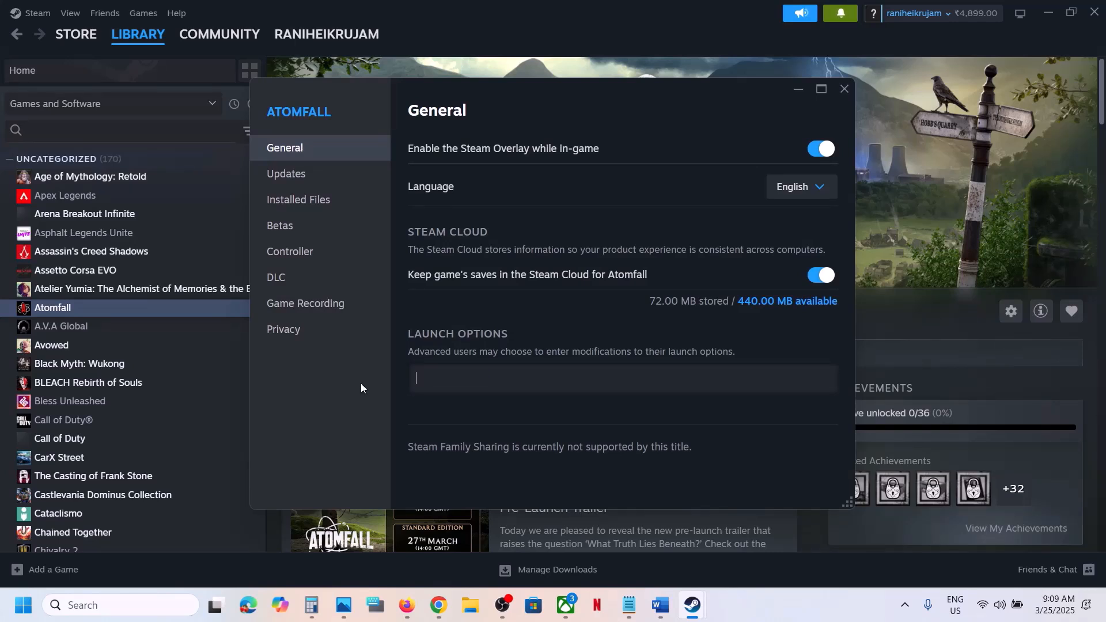
- Try -dx11 as Atomfall's launch option and replace it with -dx12
text(-dx11)
drag(479, 379, 373, 380)
text(-dx12)
click(413, 406)
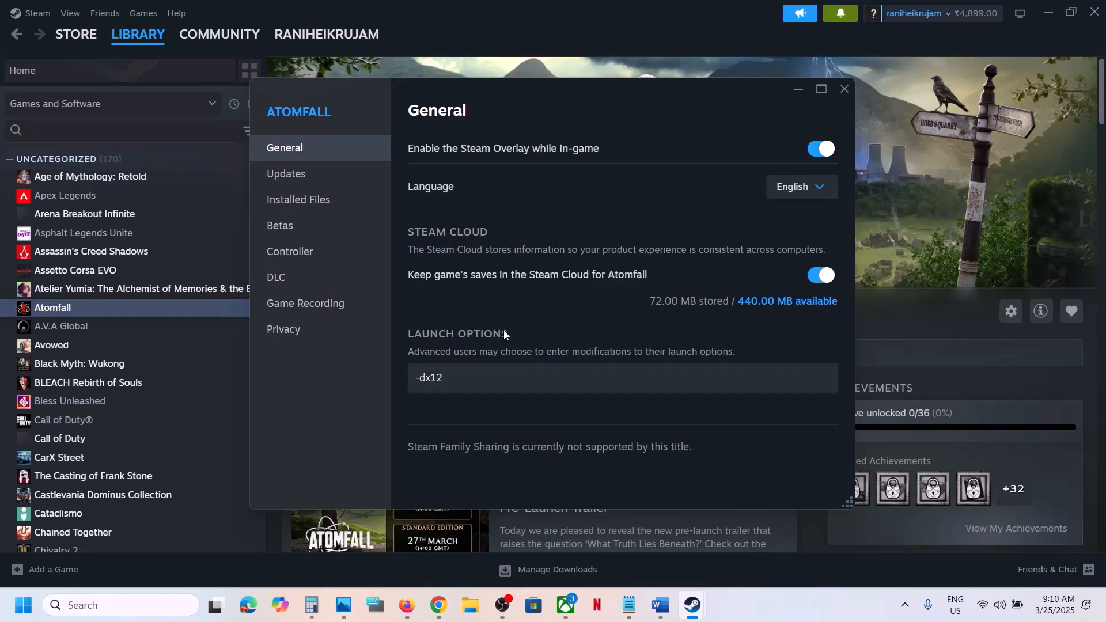
- Remove the -dx12 launch option and close Atomfall's properties
drag(467, 377, 359, 387)
key(BackSpace)
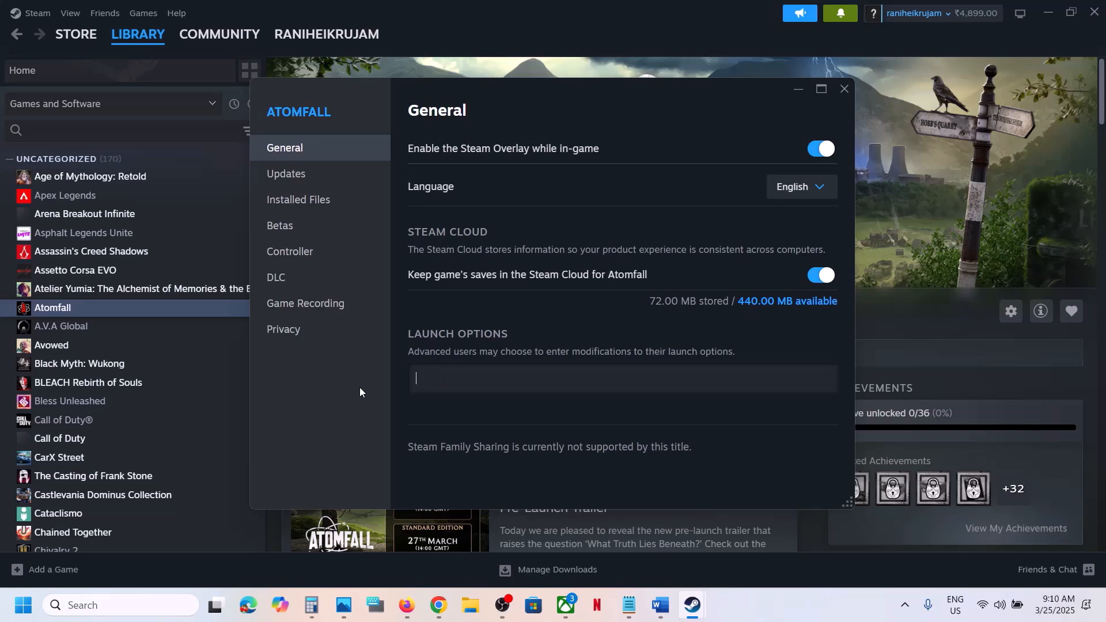
click(465, 412)
click(844, 88)
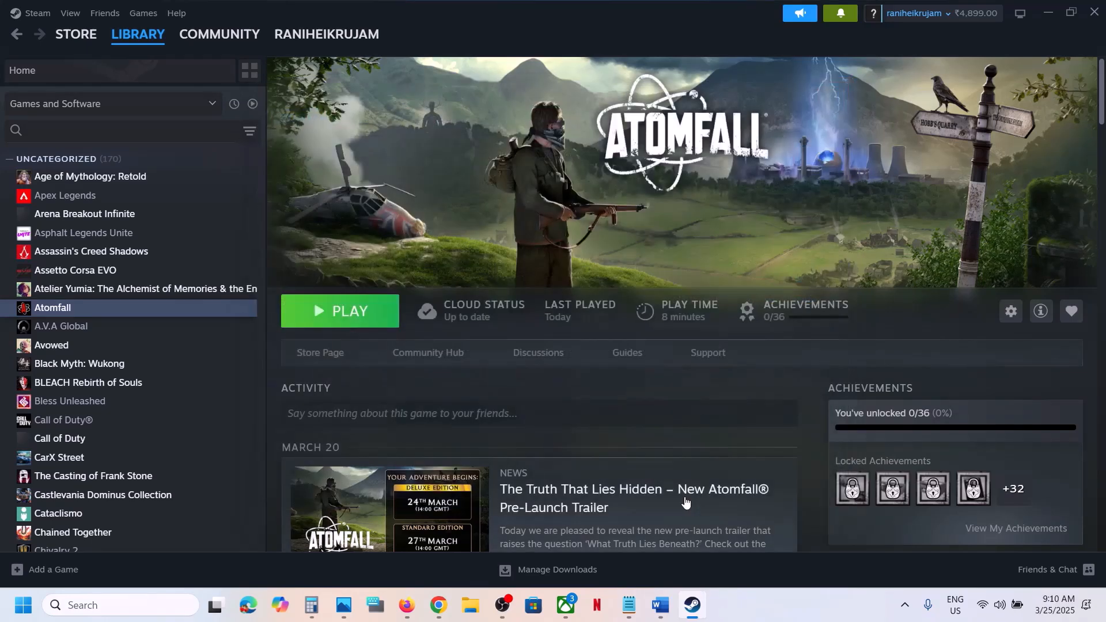
- Switch to Word and read the note about running the game as an administrator and in compatibility mode
key(alt+Tab)
scroll(544, 464, down, 4)
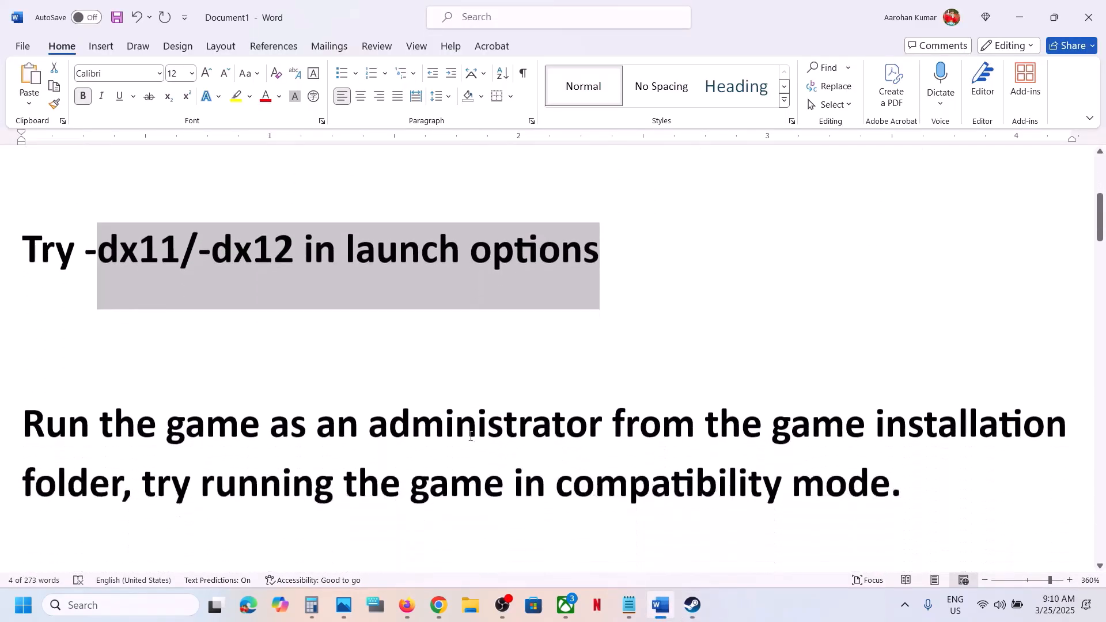
drag(166, 374, 671, 438)
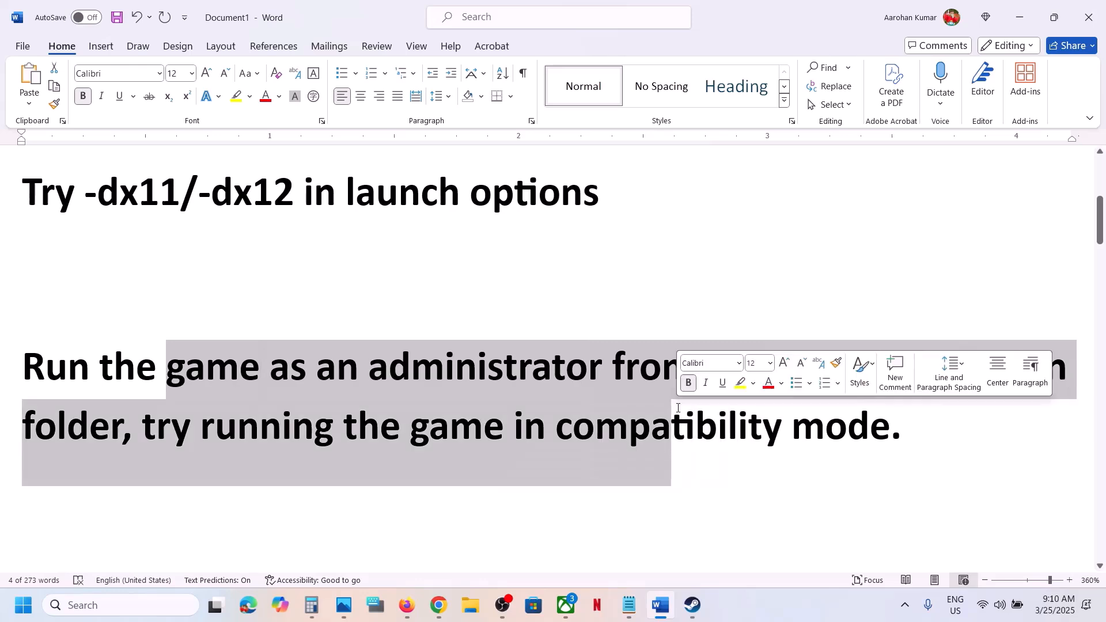
- Switch to Steam, browse Atomfall's local files and open the bin folder of its installation directory
click(691, 618)
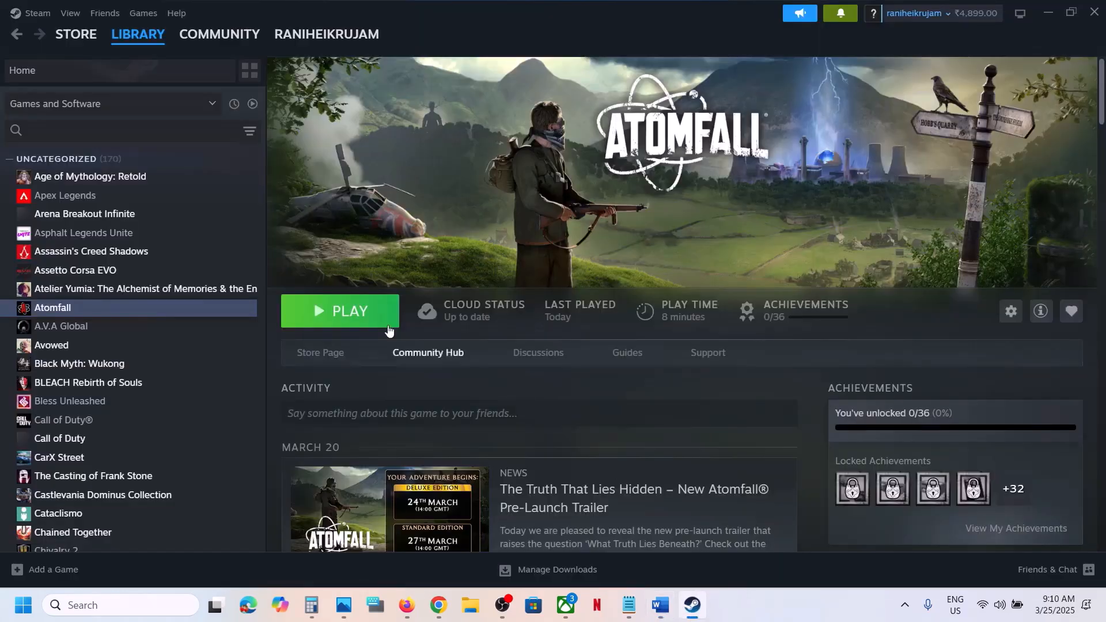
right_click(119, 306)
mouse_move(184, 396)
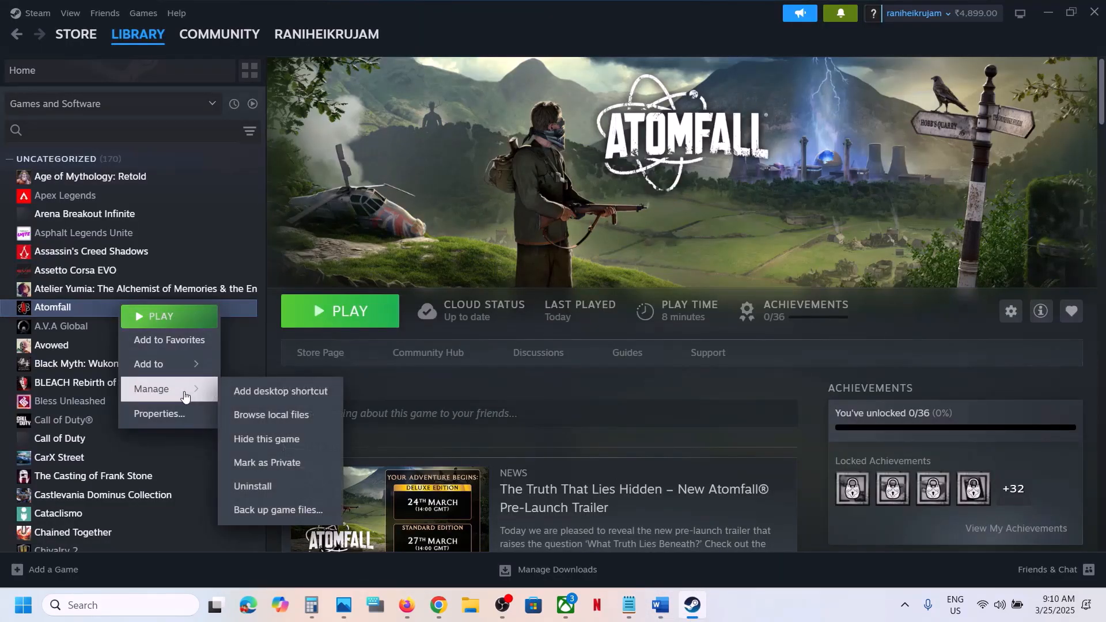
click(279, 416)
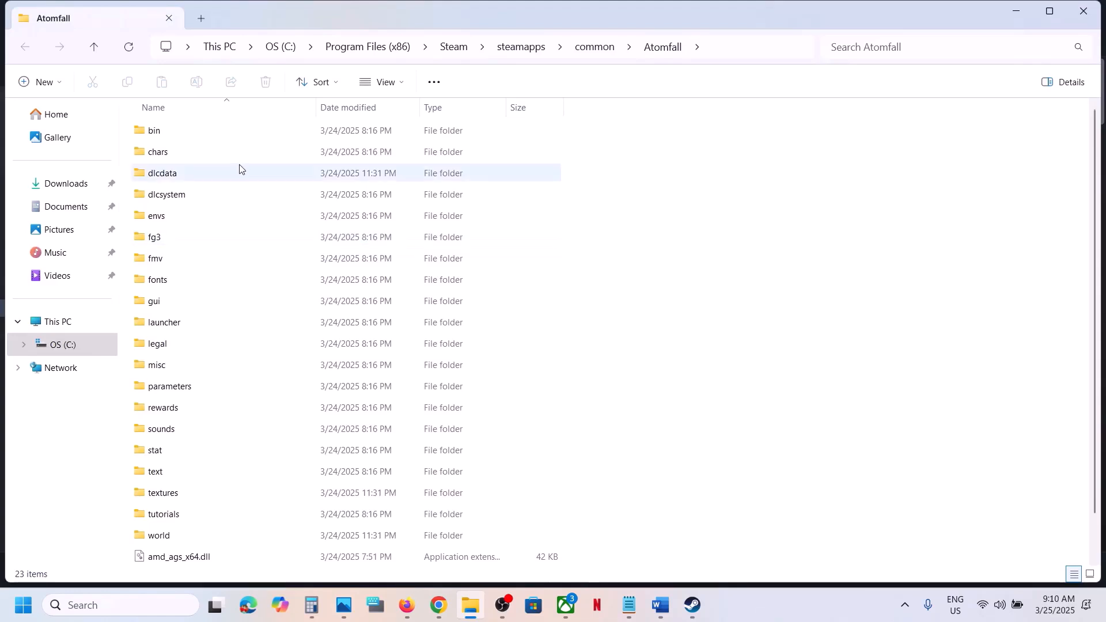
double_click(179, 132)
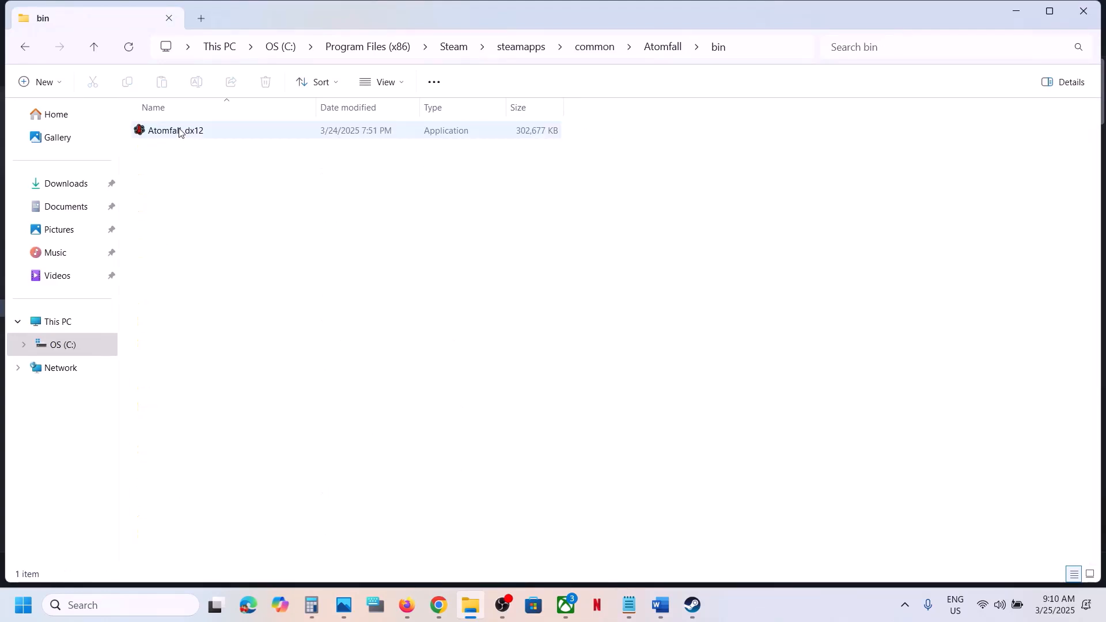
- Set the Atomfall_dx12 application in the bin folder to run as an administrator, and apply the change
click(215, 134)
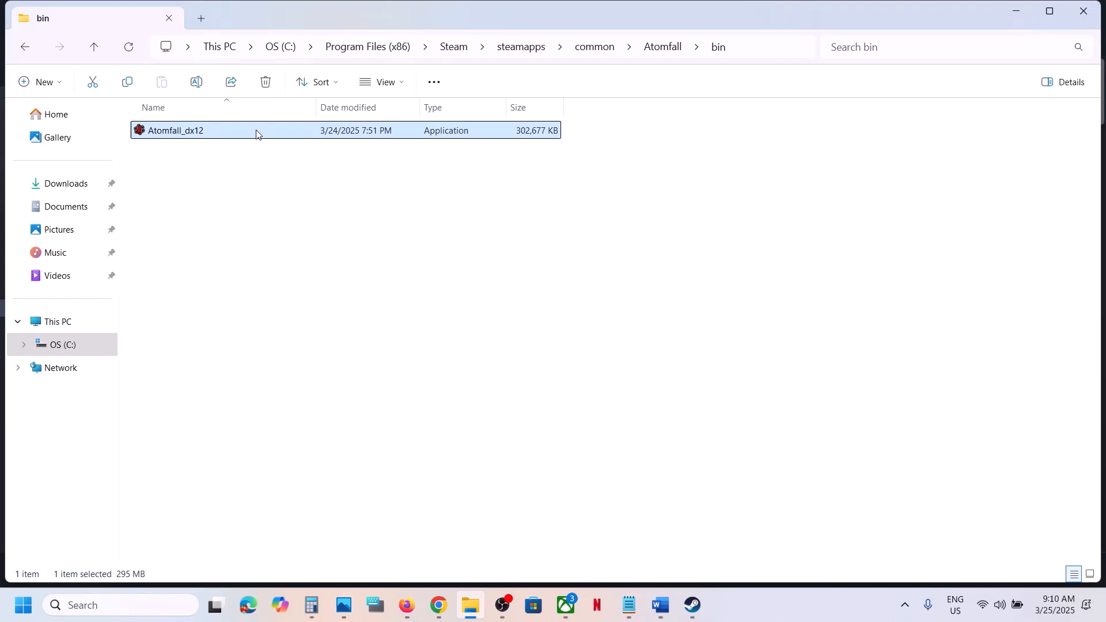
right_click(241, 133)
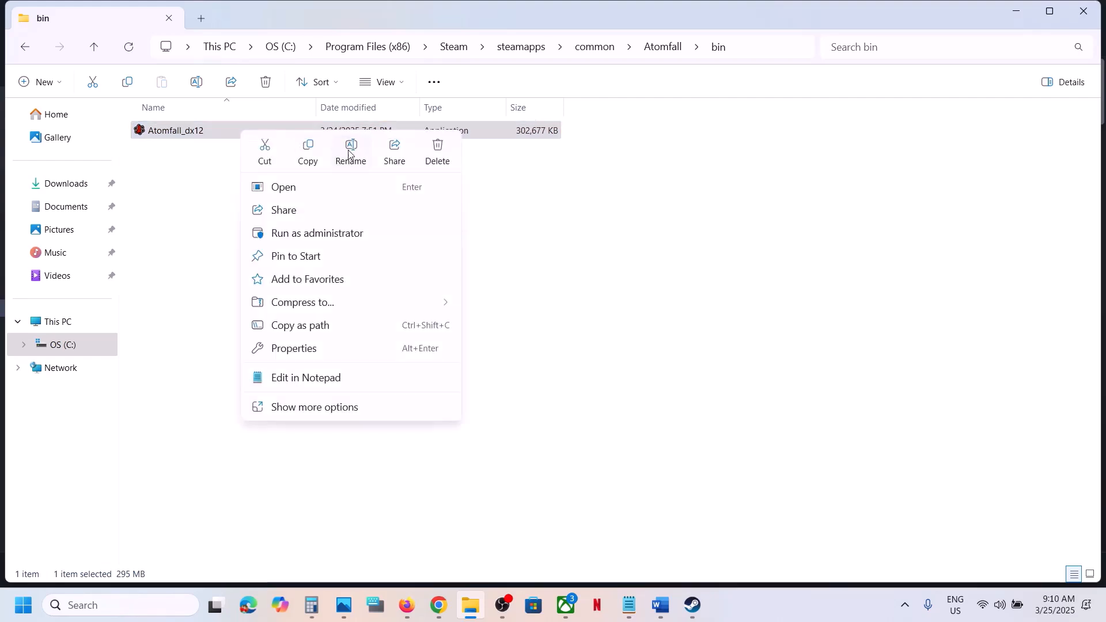
click(193, 160)
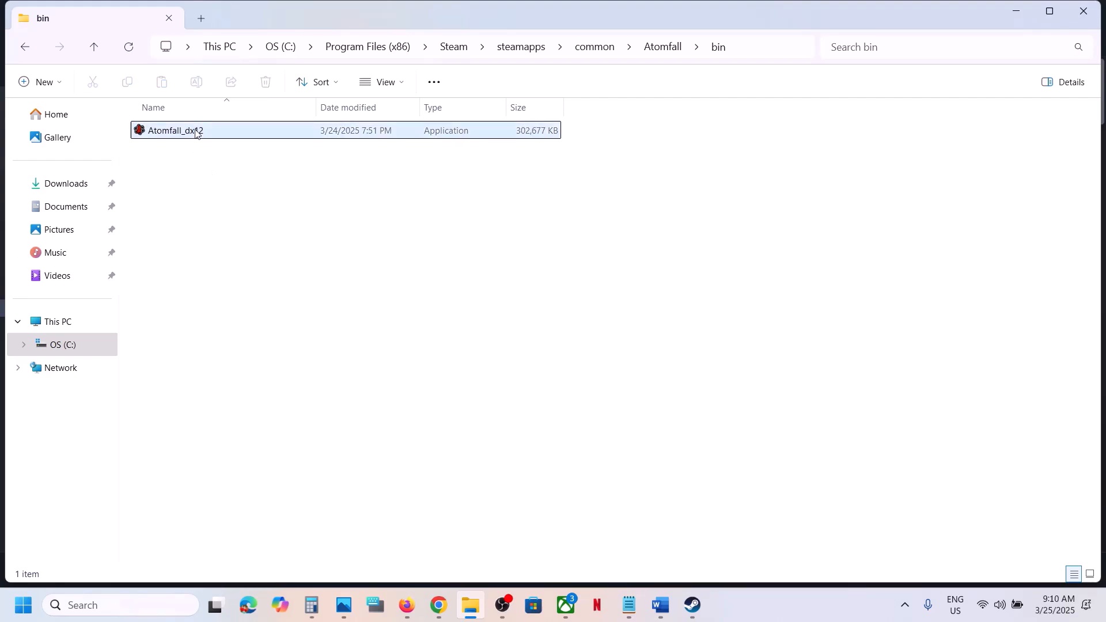
right_click(195, 133)
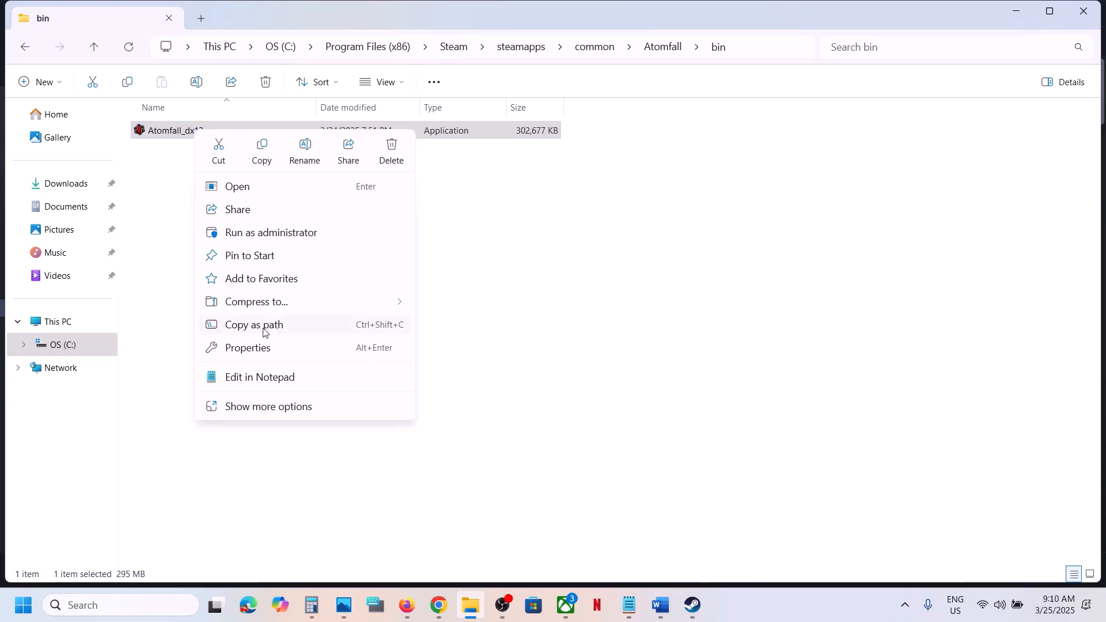
click(244, 348)
click(318, 177)
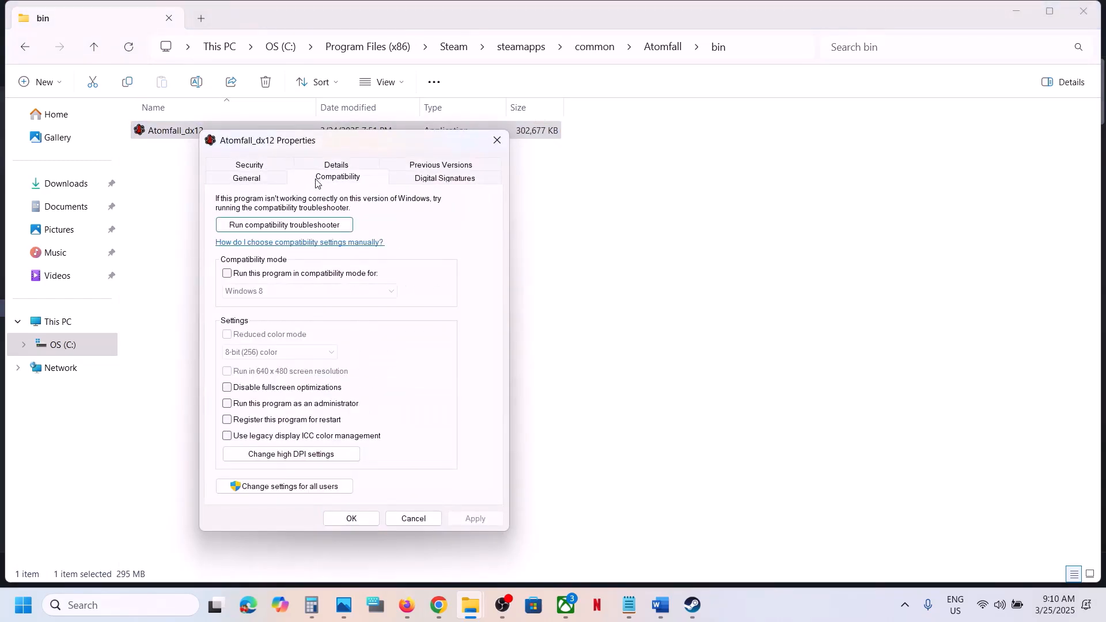
click(226, 405)
click(471, 516)
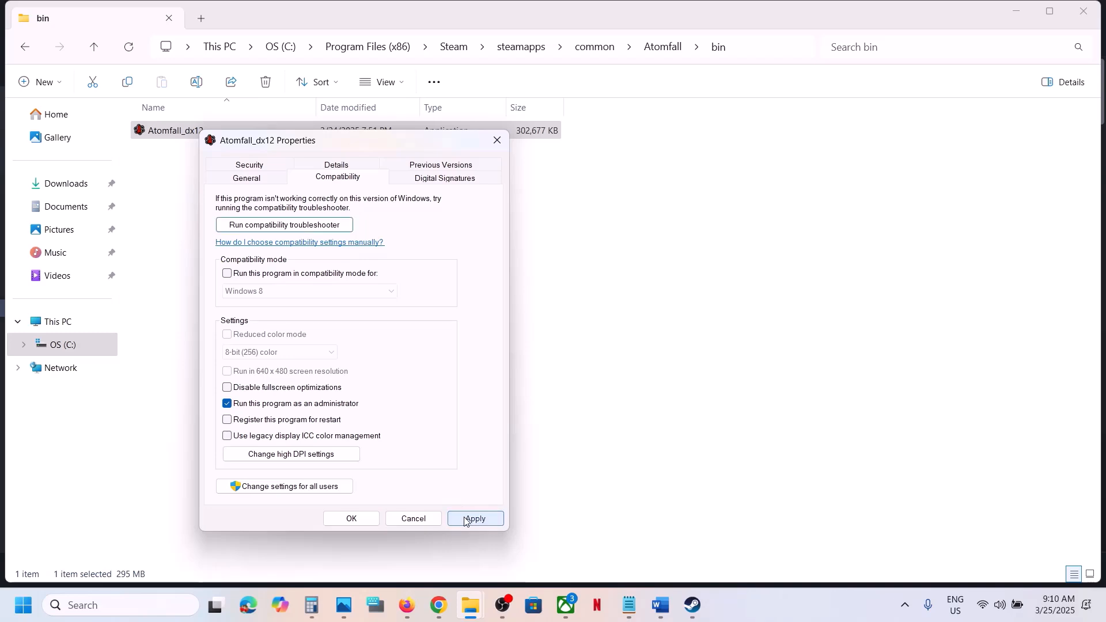
click(352, 519)
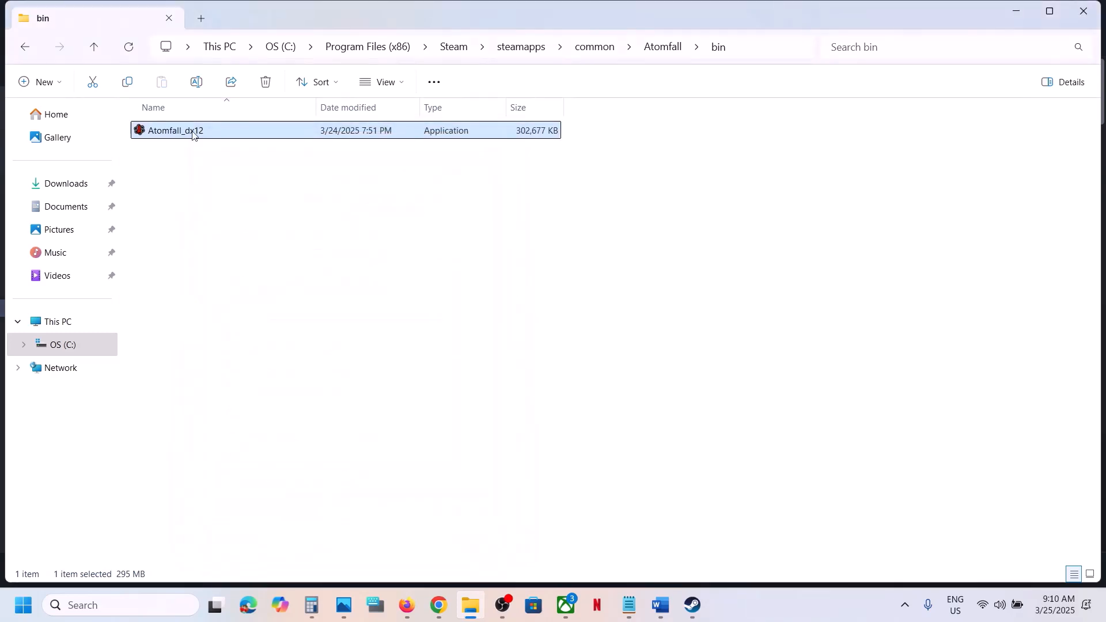
- Reopen Atomfall_dx12's compatibility settings and enable compatibility mode for Windows 8
right_click(190, 137)
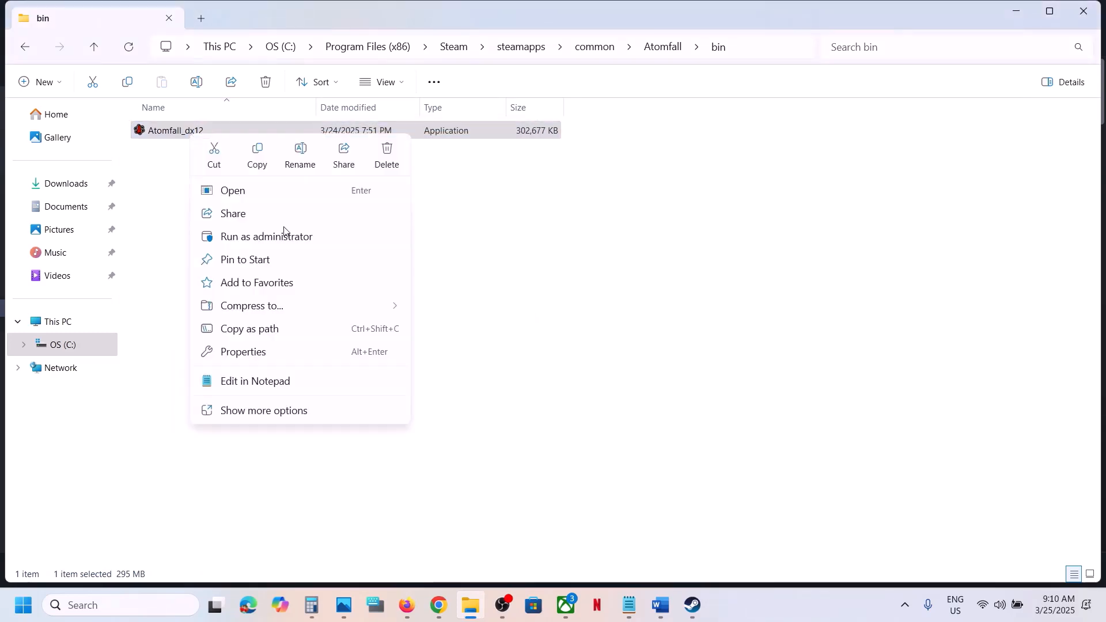
click(254, 352)
click(323, 184)
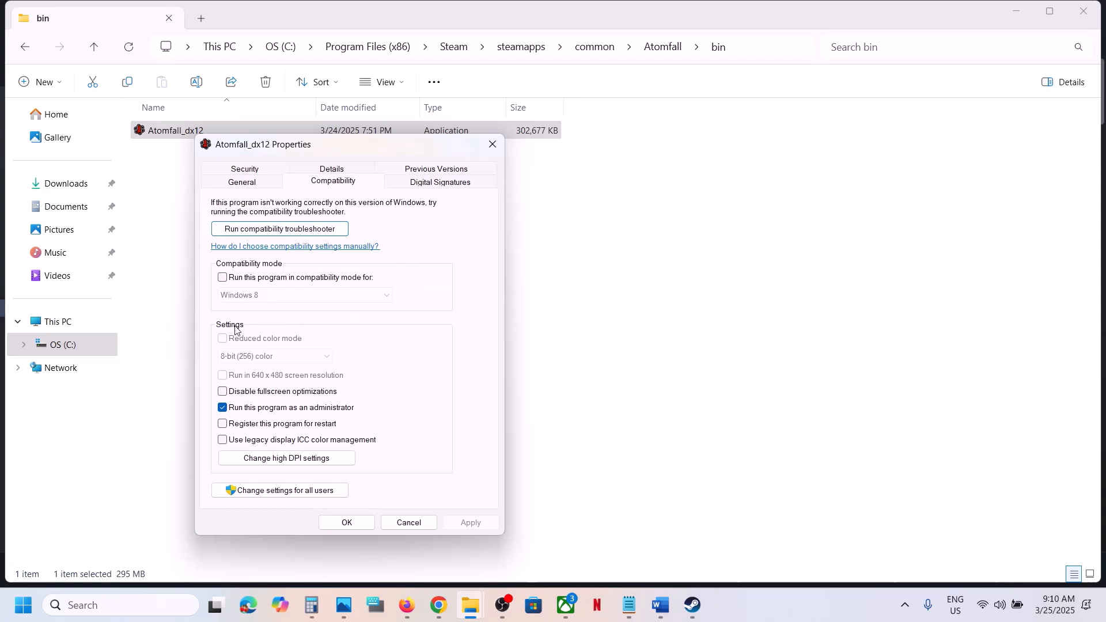
click(223, 277)
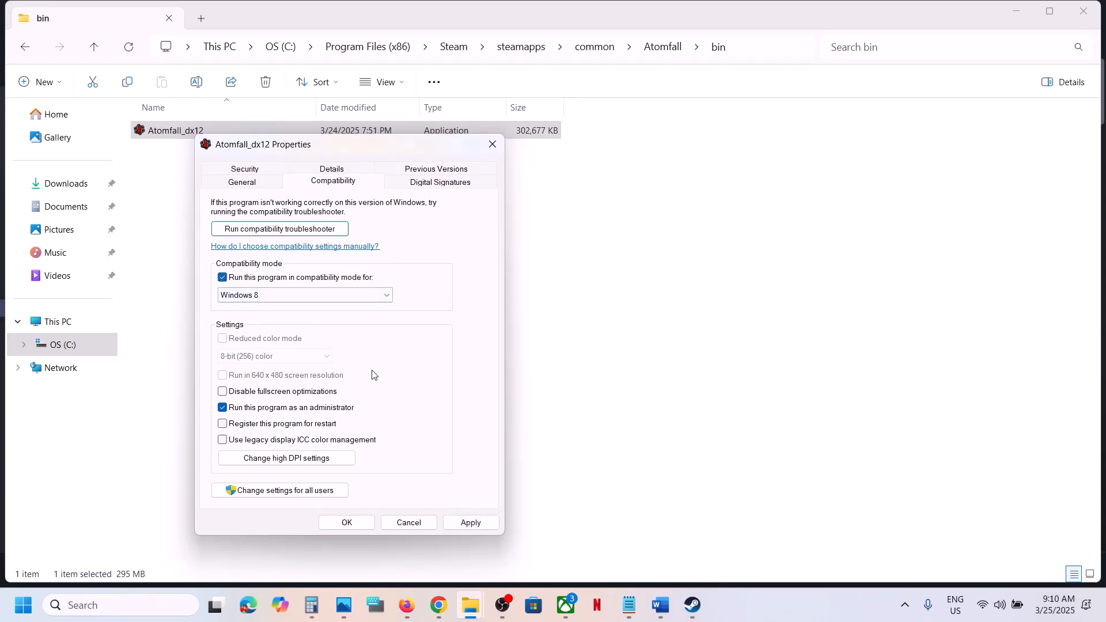
click(458, 527)
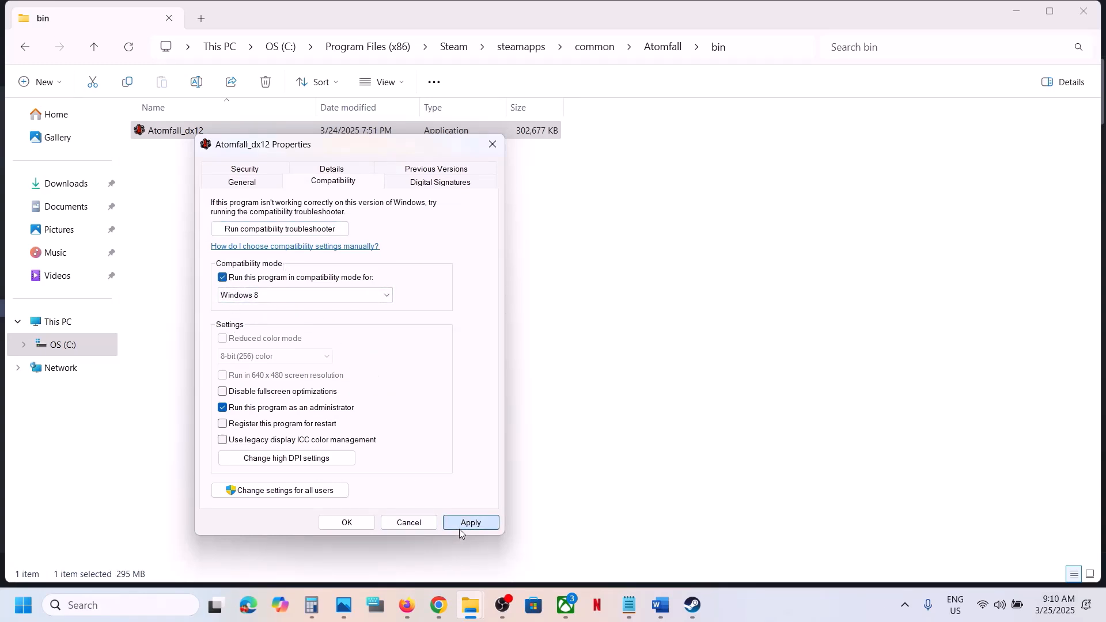
- Set Atomfall_dx12's compatibility mode to Windows 7 and disable fullscreen optimizations, confirming the properties
click(275, 301)
click(260, 333)
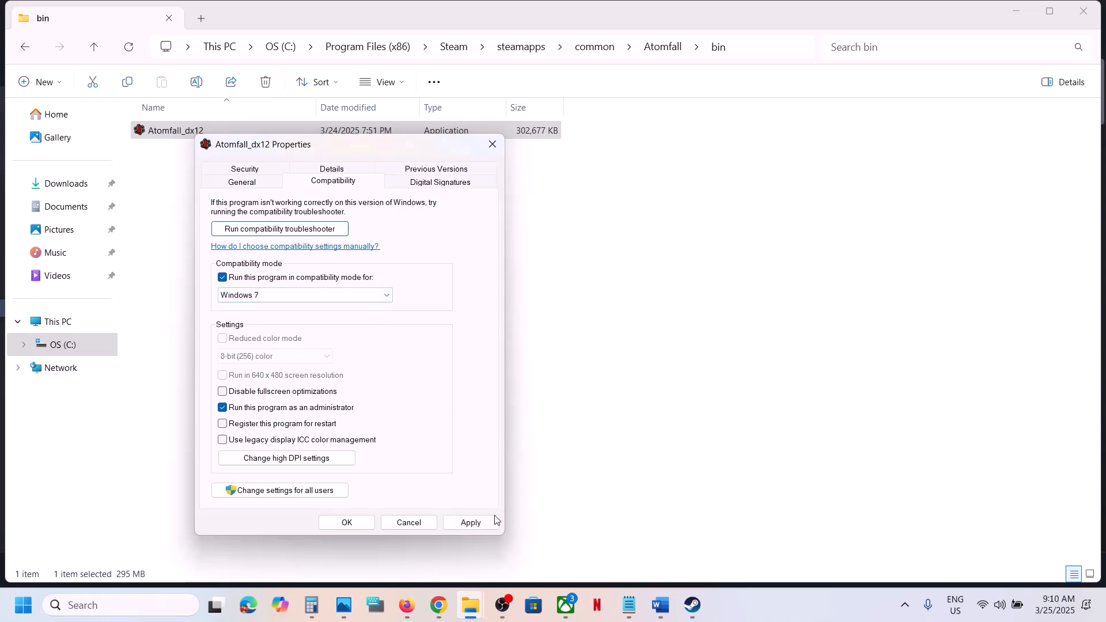
click(484, 521)
click(470, 522)
click(358, 523)
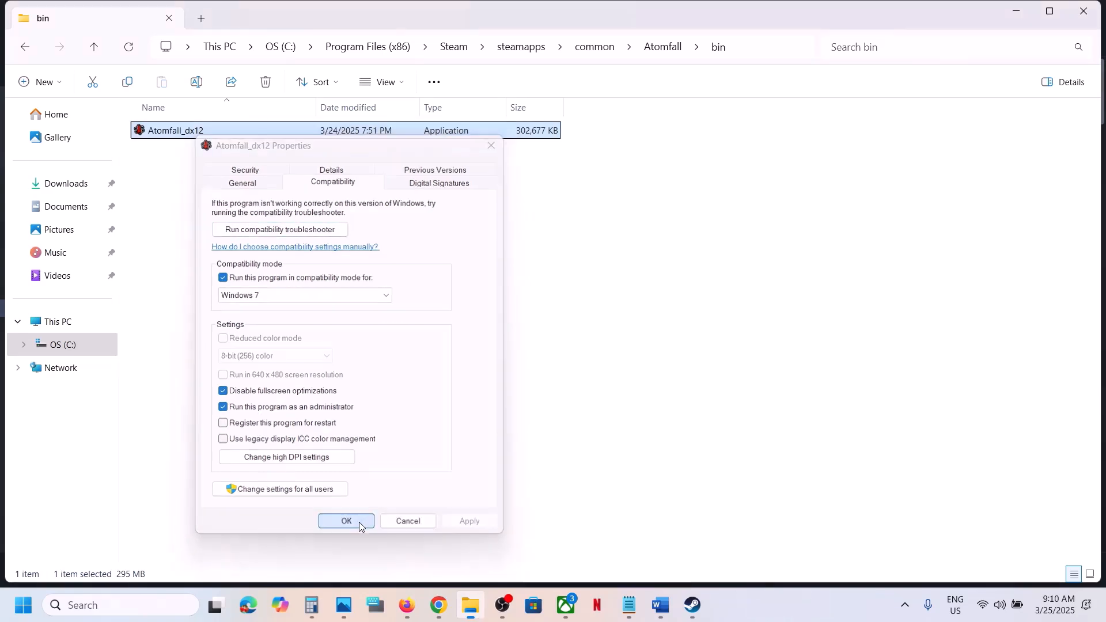
- Switch to Steam, view Atomfall's game page in Big Picture mode, and exit that mode
click(692, 605)
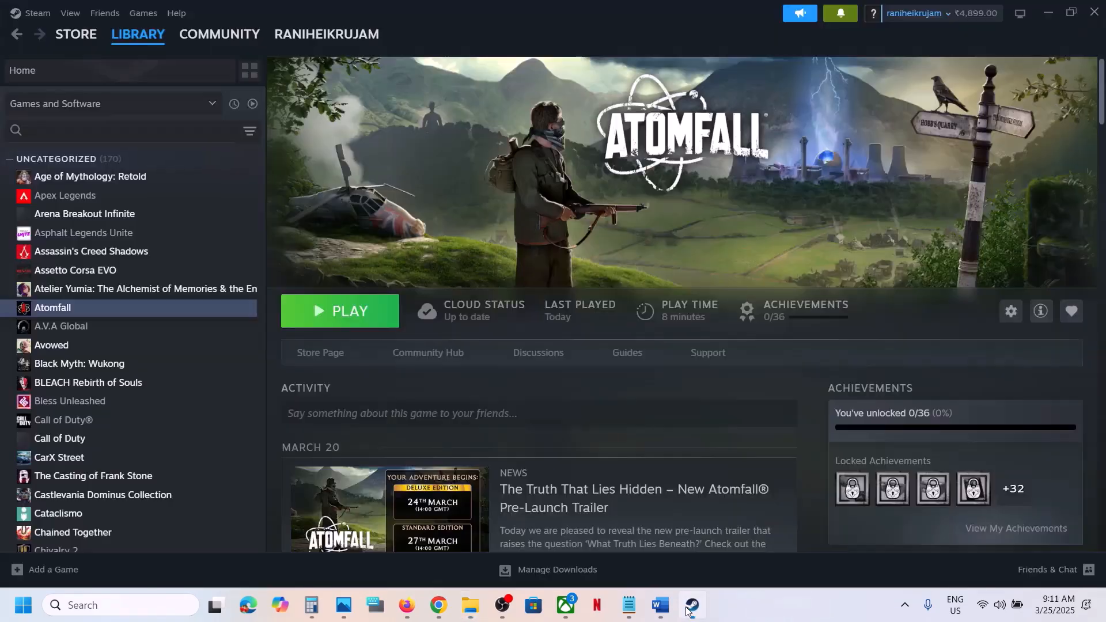
click(1018, 19)
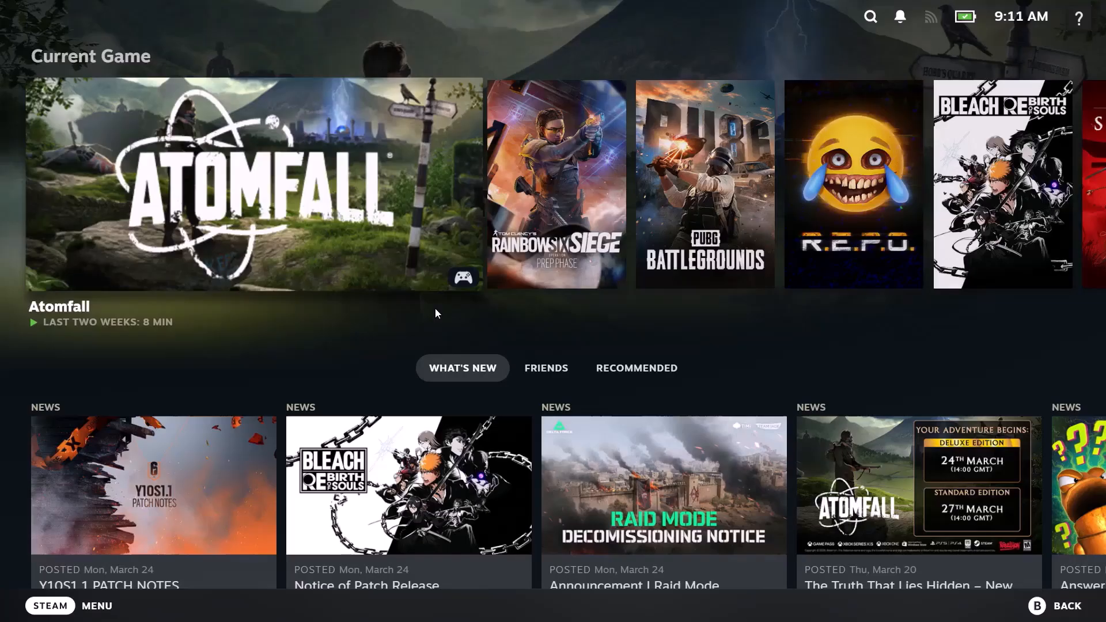
click(235, 200)
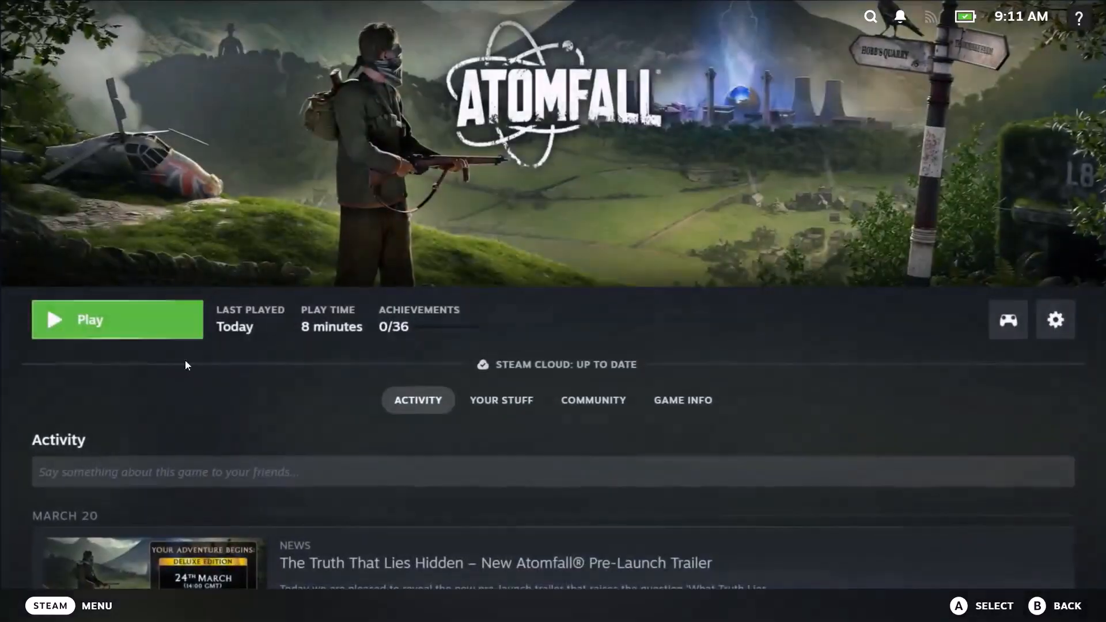
key(alt+F4)
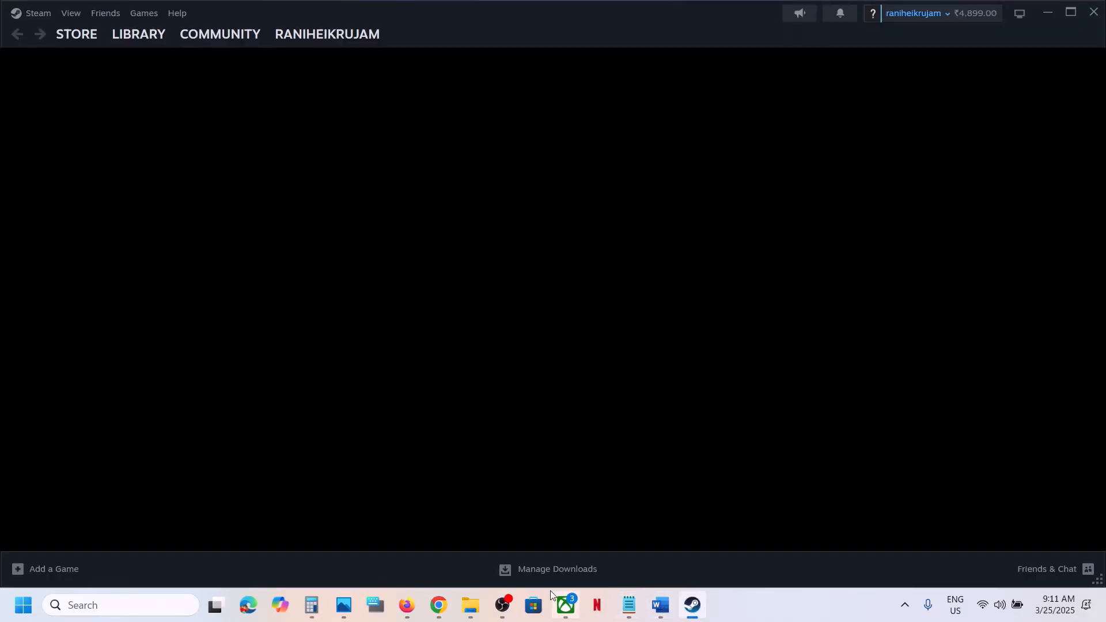
- Switch to File Explorer, look at the Atomfall application in the launcher folder, and go back up to the common folder
click(471, 605)
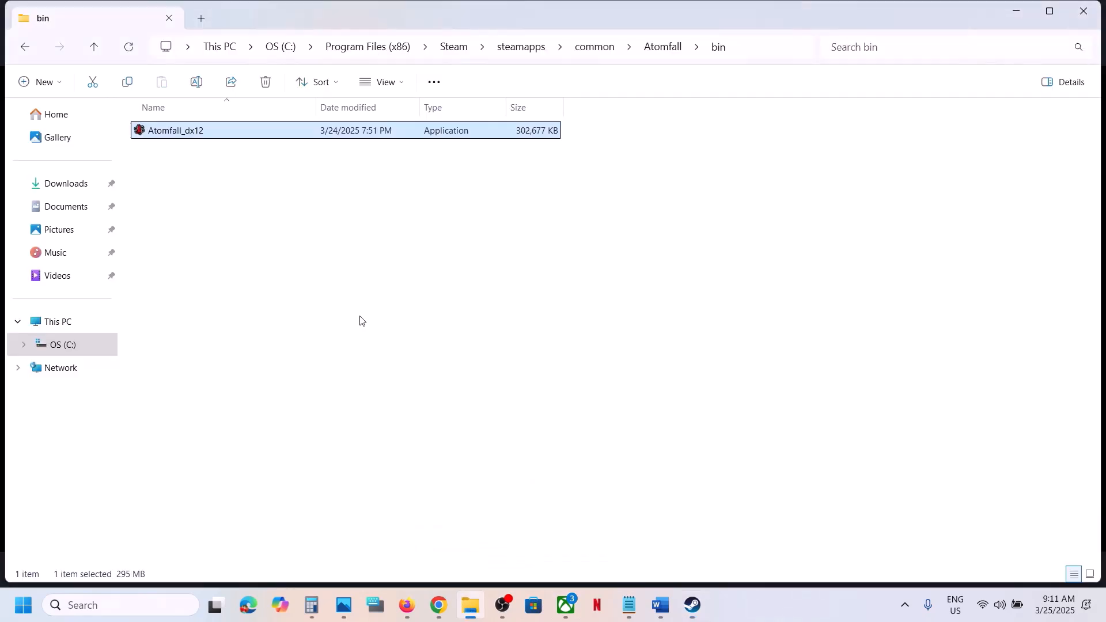
click(94, 50)
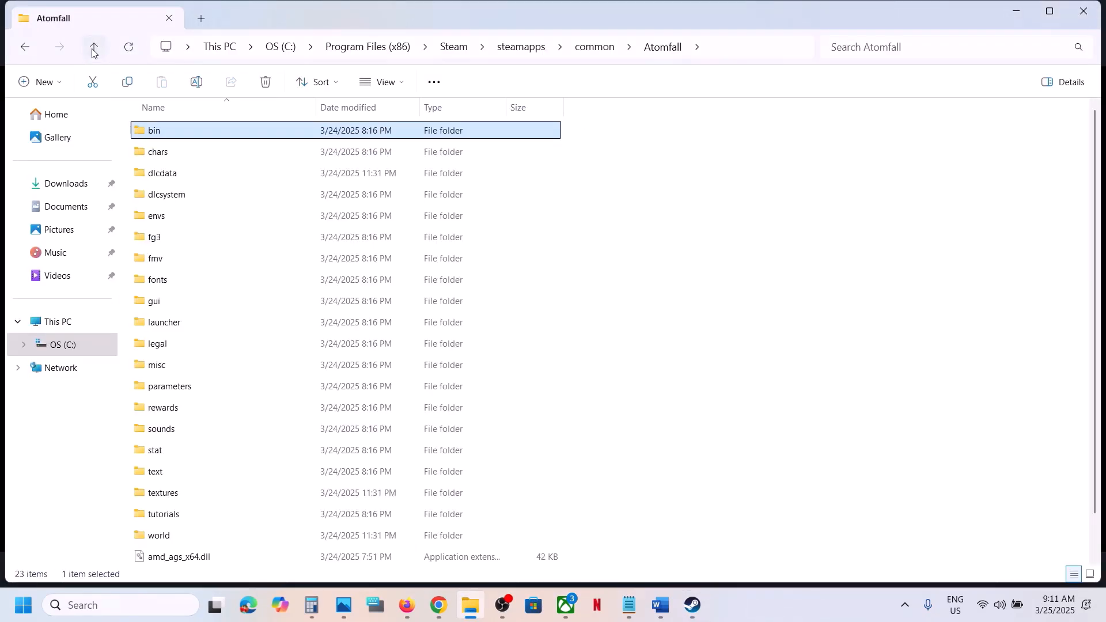
double_click(173, 325)
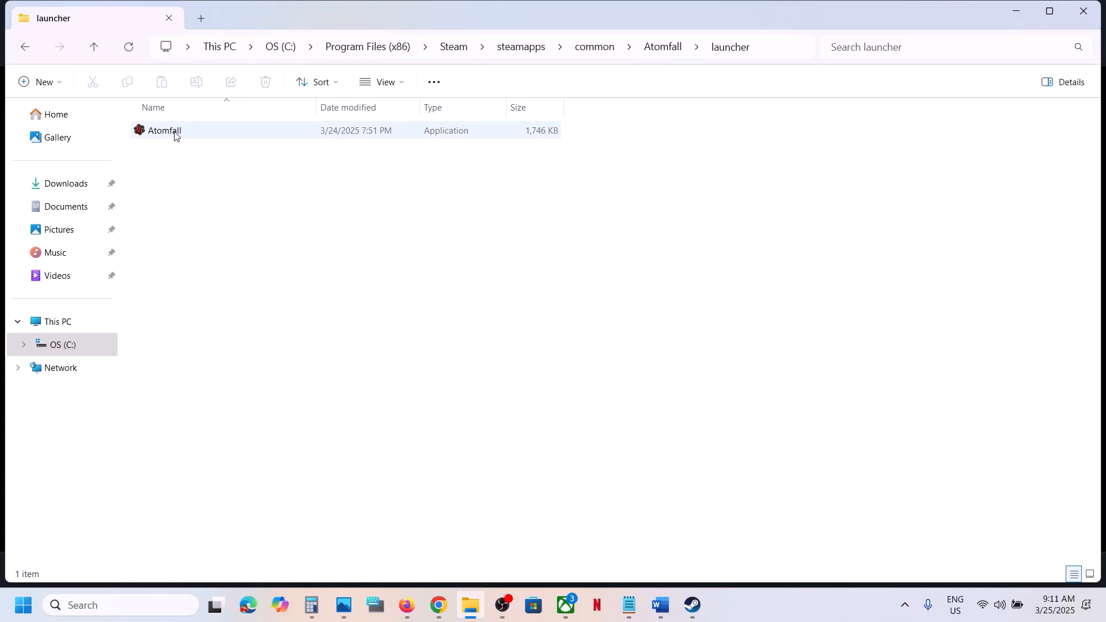
right_click(175, 136)
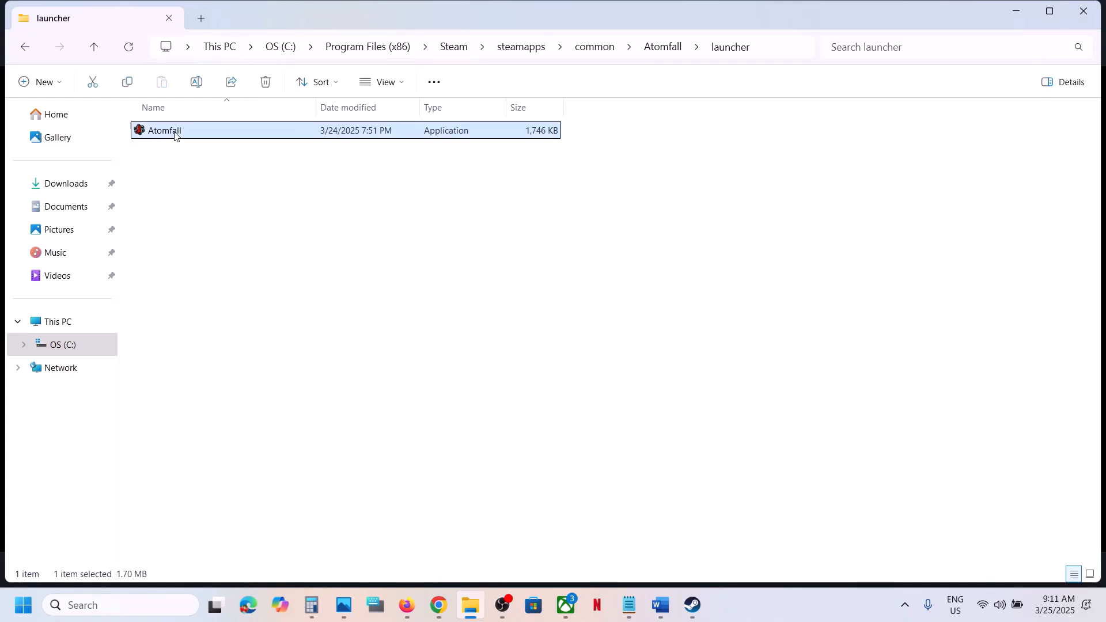
click(91, 50)
click(91, 50)
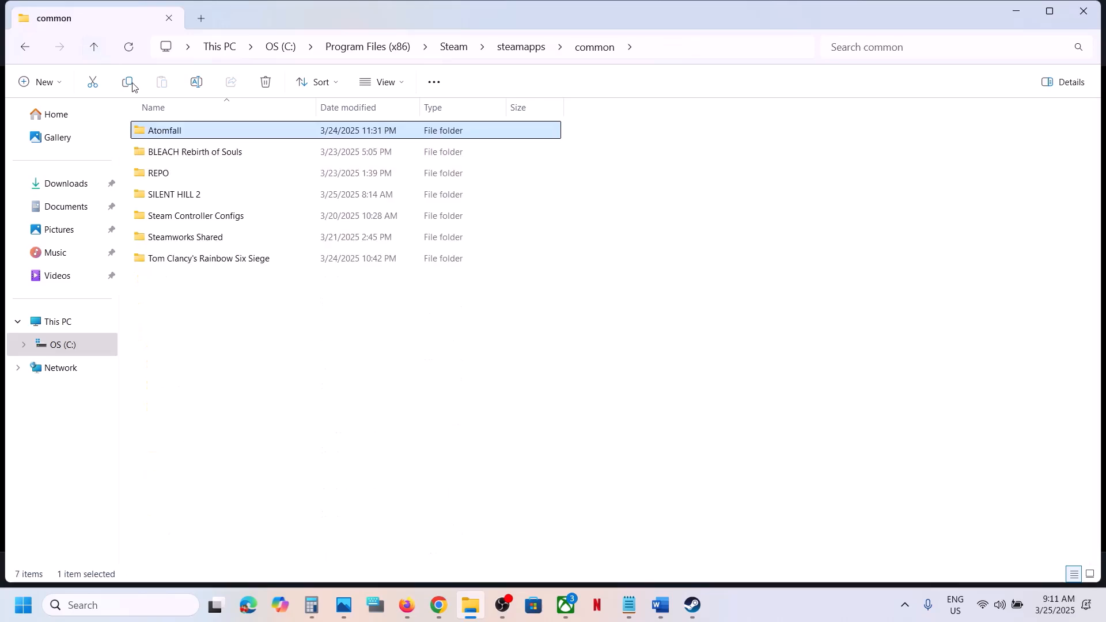
- Turn off compatibility mode, disabled fullscreen optimizations and running as administrator for Atomfall_dx12 in Atomfall's bin folder
double_click(156, 130)
double_click(173, 139)
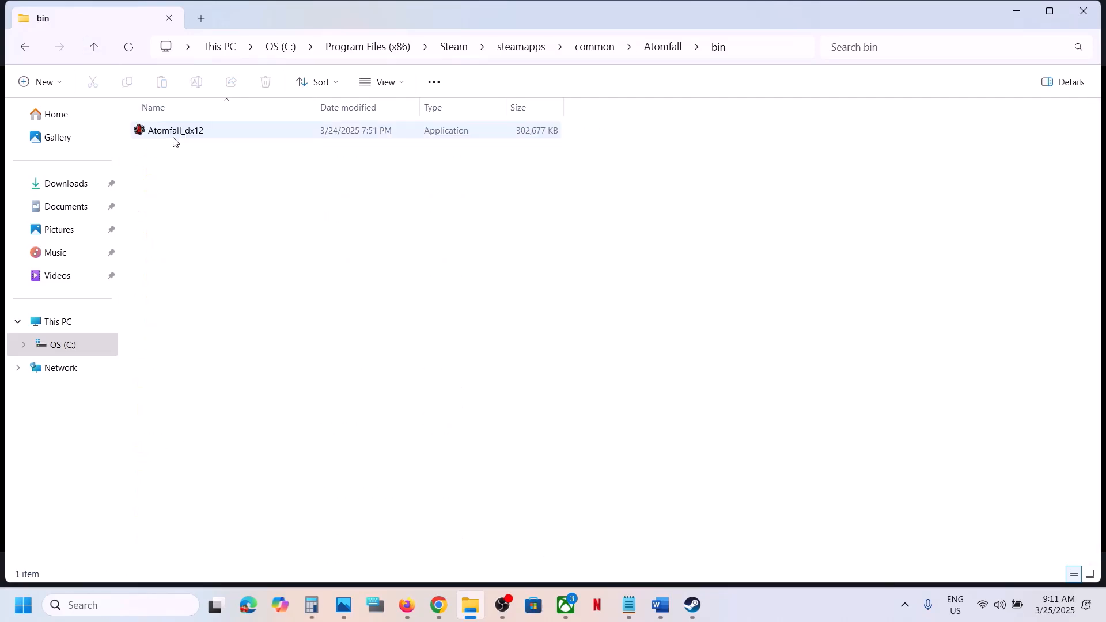
click(188, 137)
right_click(189, 138)
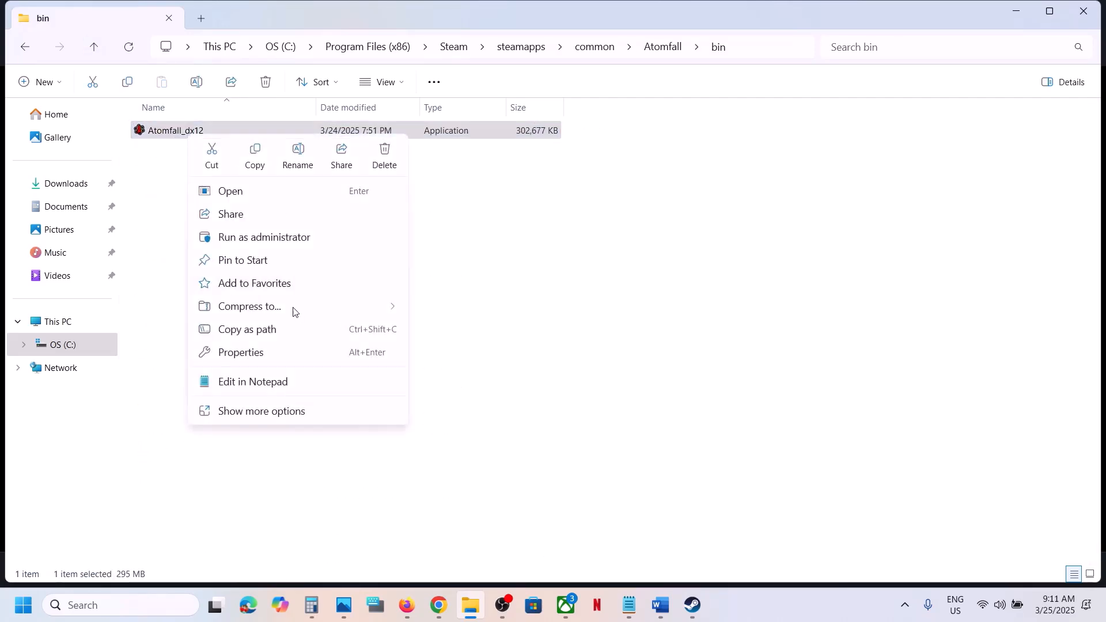
click(258, 353)
click(341, 183)
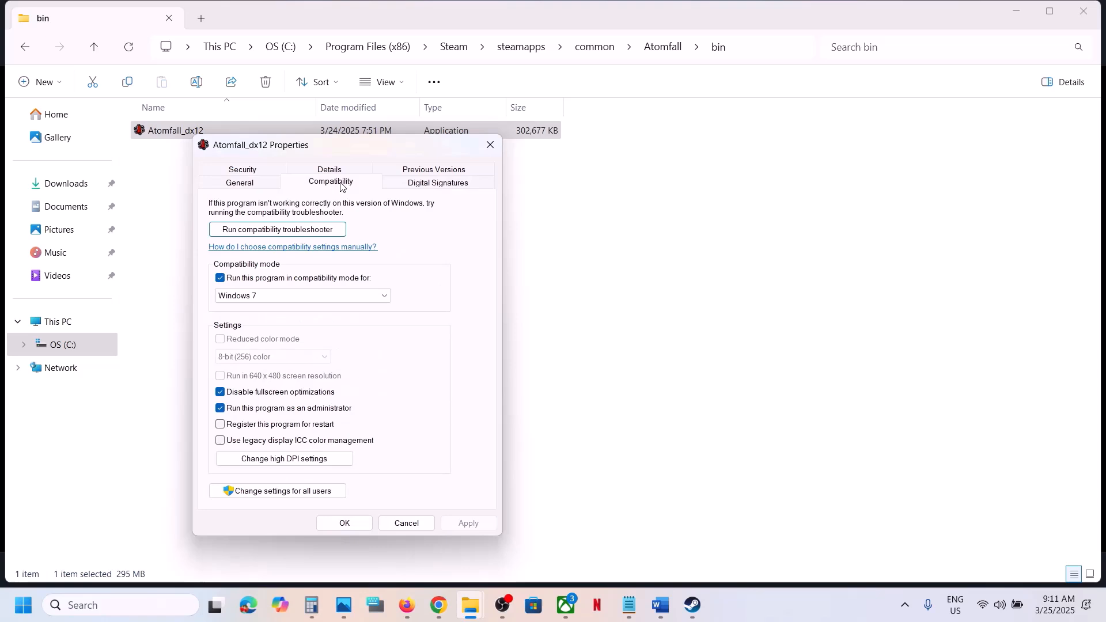
click(221, 279)
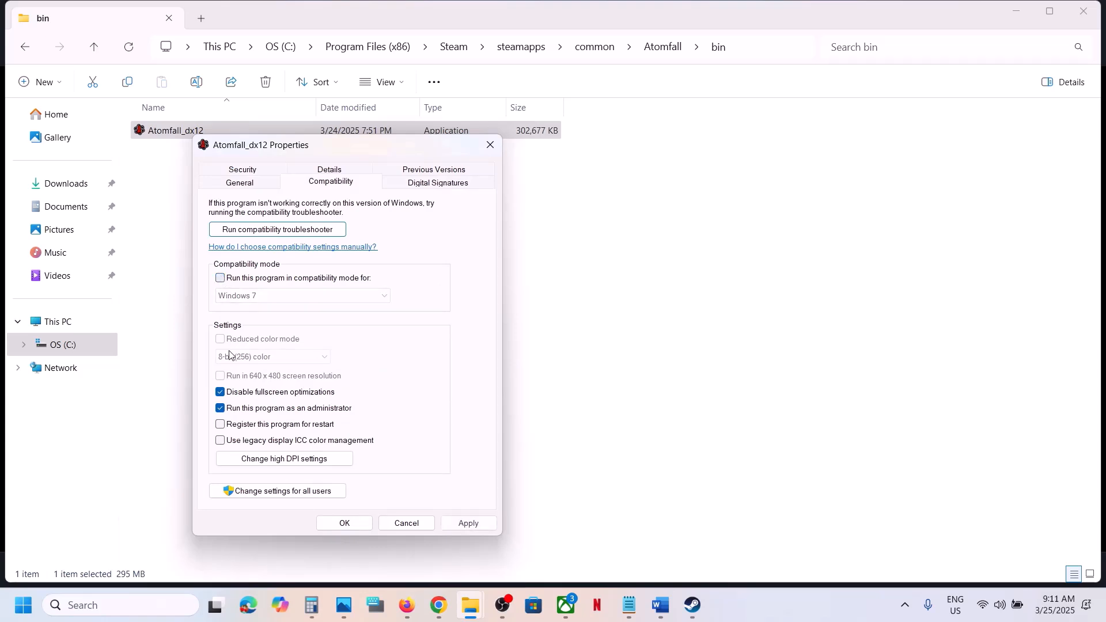
click(221, 409)
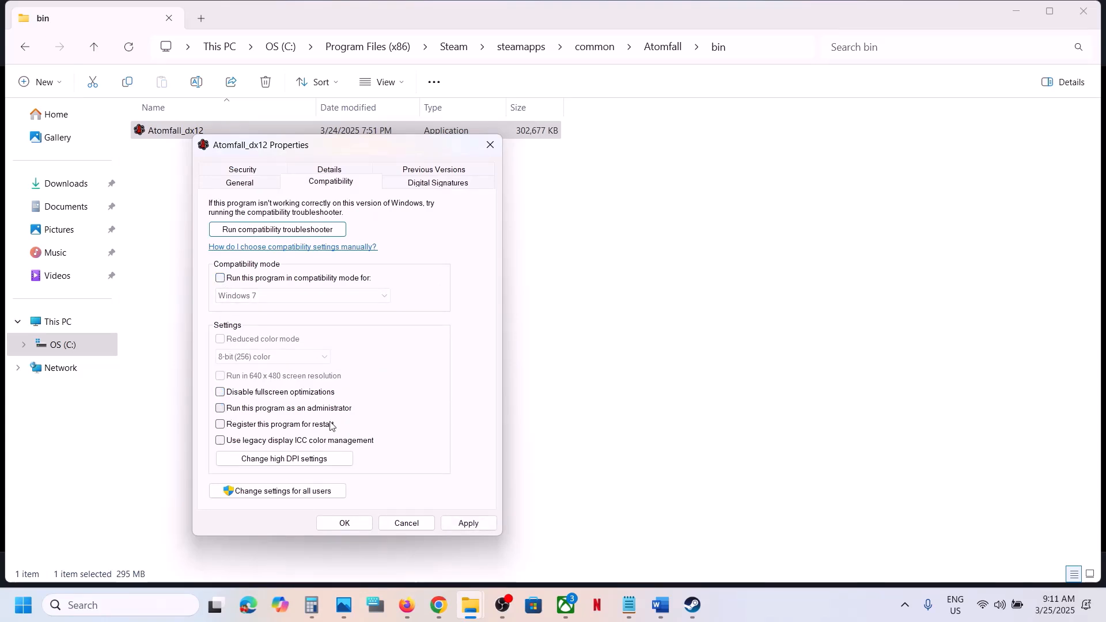
click(450, 524)
click(345, 523)
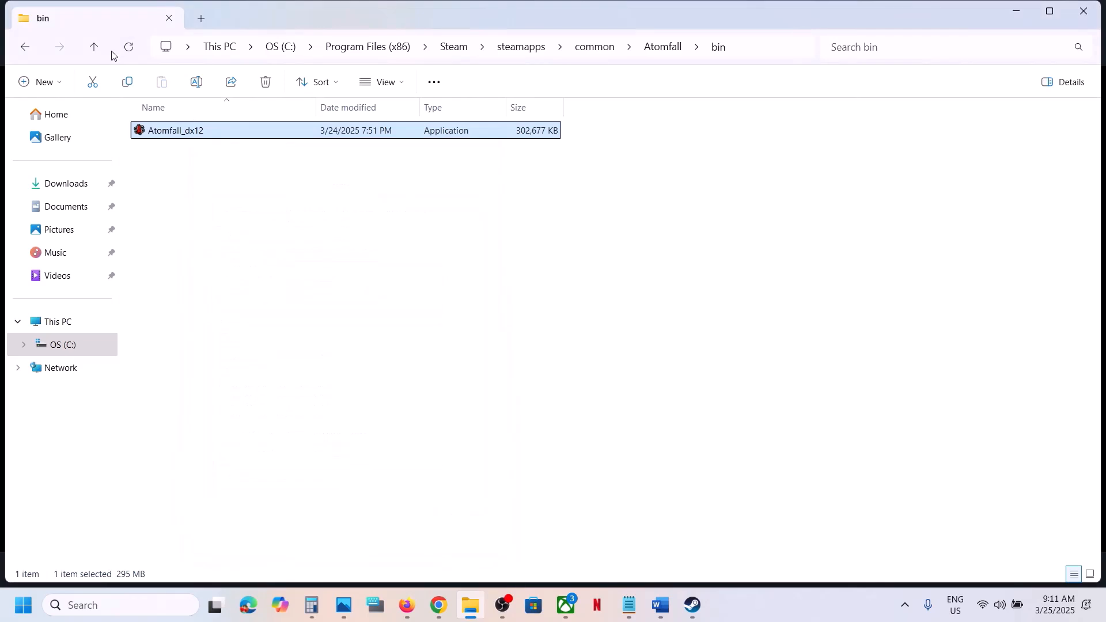
- Open Atomfall's launcher folder, and switch to Word to read the note about verifying the game files
click(94, 48)
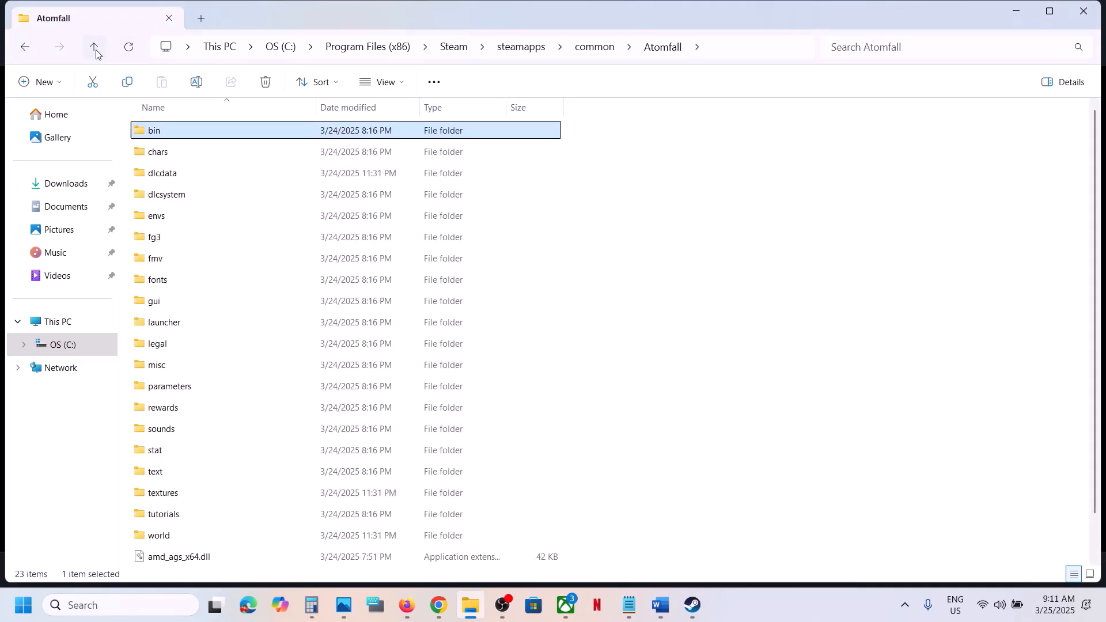
double_click(181, 324)
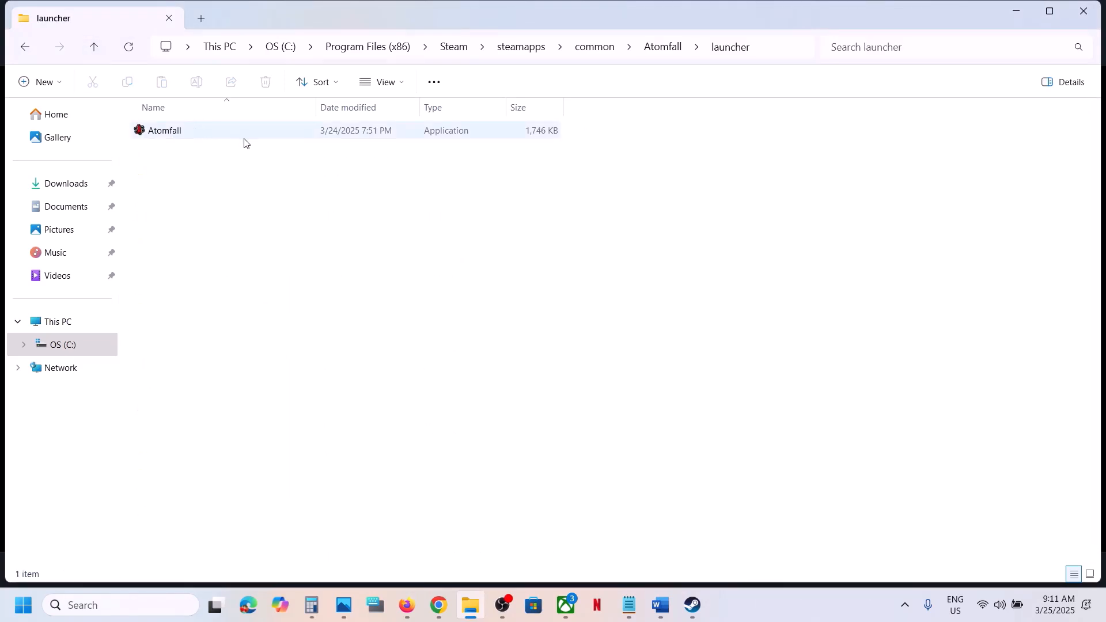
click(693, 605)
click(663, 614)
scroll(413, 408, down, 5)
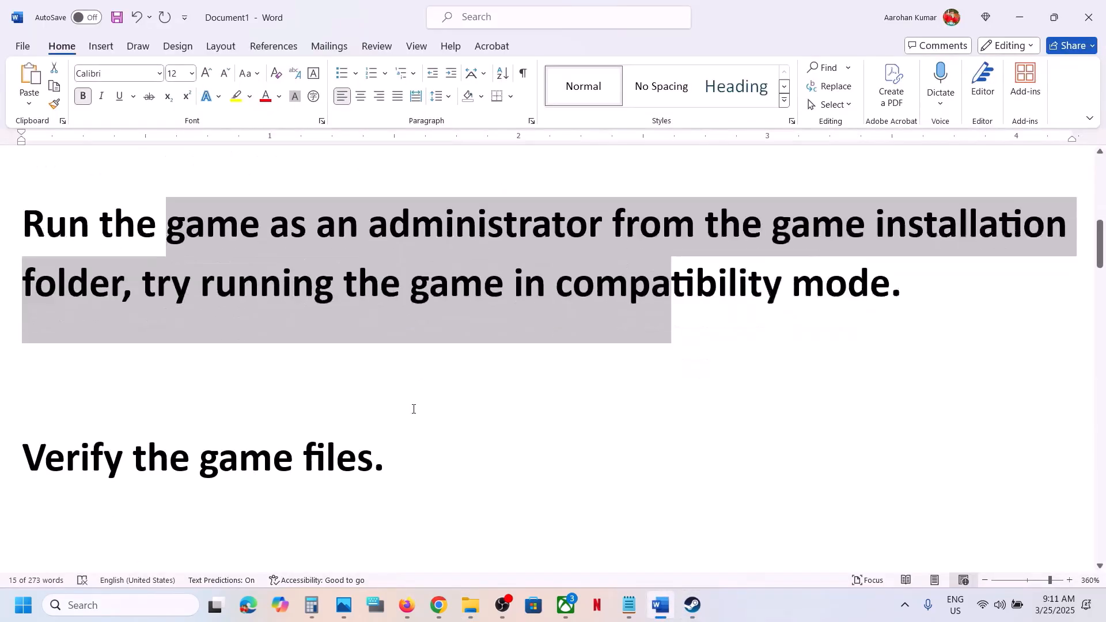
scroll(390, 426, up, 1)
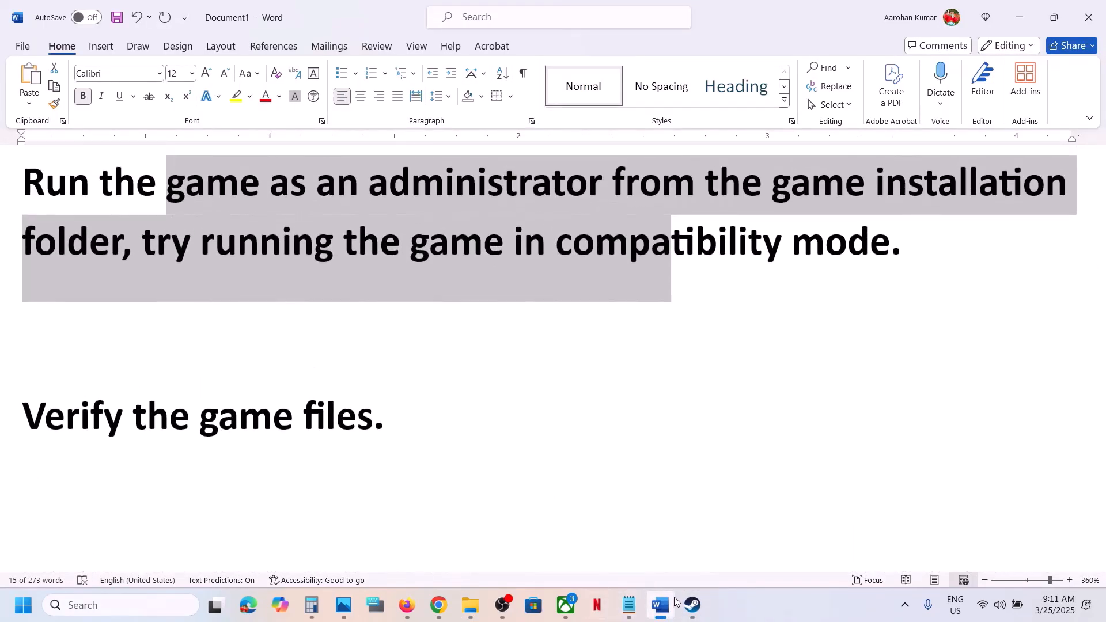
- Switch to Steam, view the option to verify the integrity of Atomfall's game files in its properties, and close the properties
click(692, 605)
click(141, 36)
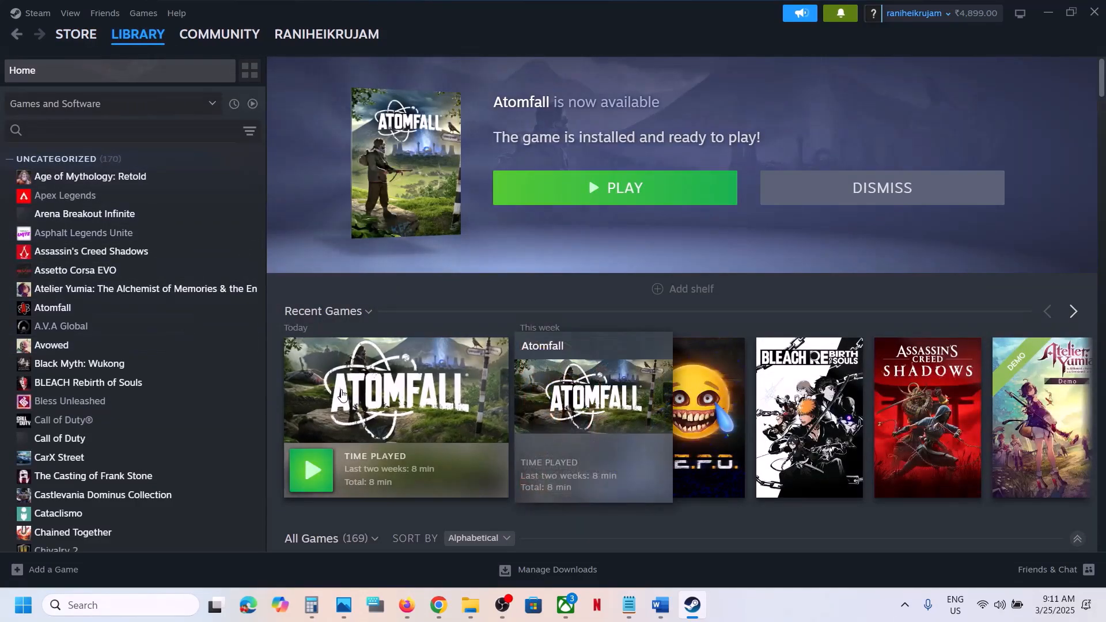
click(369, 392)
right_click(88, 312)
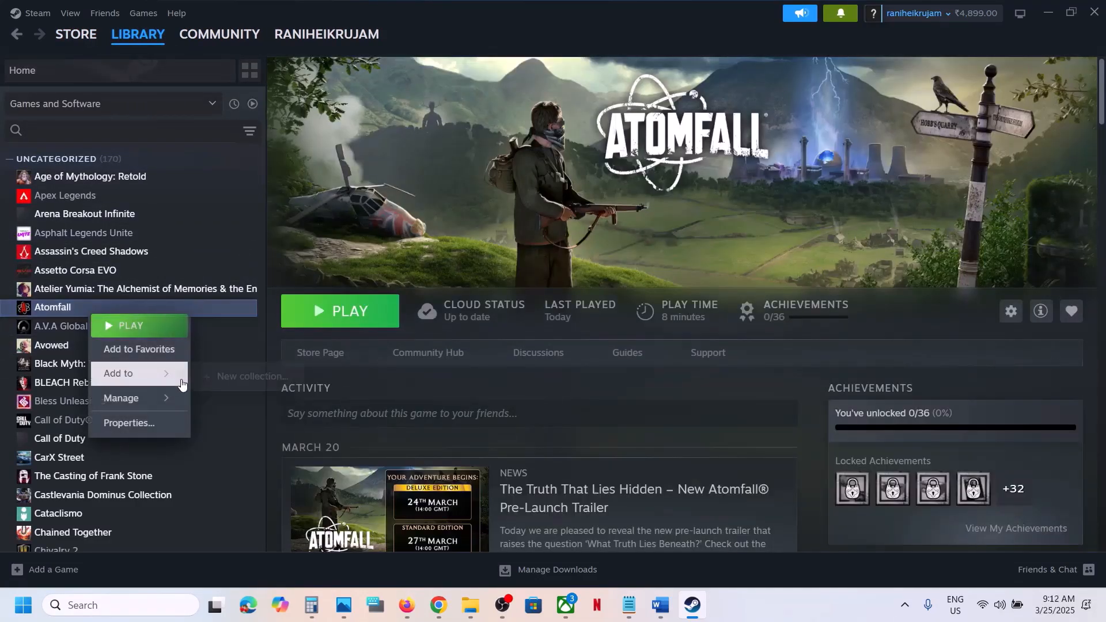
click(144, 424)
click(314, 202)
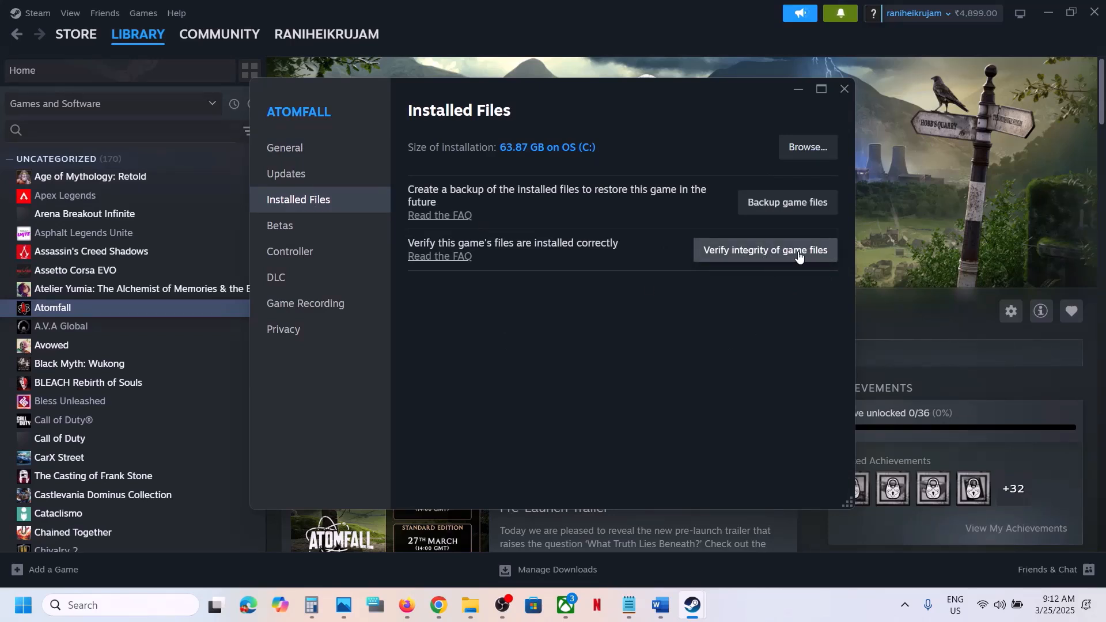
click(845, 89)
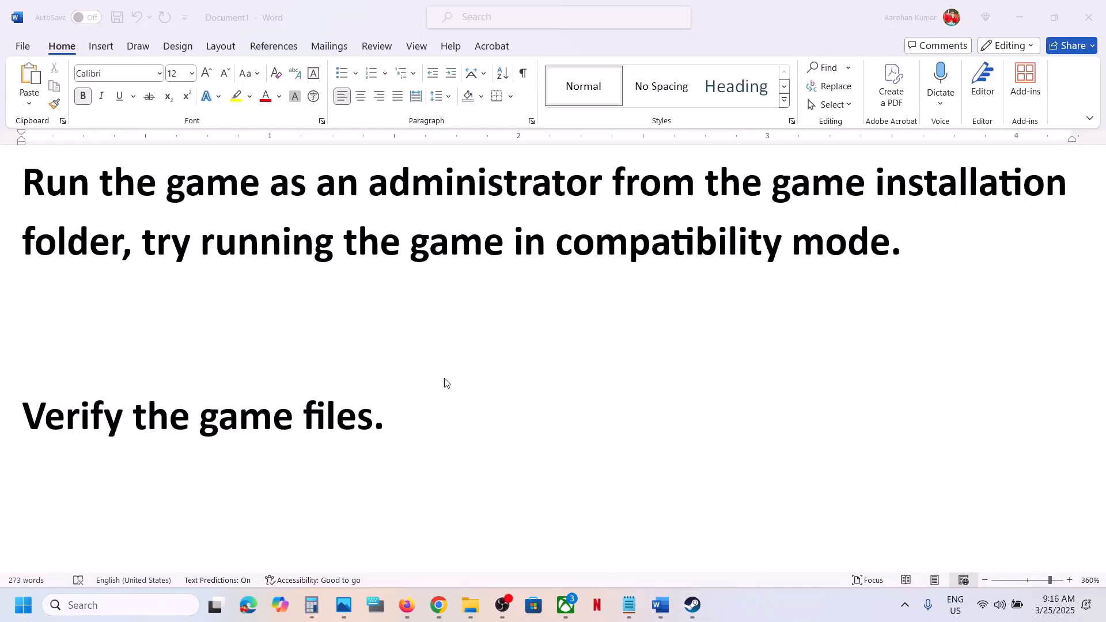
- Read the Word note about allowing the game exe file through the antivirus program, Windows Security and Firewall
scroll(394, 364, down, 4)
scroll(392, 363, up, 1)
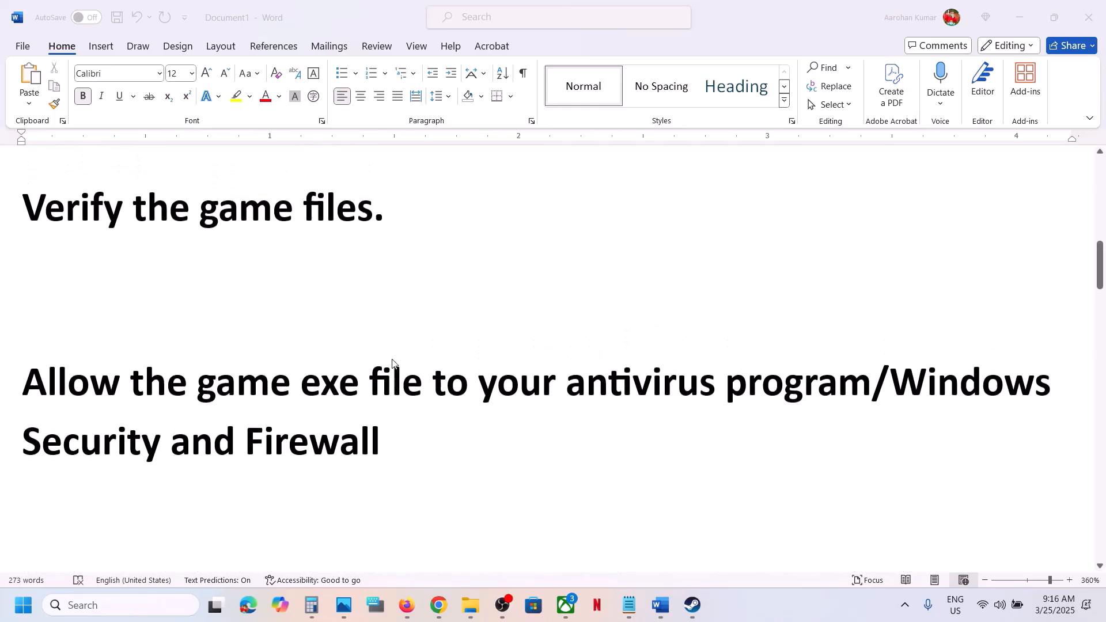
click(71, 376)
drag(44, 378, 528, 422)
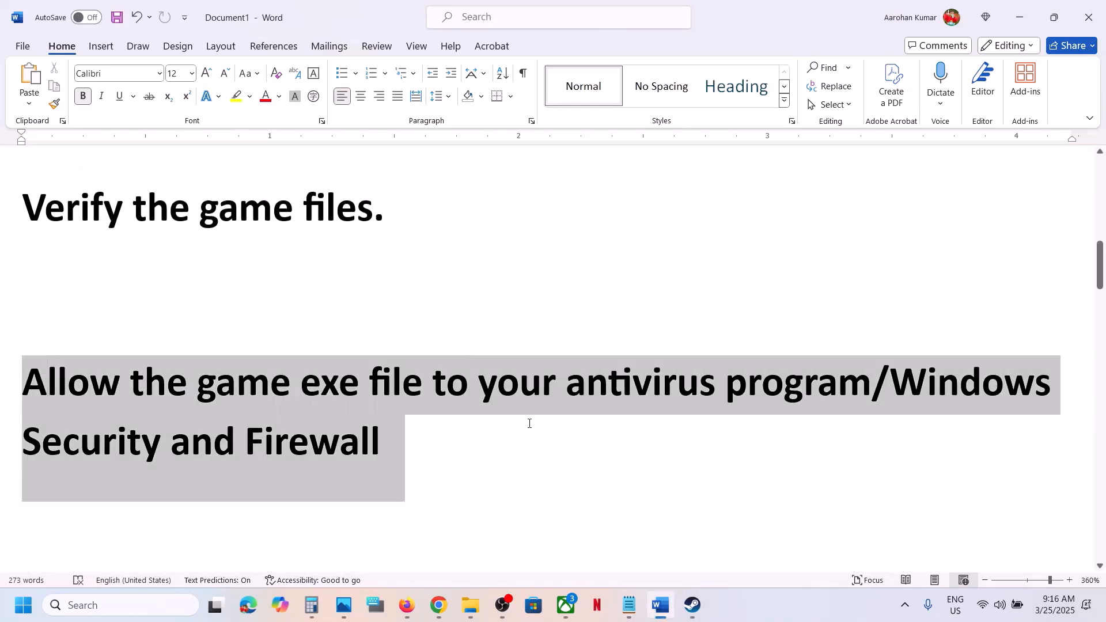
click(483, 447)
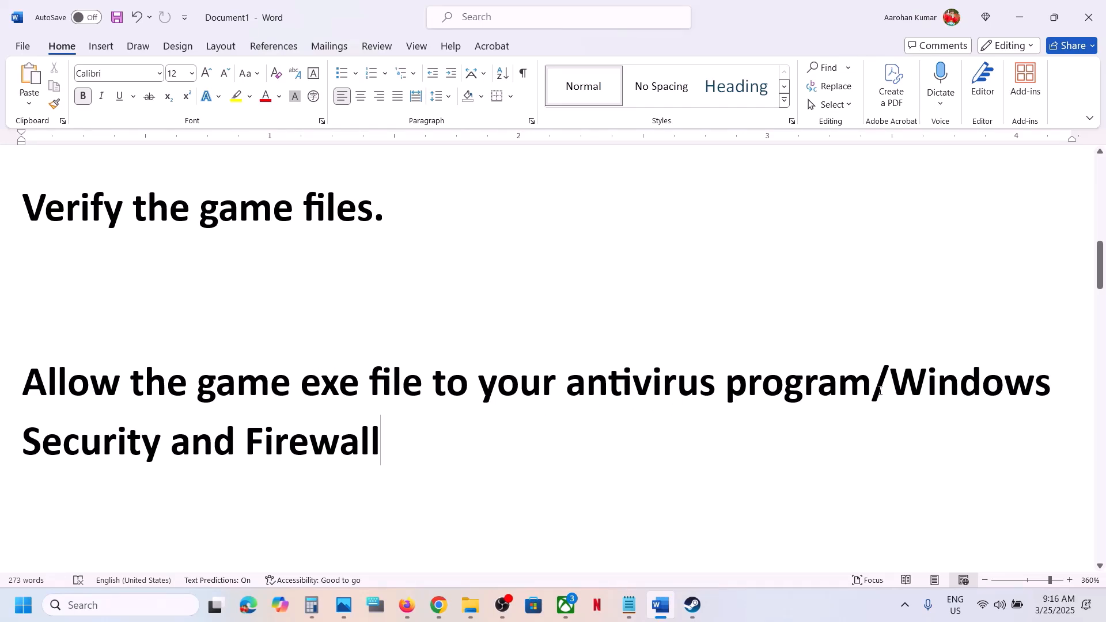
- Open Windows Security from Settings and go to the list of apps allowed through Controlled folder access under ransomware protection
key(super+i)
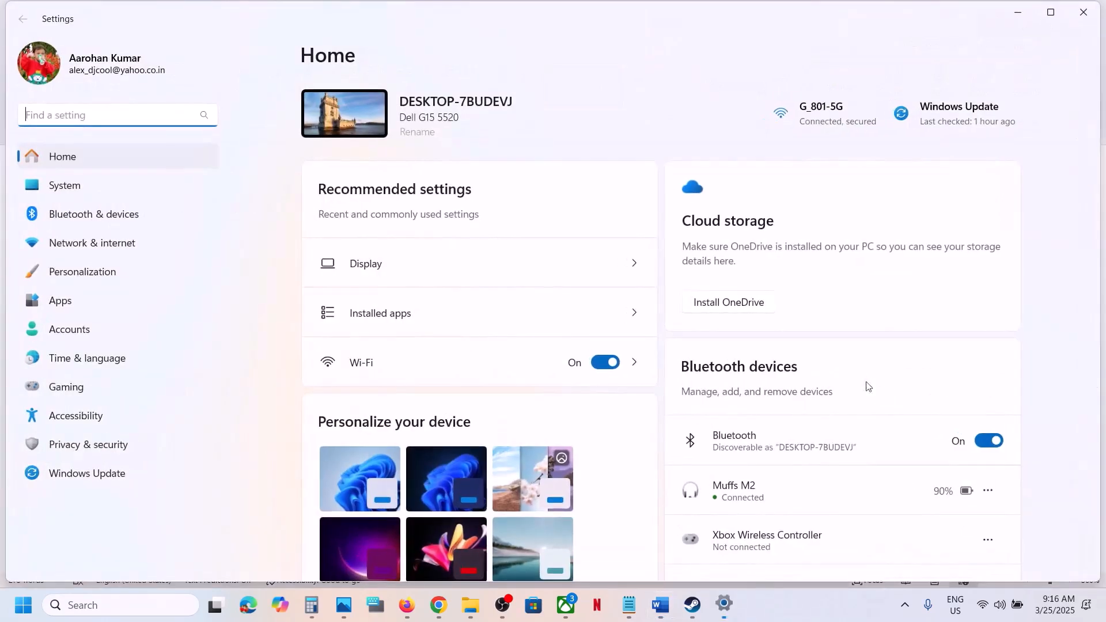
click(93, 450)
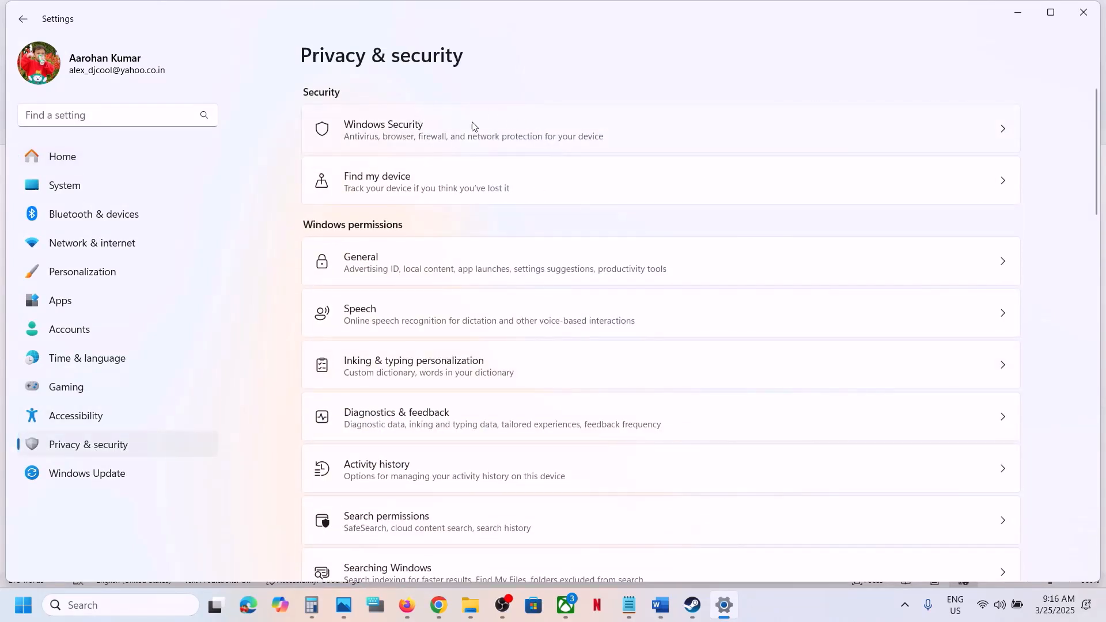
click(661, 132)
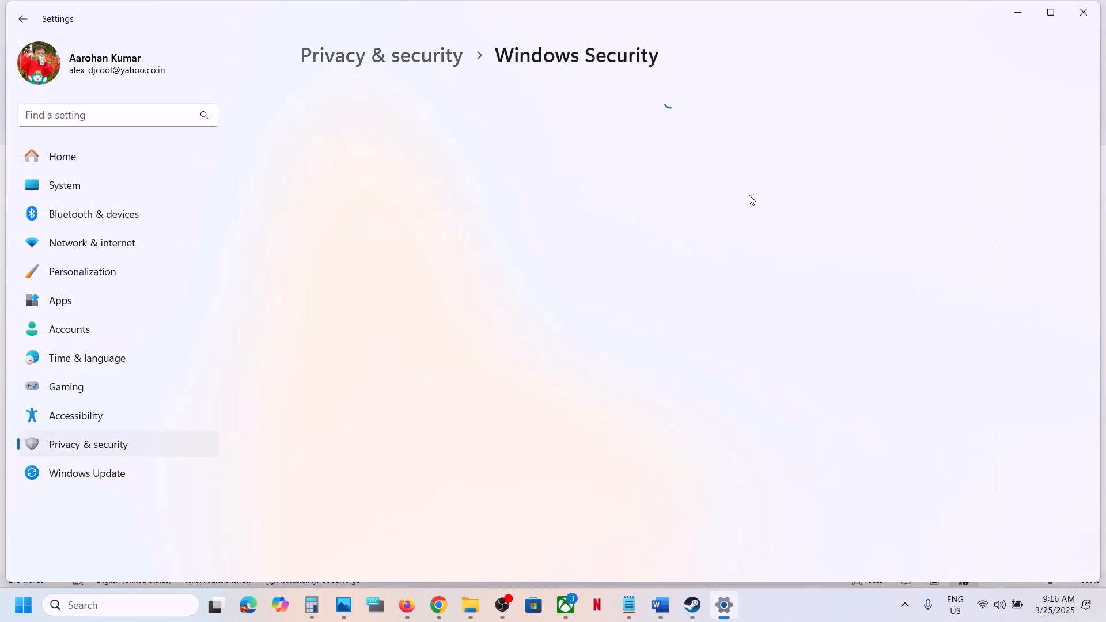
click(395, 222)
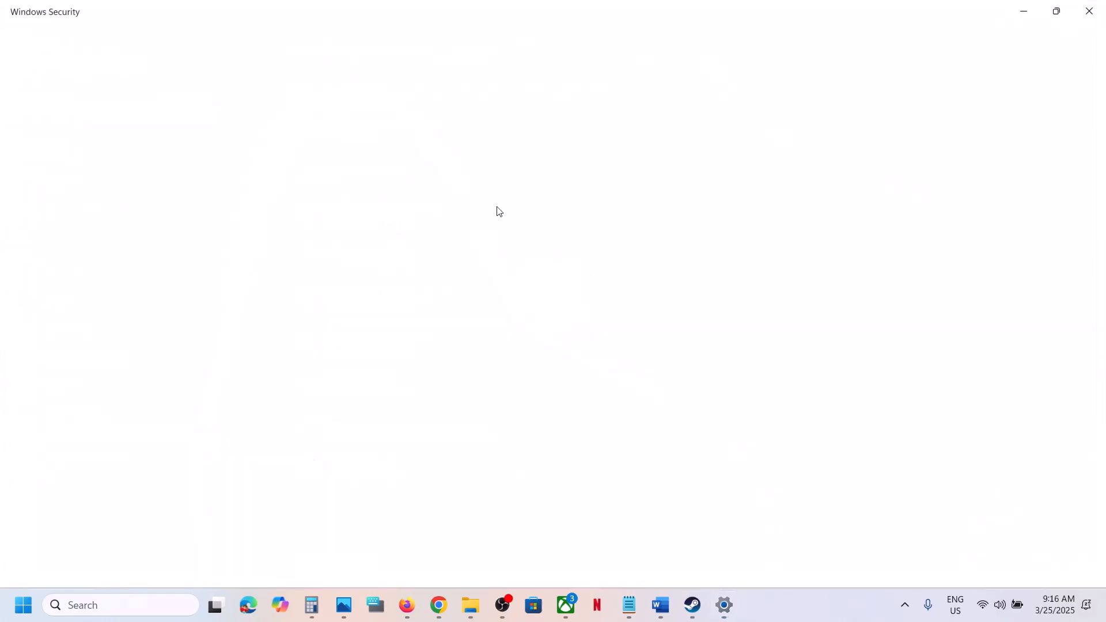
scroll(415, 286, down, 3)
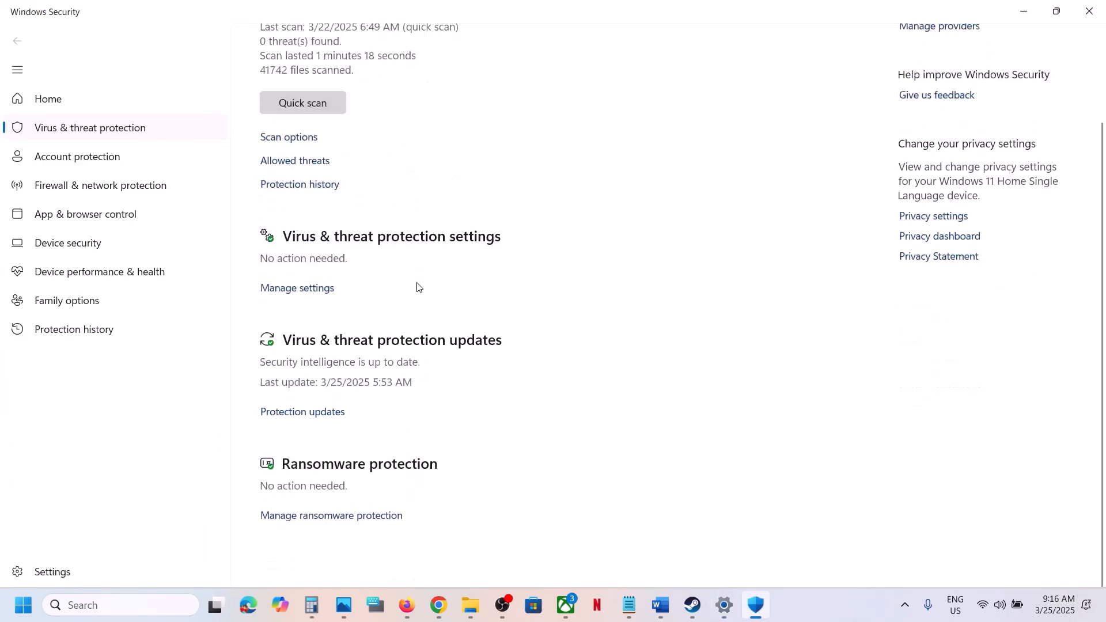
click(355, 541)
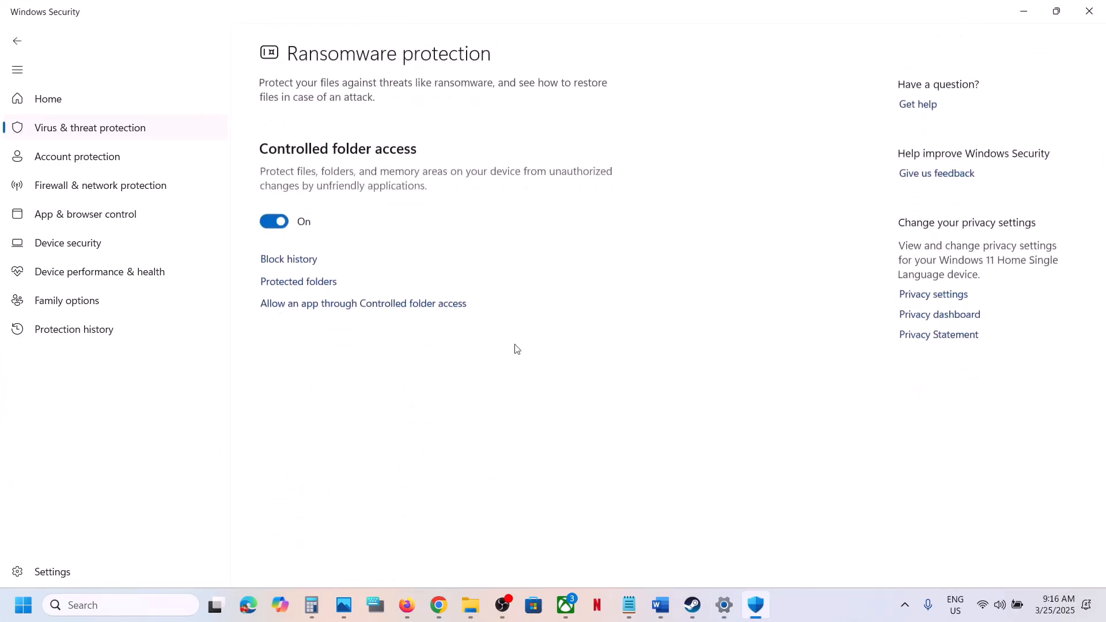
click(364, 305)
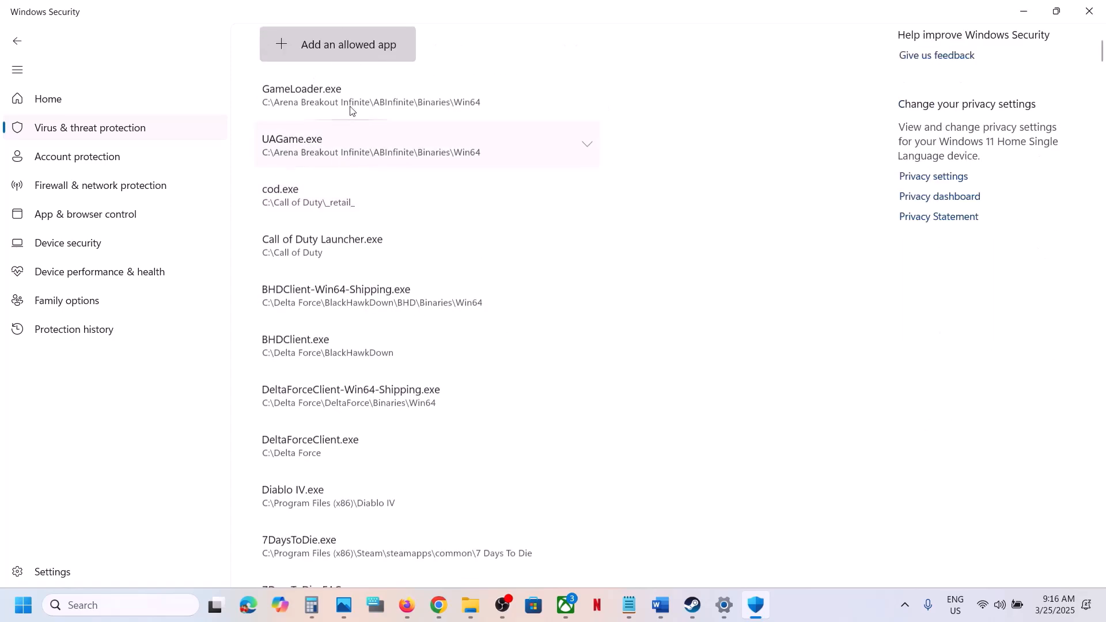
- Allow Atomfall_dx12 from Atomfall's bin folder through Controlled folder access
click(362, 45)
click(351, 106)
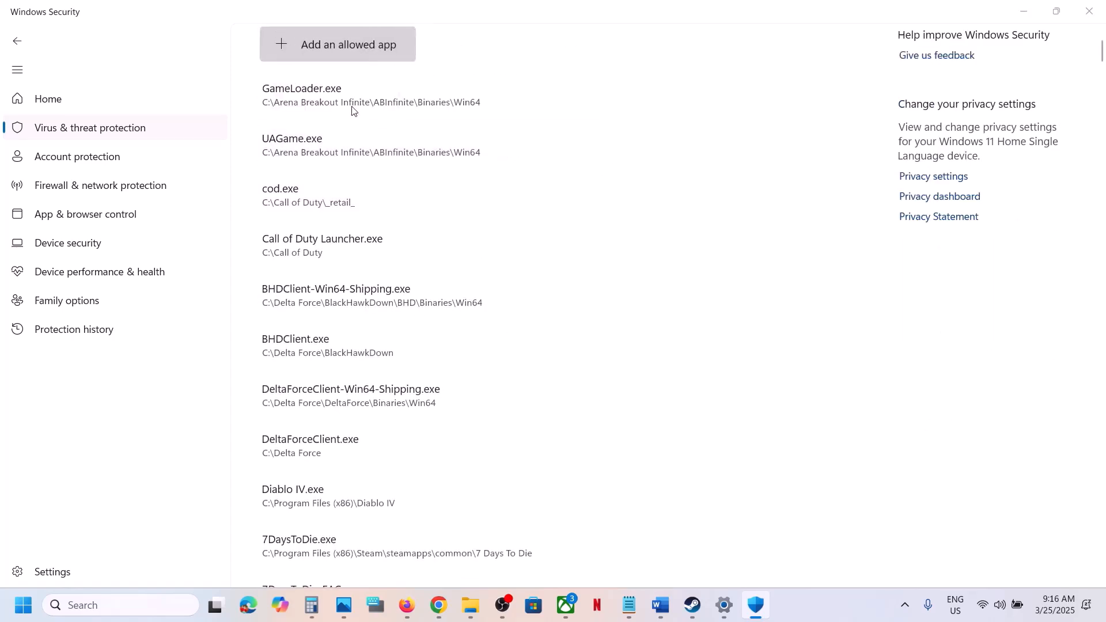
click(421, 48)
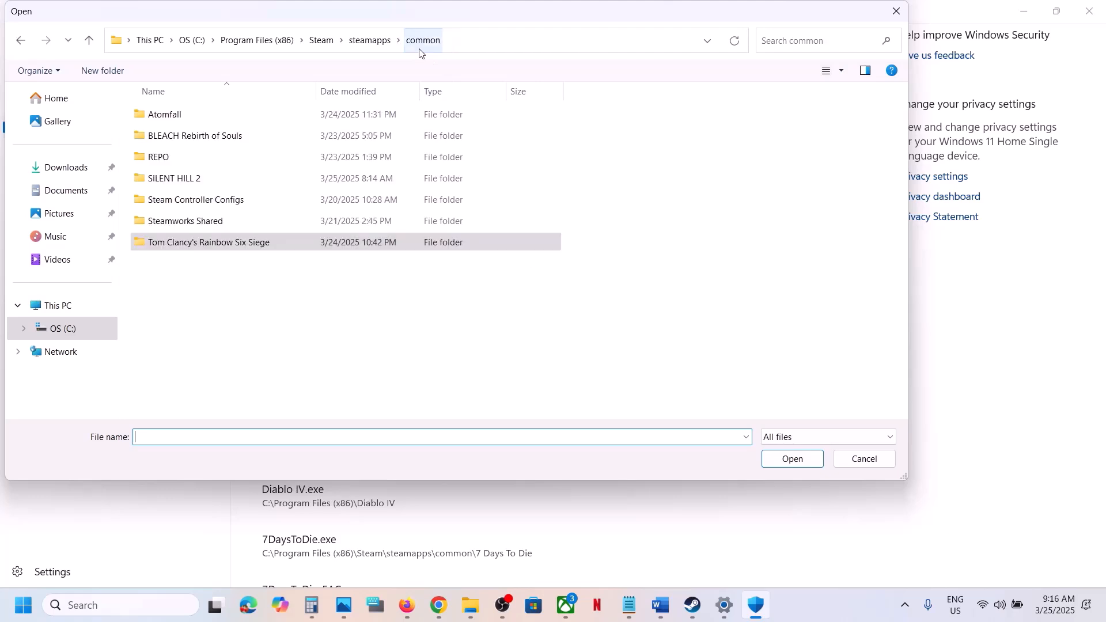
click(477, 40)
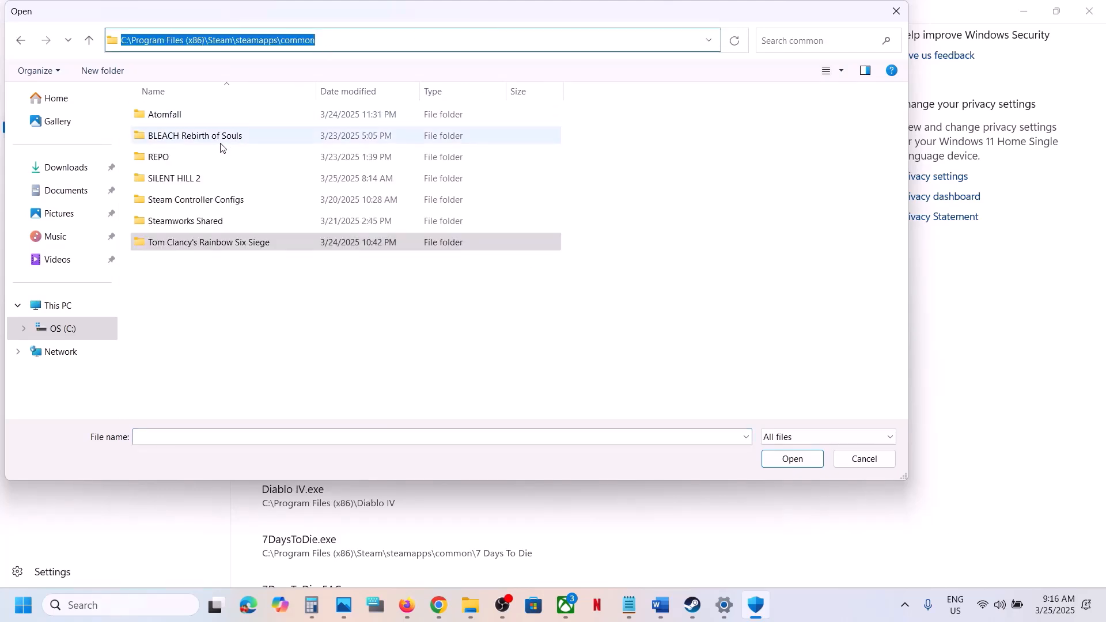
double_click(185, 116)
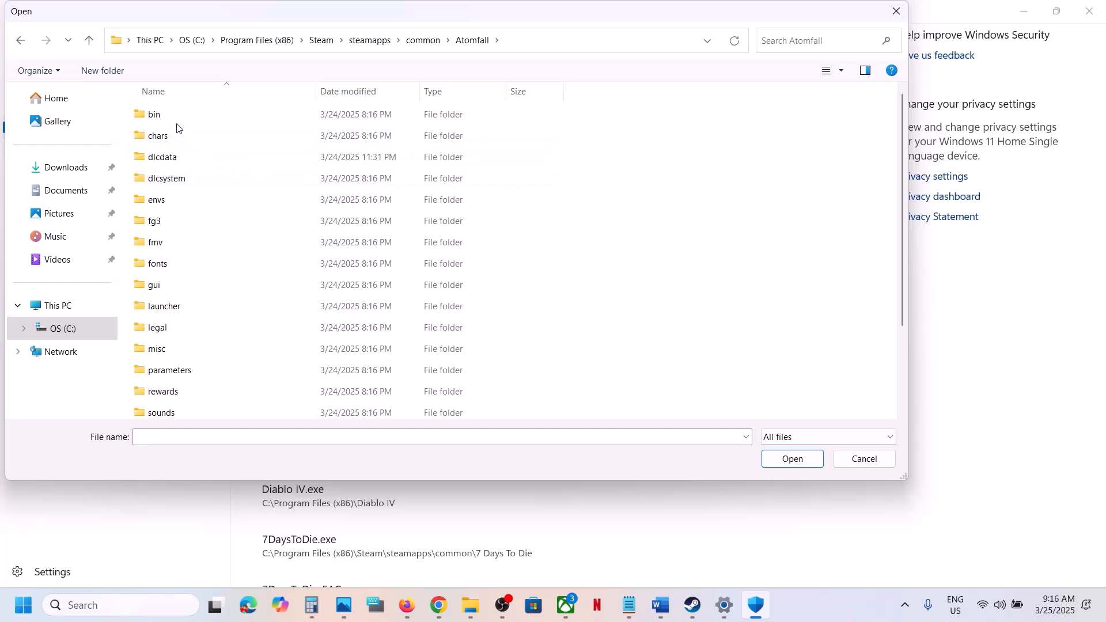
double_click(173, 118)
click(180, 118)
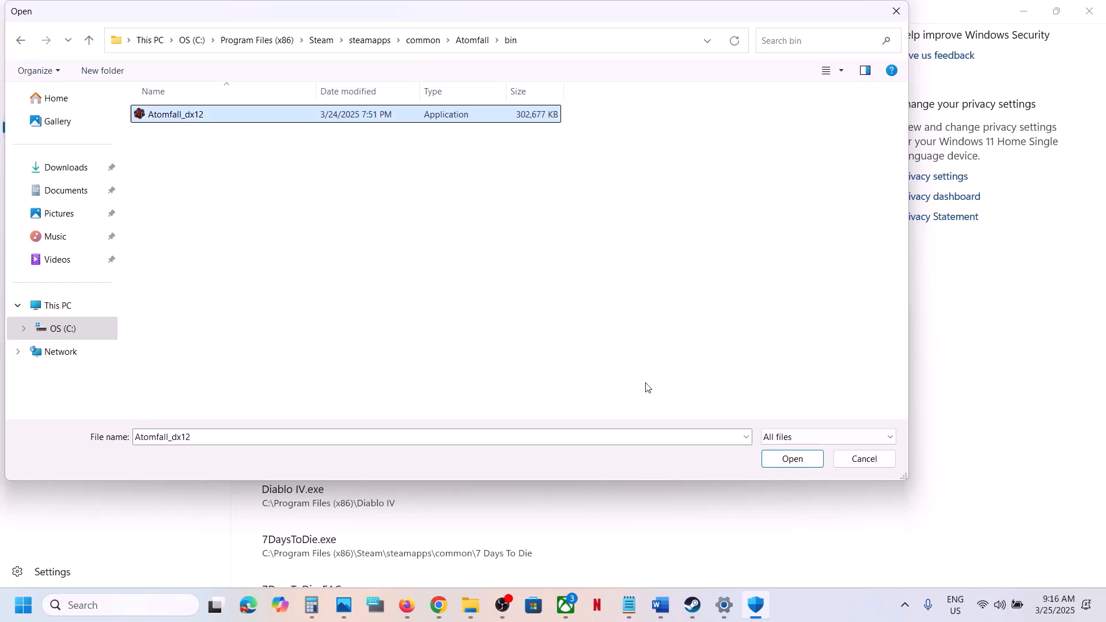
click(787, 458)
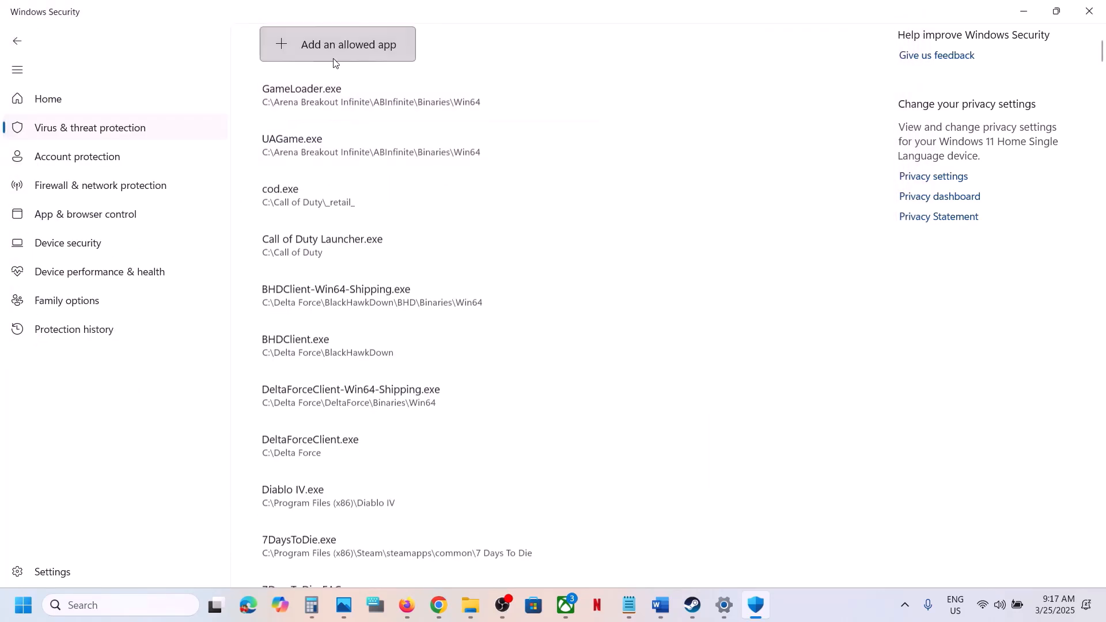
- Allow the Atomfall application from the game's launcher folder through Controlled folder access
click(333, 58)
click(344, 100)
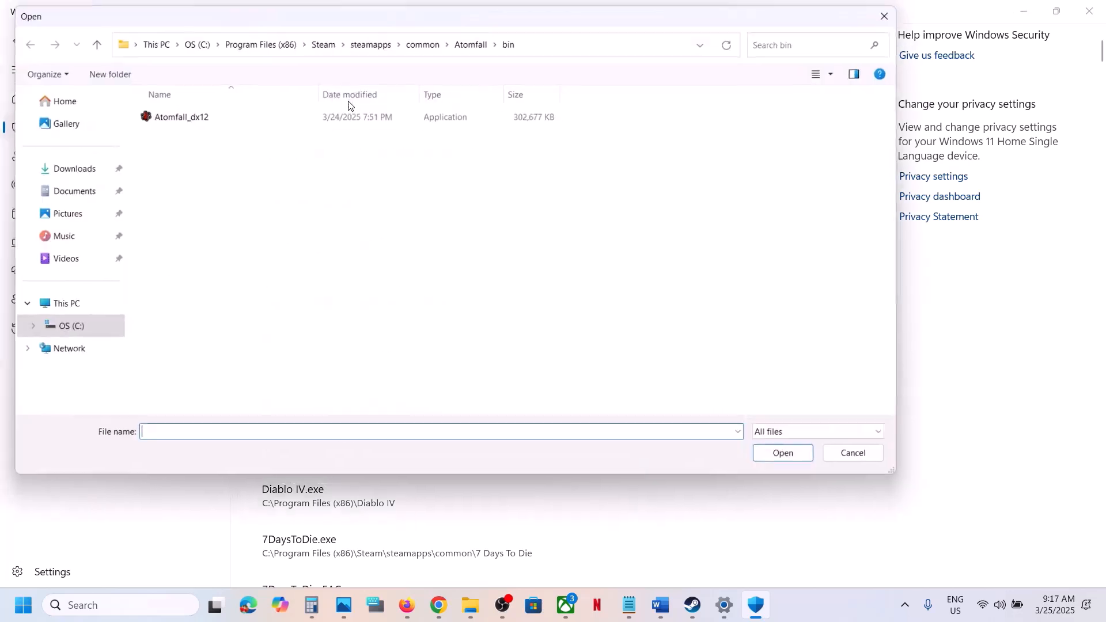
click(89, 40)
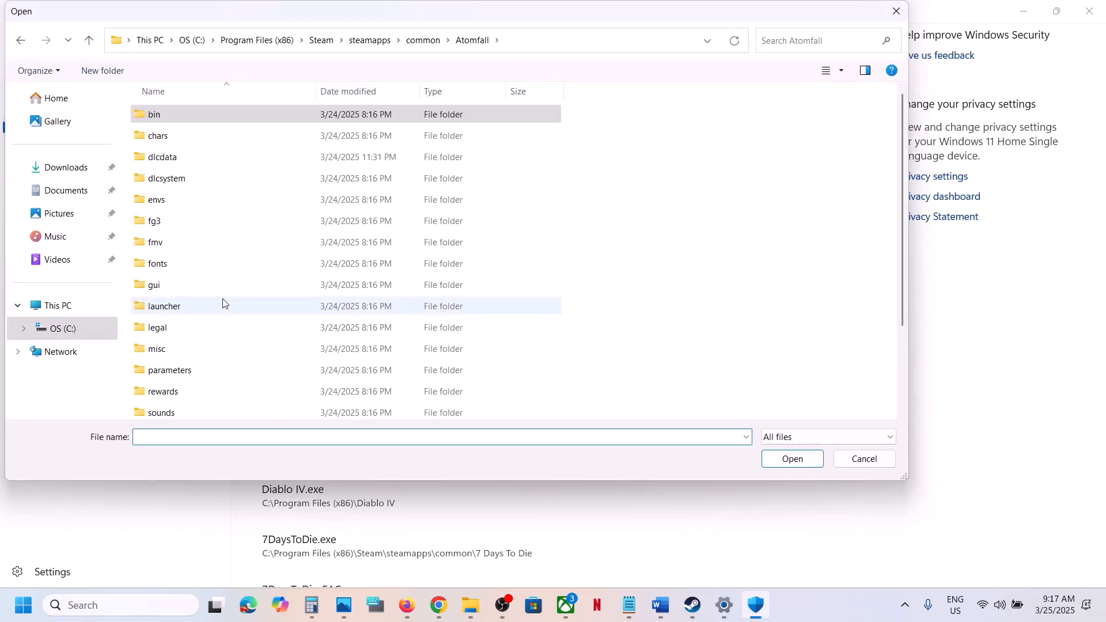
scroll(222, 303, down, 2)
double_click(179, 209)
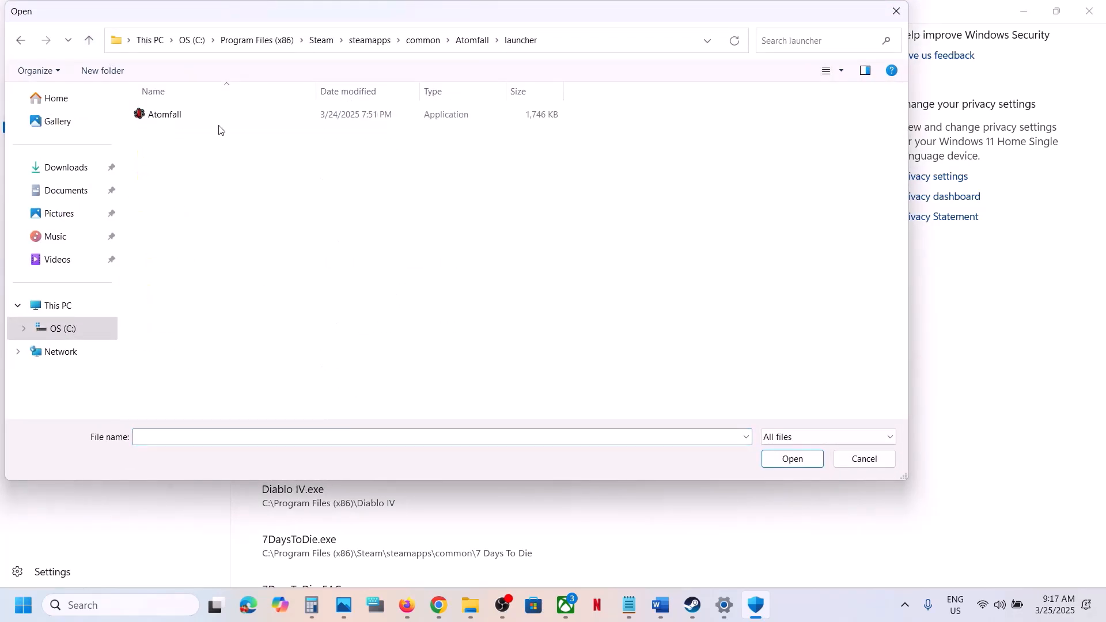
click(199, 114)
click(775, 463)
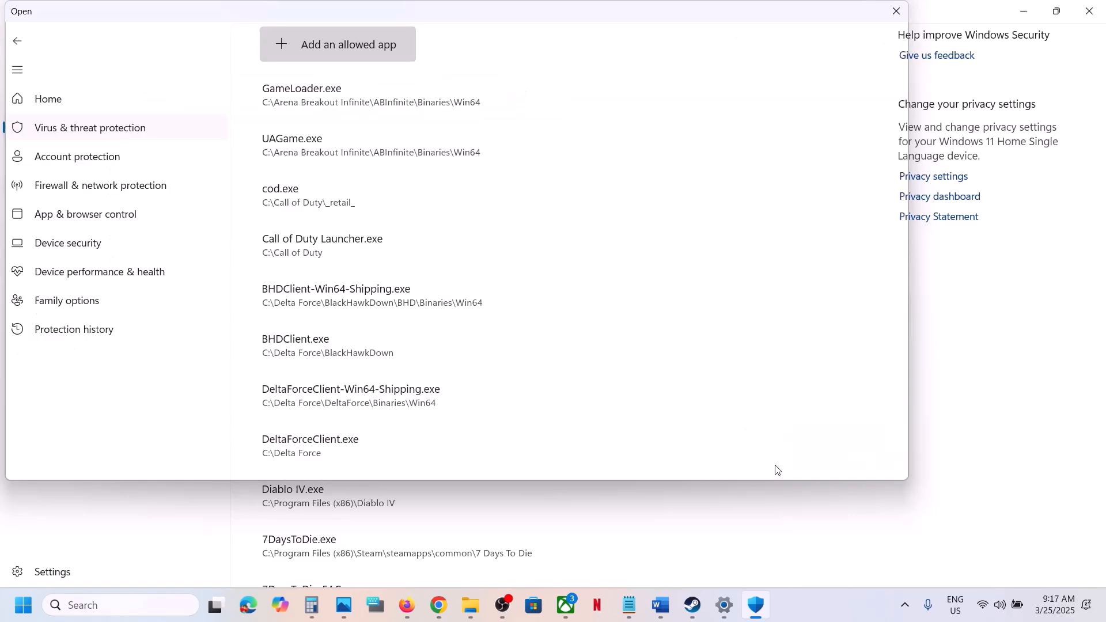
- Open Windows Defender Firewall's allowed apps list in Control Panel and unlock it for changes
click(144, 605)
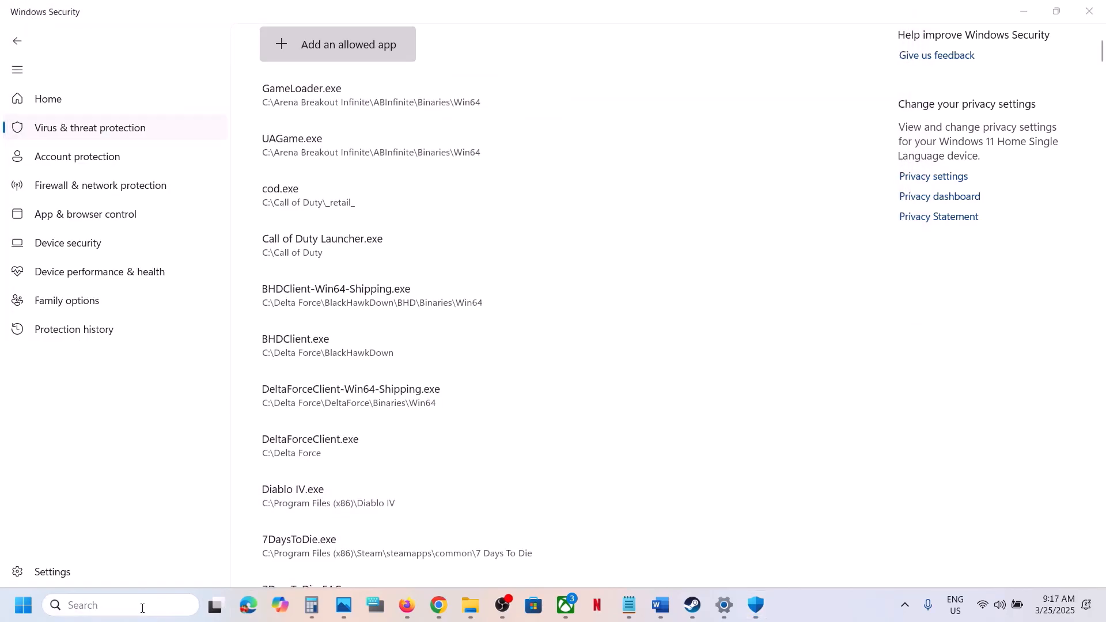
text(control)
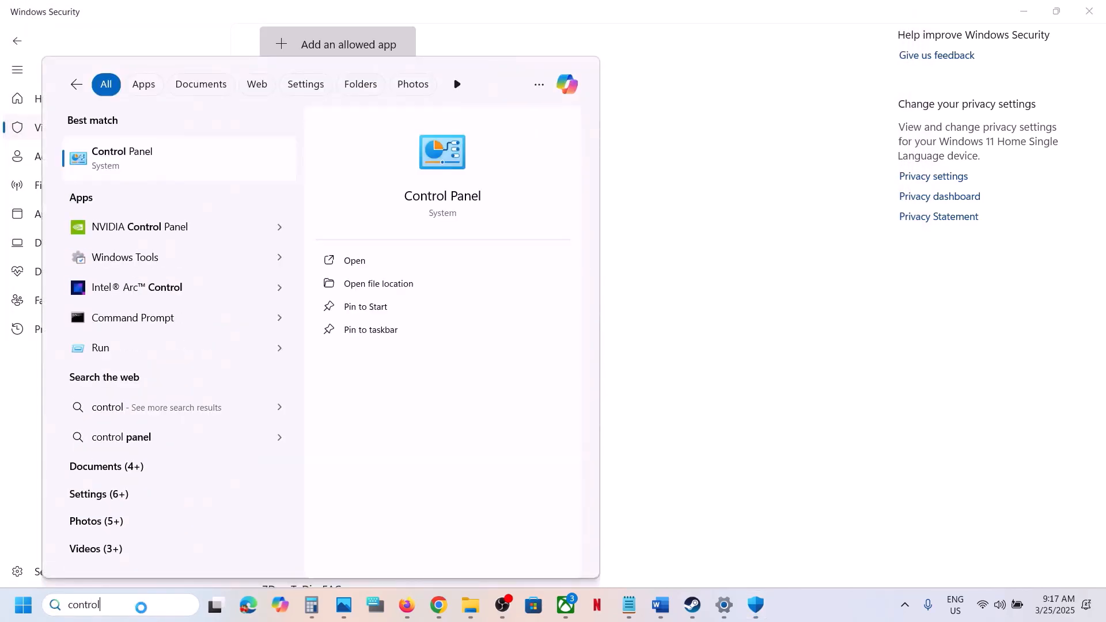
click(423, 262)
click(326, 194)
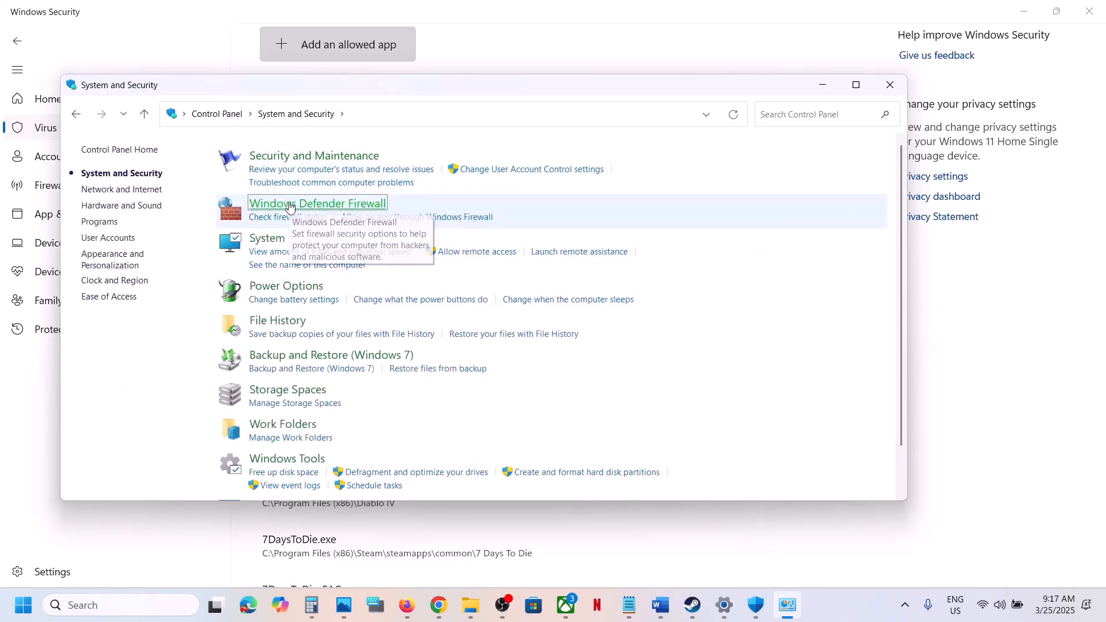
click(289, 207)
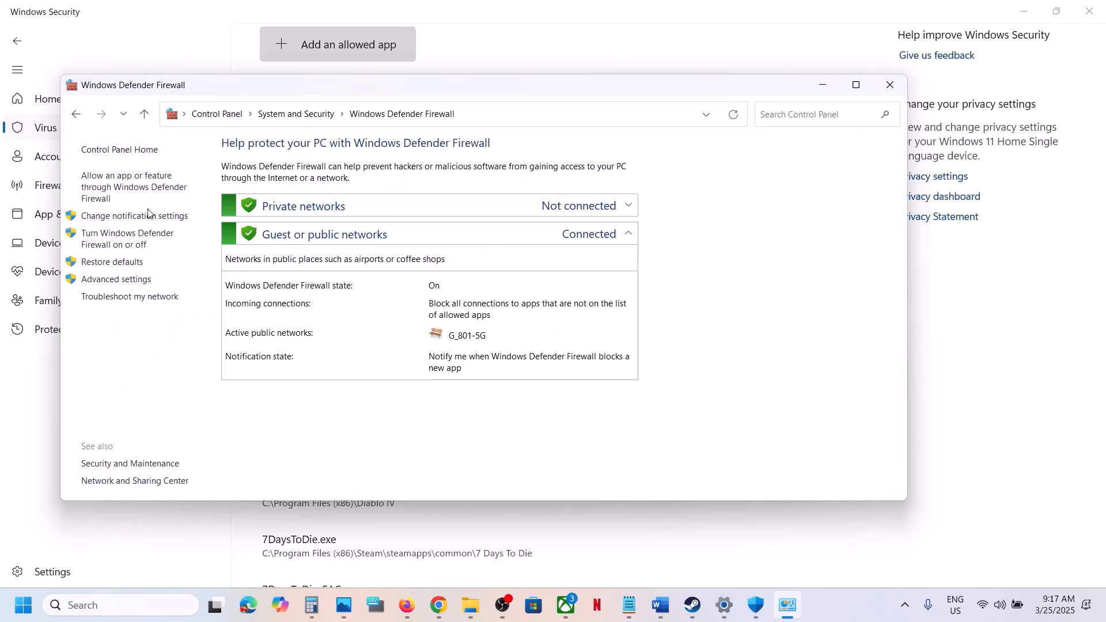
click(122, 190)
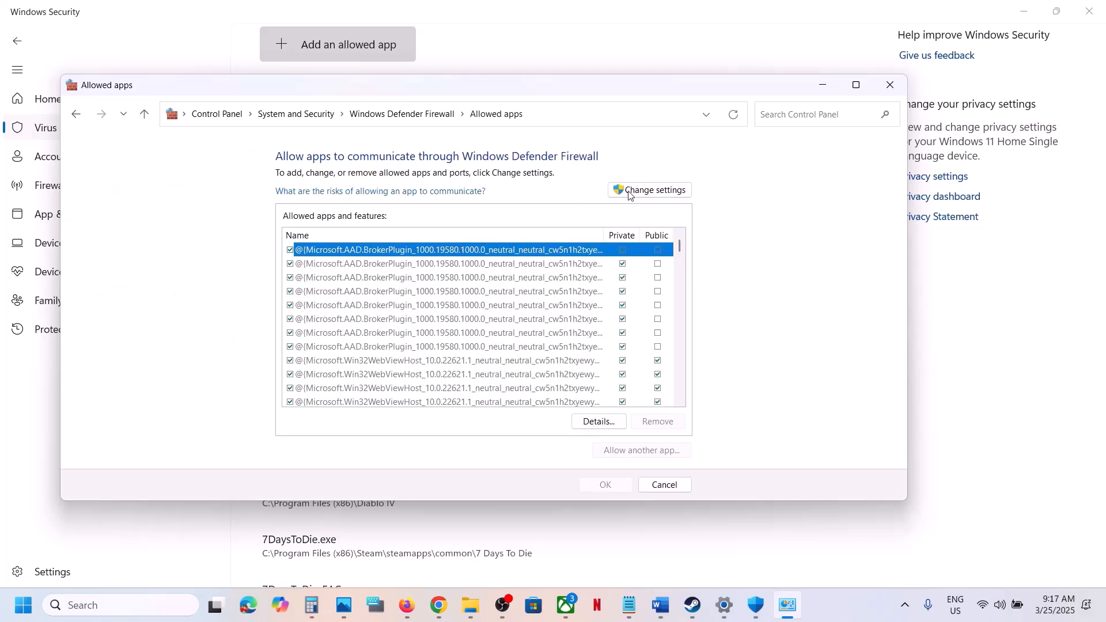
click(664, 194)
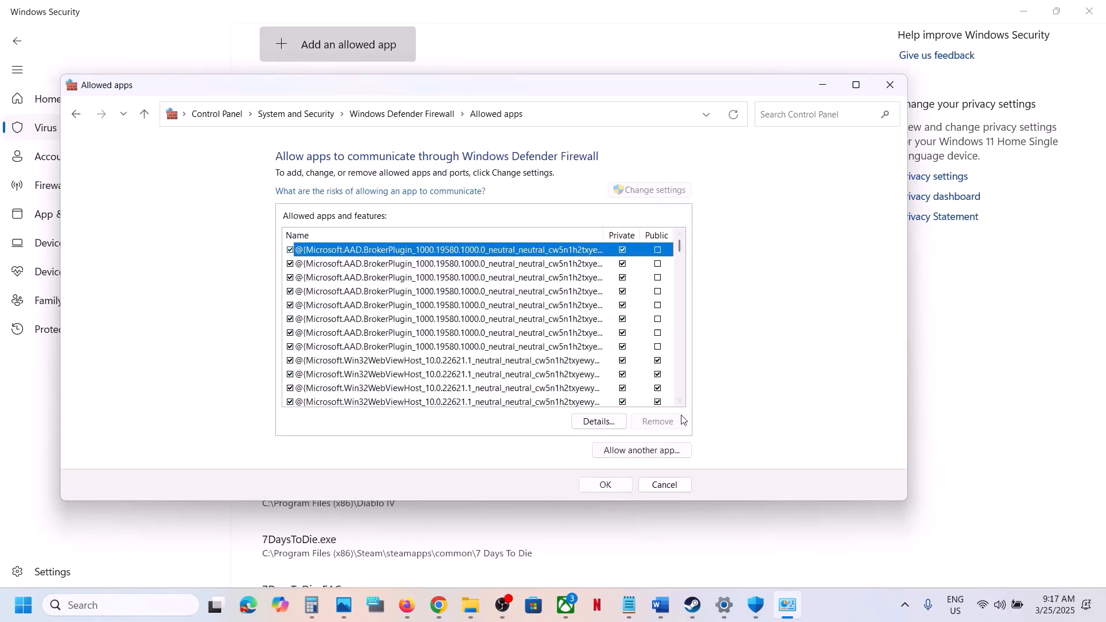
- Add Atomfall_dx12 from Atomfall's bin folder to the apps allowed through Windows Defender Firewall
click(641, 450)
click(576, 365)
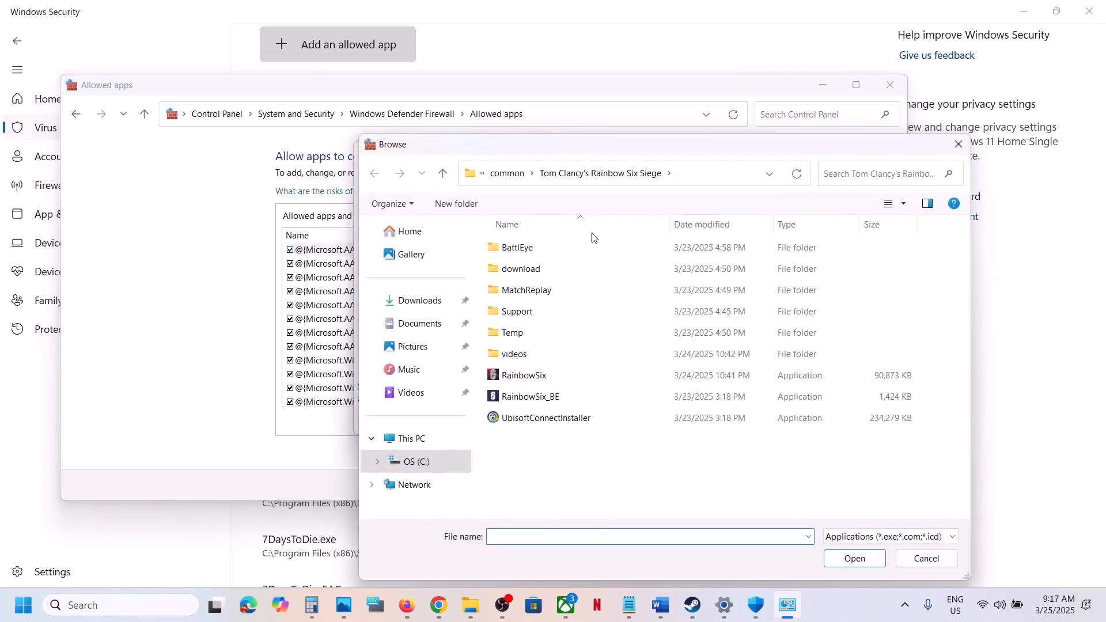
click(507, 173)
double_click(525, 245)
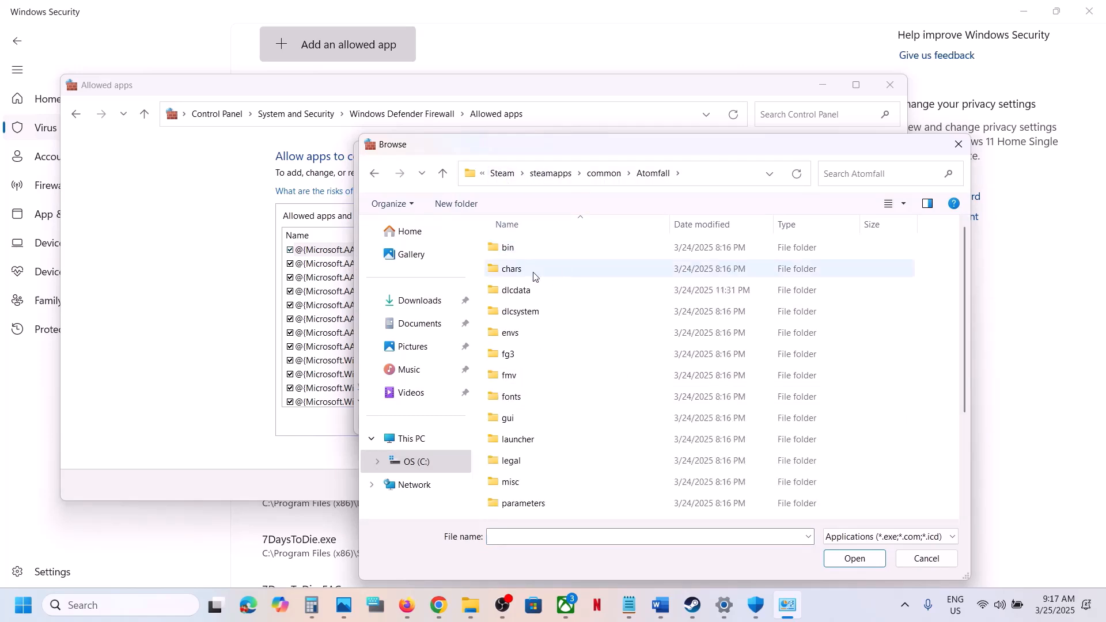
double_click(517, 252)
click(553, 253)
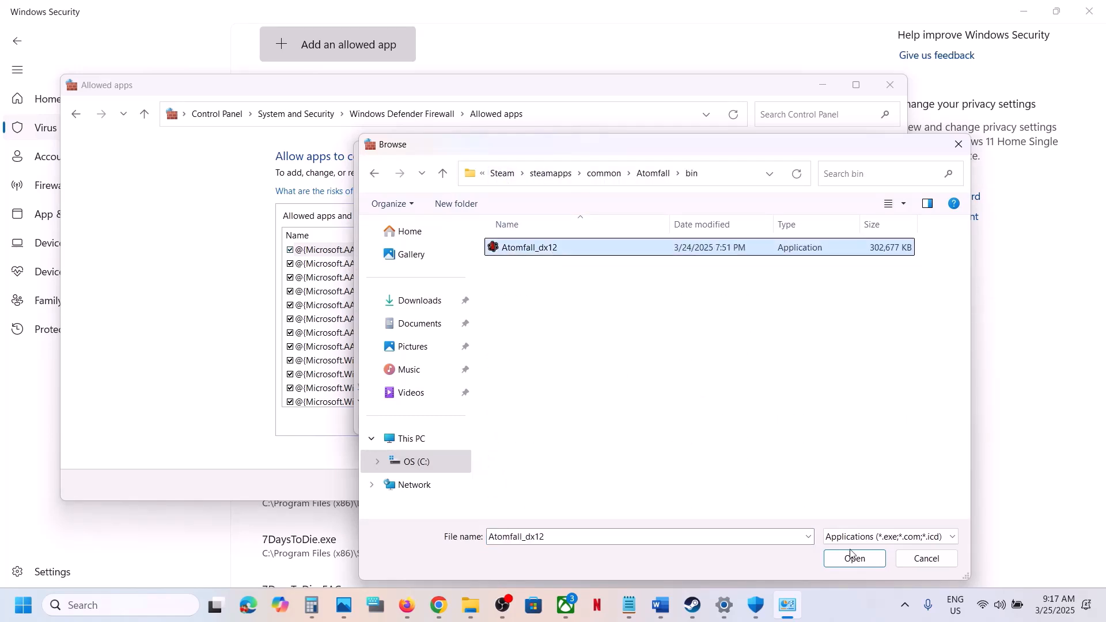
click(855, 560)
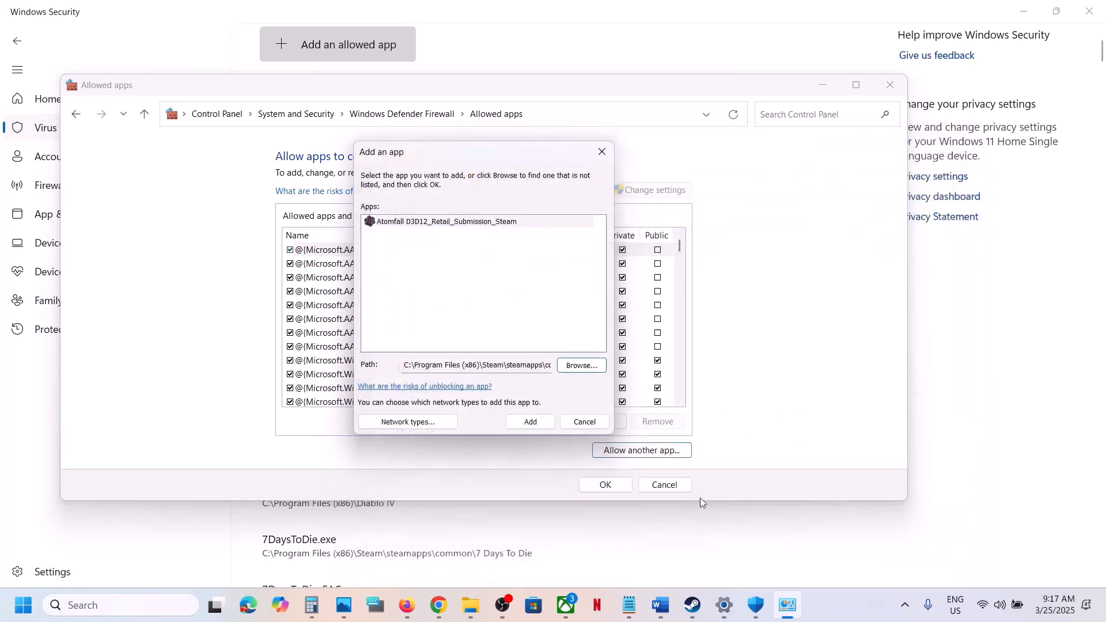
click(537, 423)
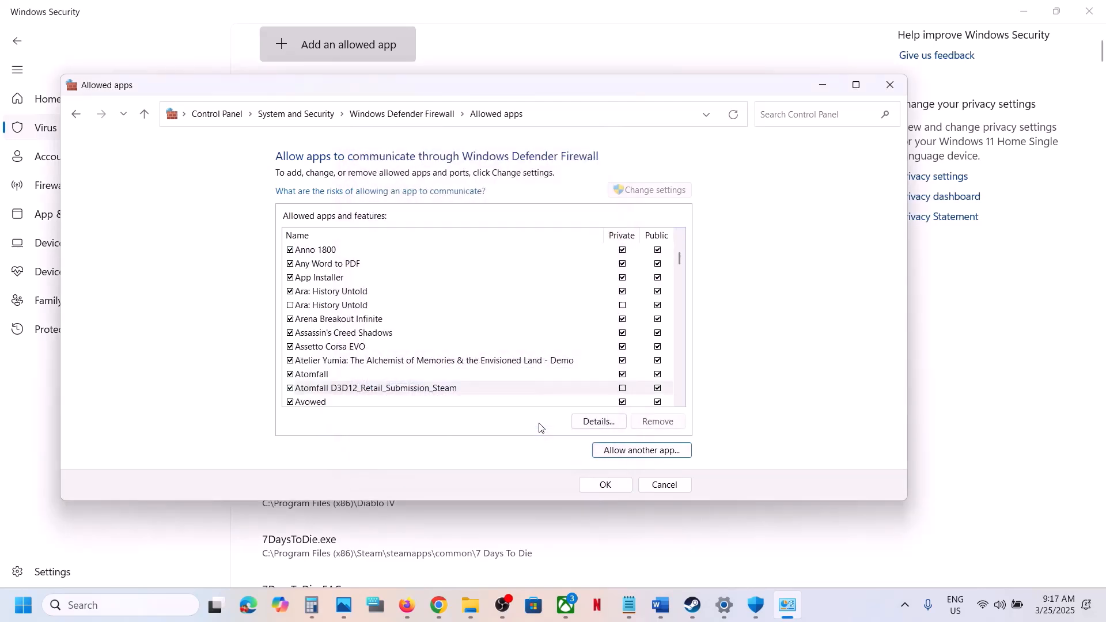
- Try to add the Atomfall application from the game's launcher folder to the apps allowed through Windows Defender Firewall
click(641, 453)
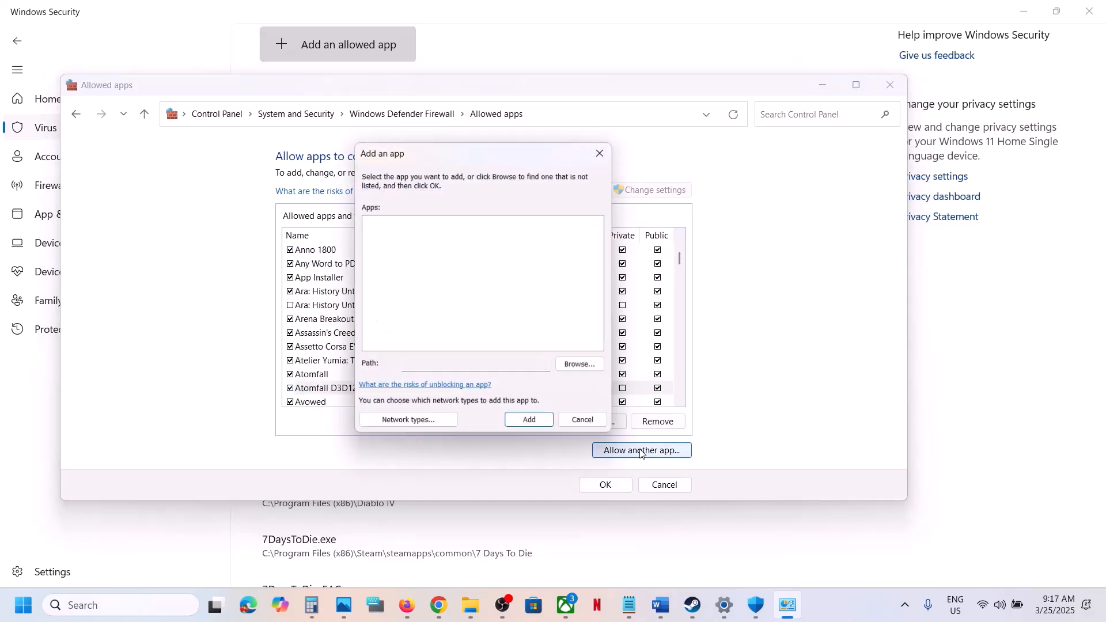
click(578, 367)
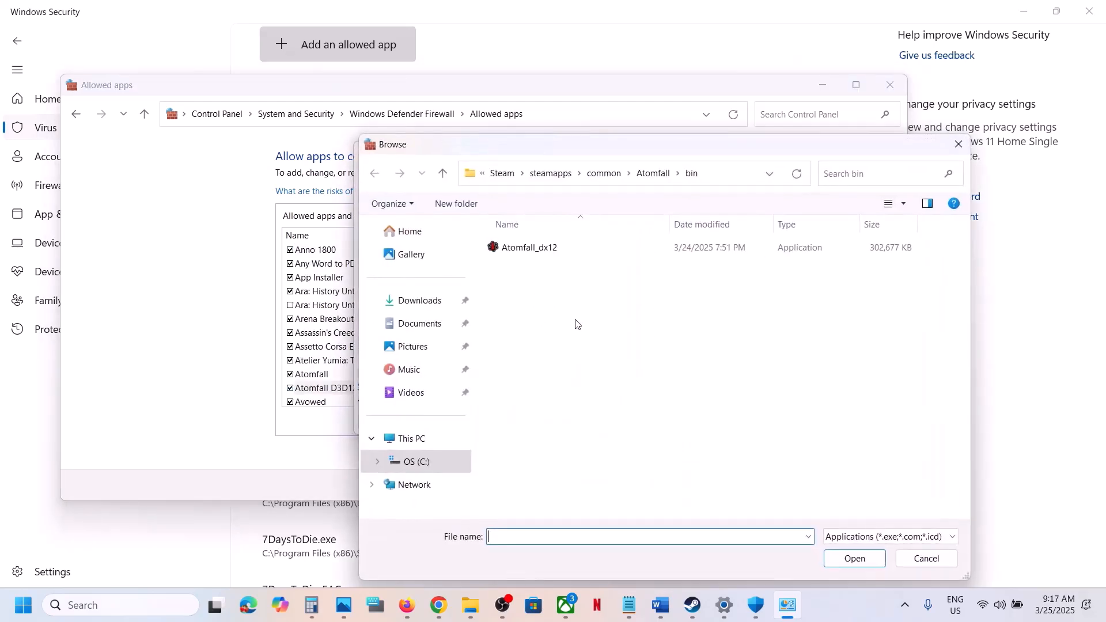
click(442, 174)
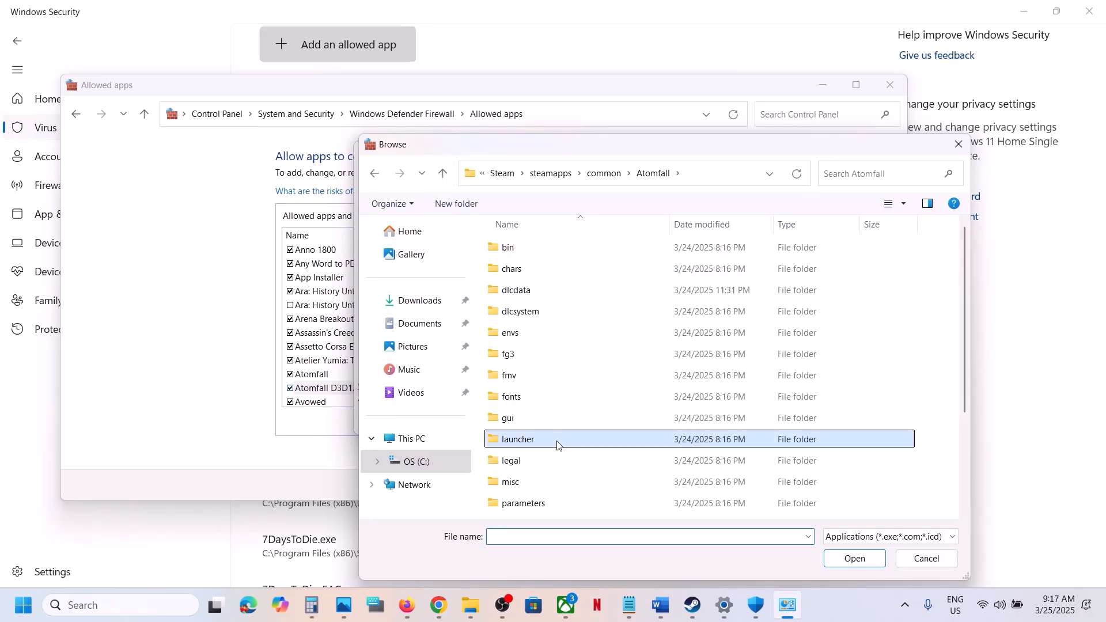
double_click(558, 444)
click(523, 252)
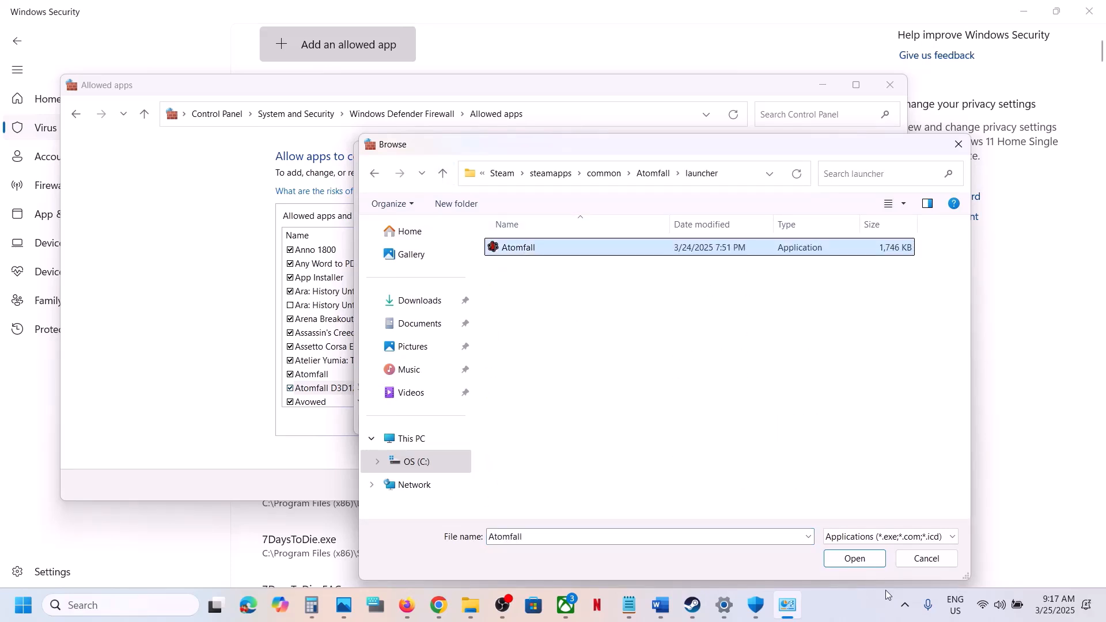
click(855, 559)
click(536, 425)
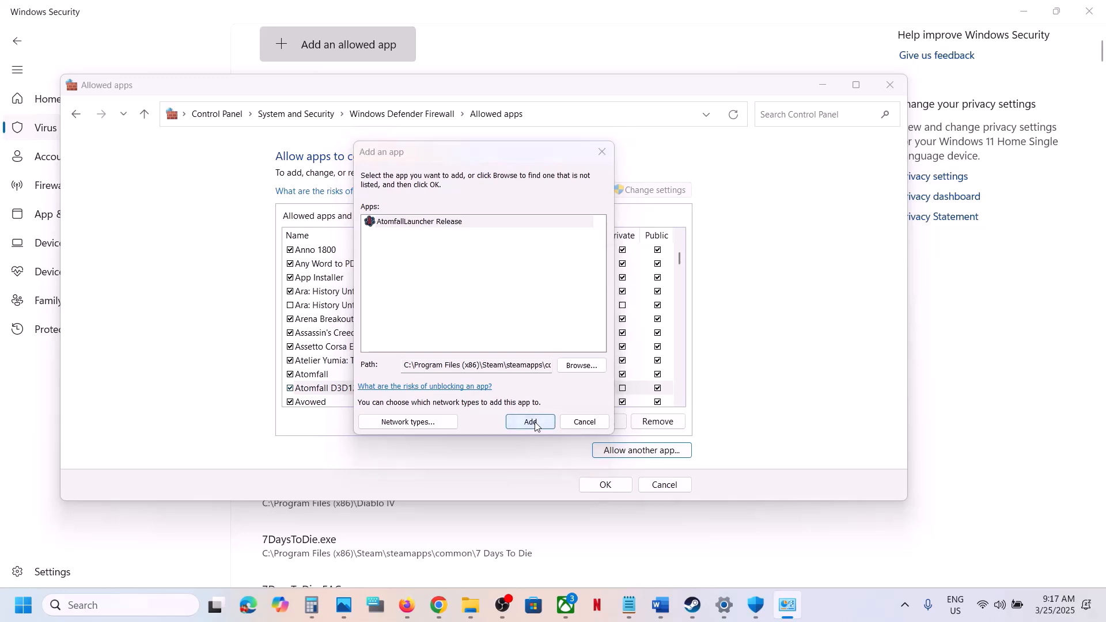
click(669, 357)
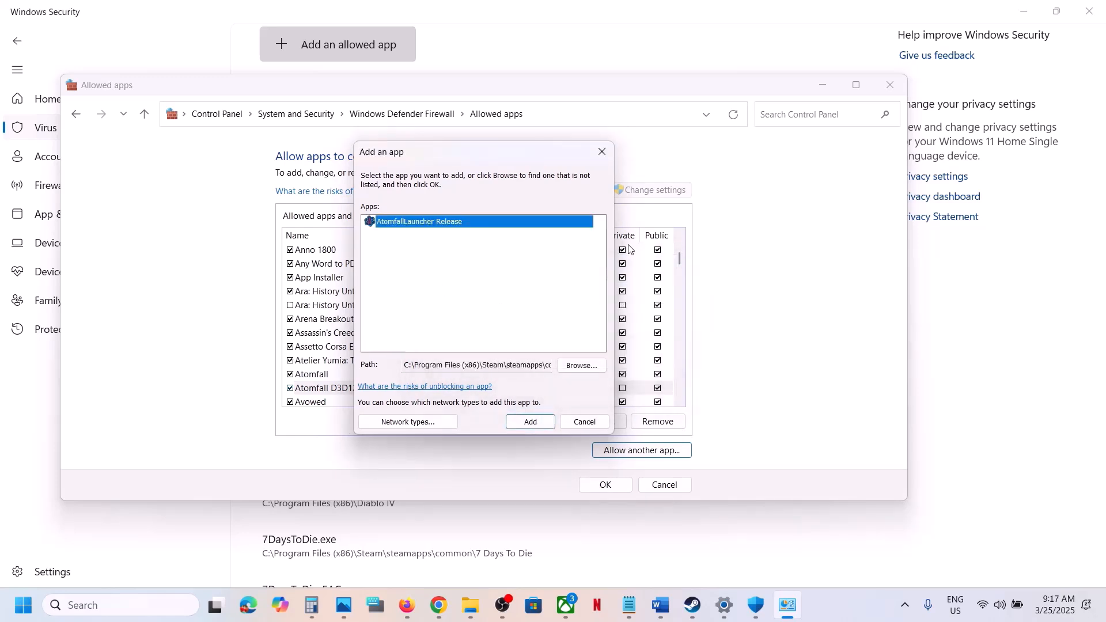
click(610, 158)
- Allow Atomfall D3D12_Retail_Submission_Steam on private networks, save the firewall changes, and close the security and settings windows
click(360, 387)
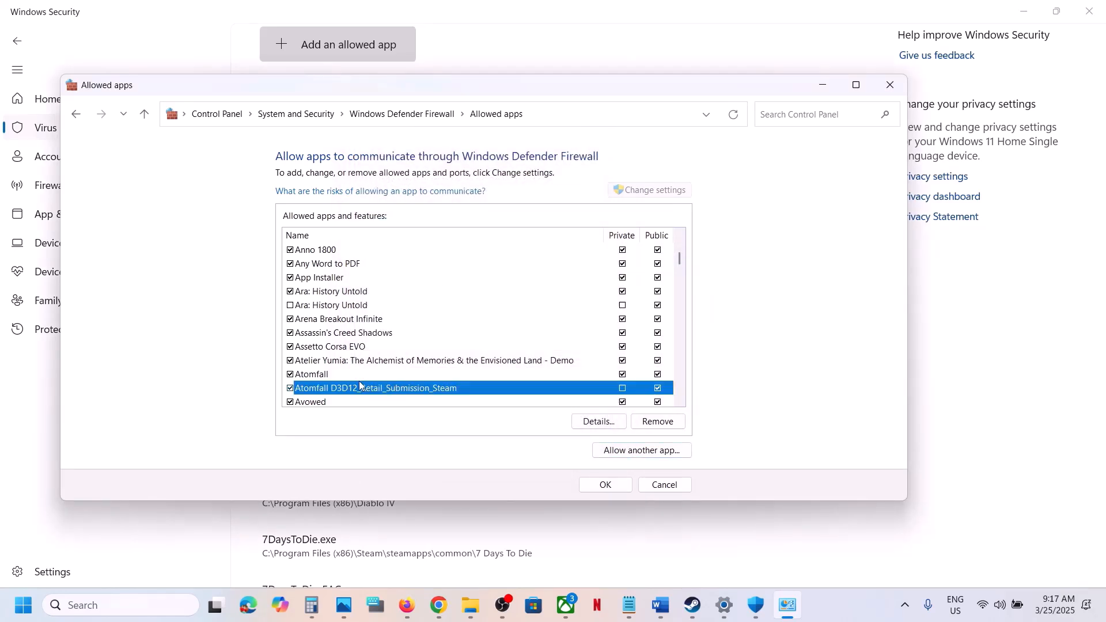
click(327, 377)
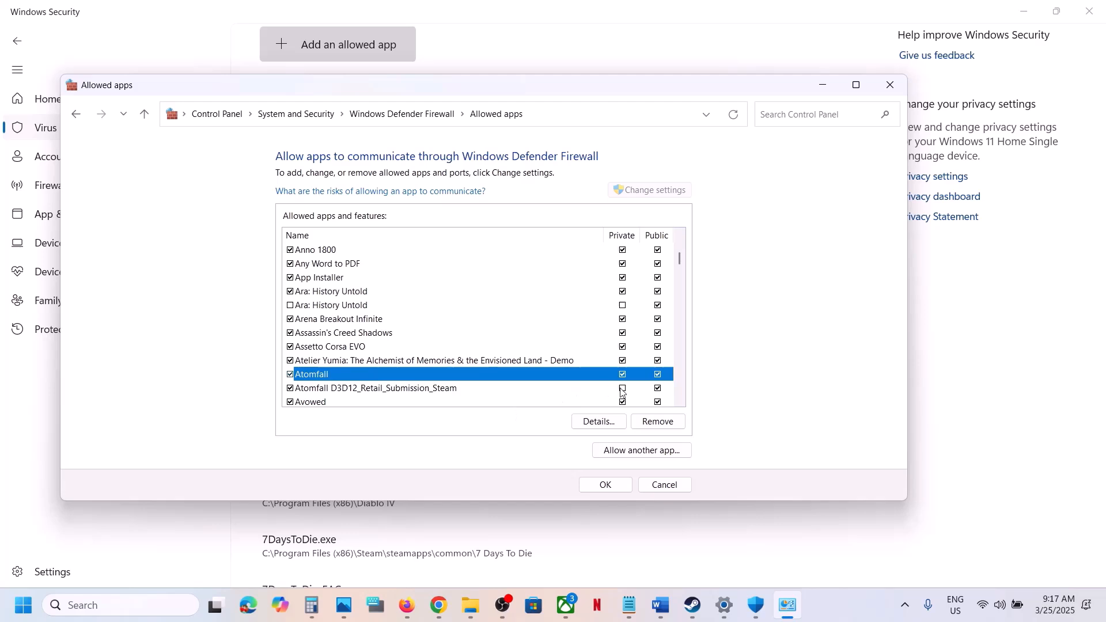
click(623, 389)
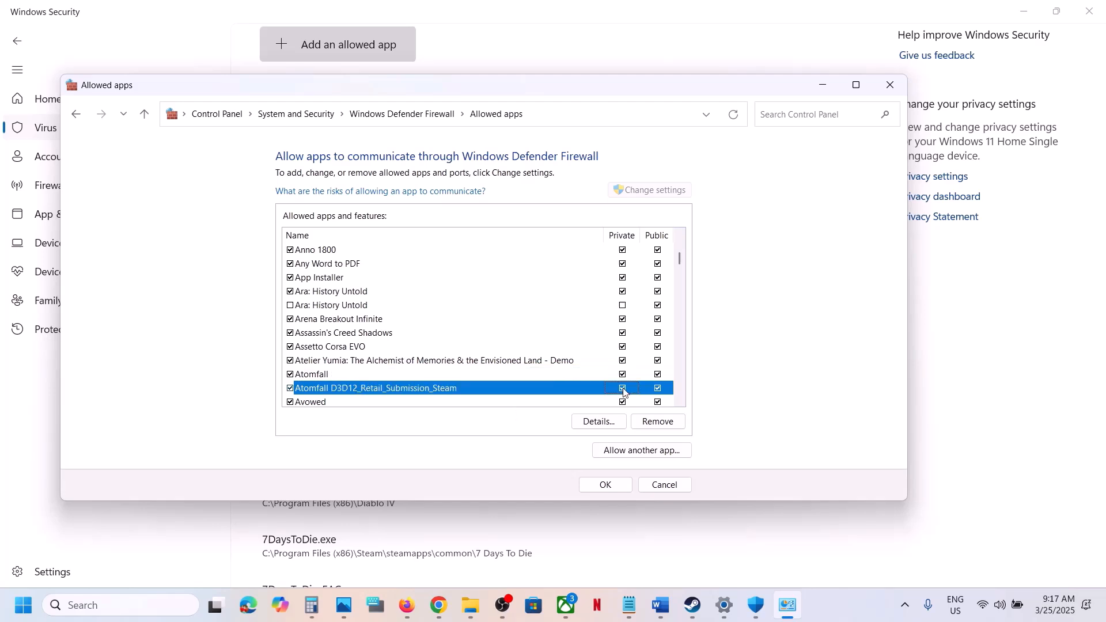
click(602, 485)
click(890, 85)
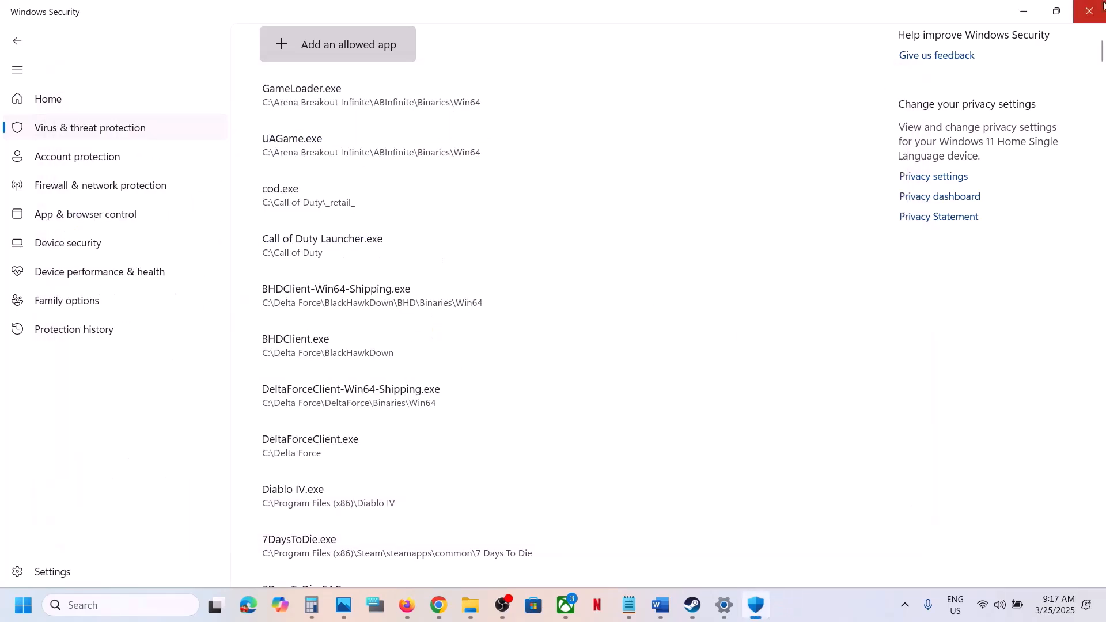
click(1093, 12)
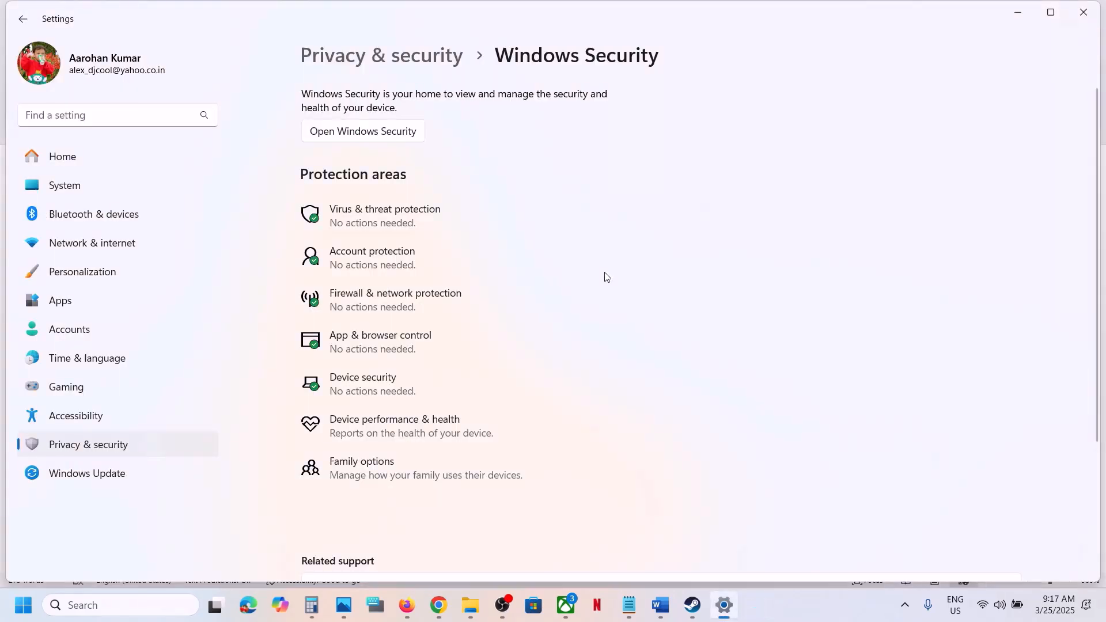
click(1090, 11)
- Review Step 5 in the Word document, highlighting the NVIDIA and AMD links for a clean graphics driver installation
scroll(483, 432, down, 5)
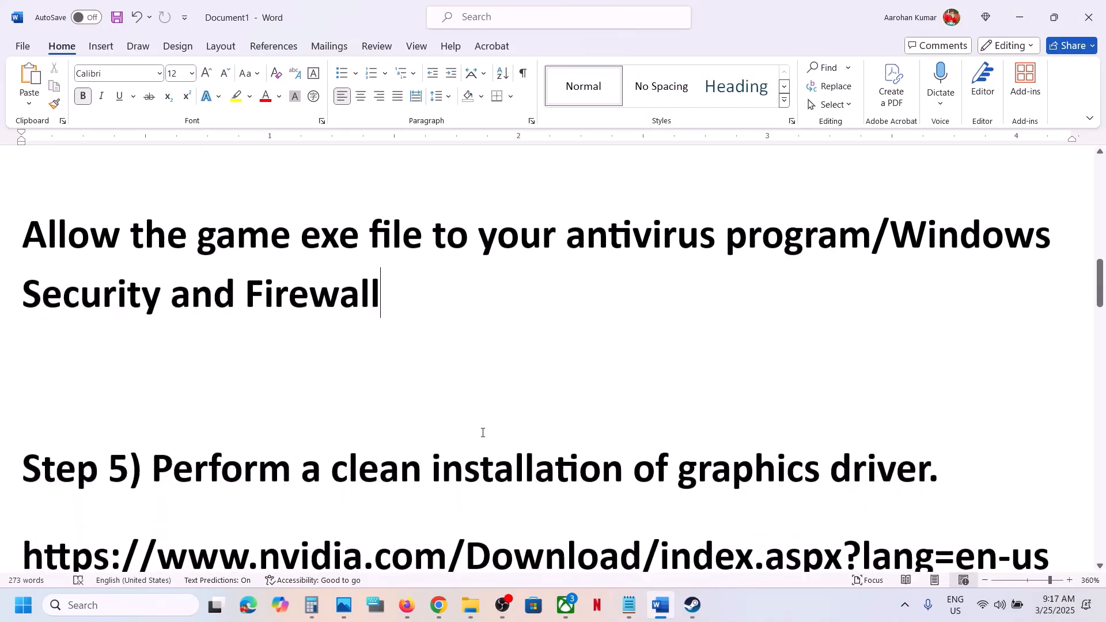
scroll(483, 433, down, 1)
drag(152, 340, 720, 411)
drag(277, 427, 752, 435)
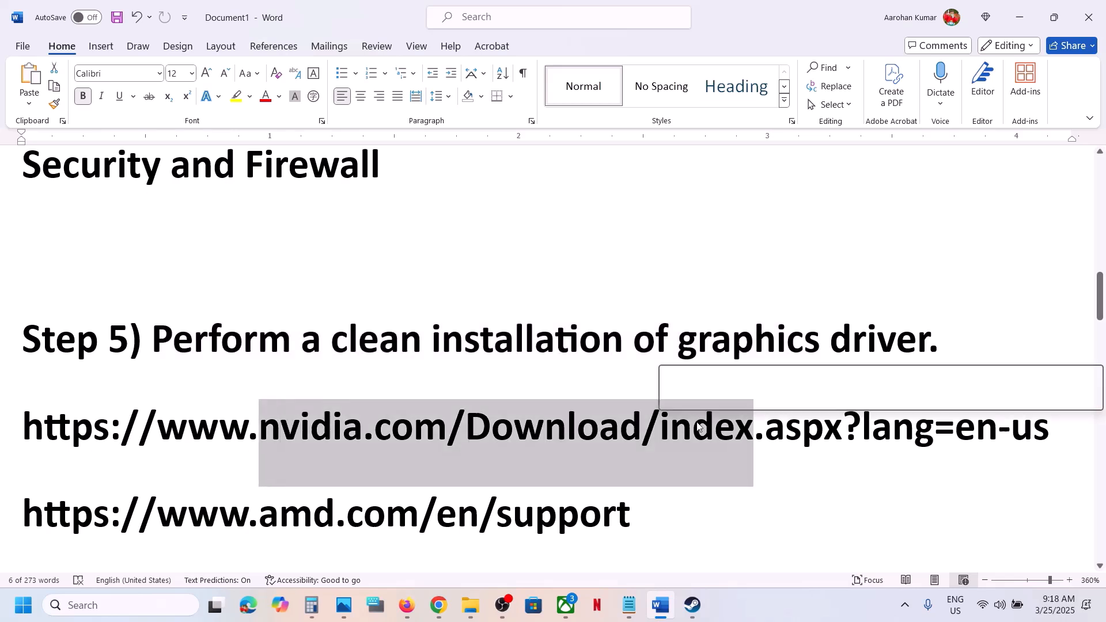
drag(325, 502, 637, 510)
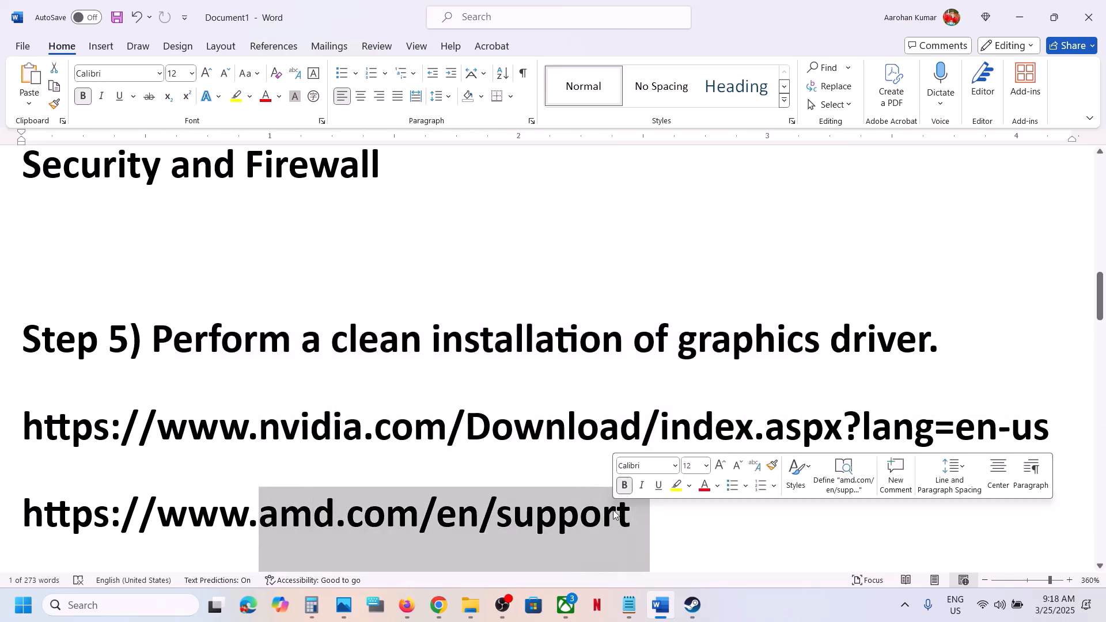
- Switch to Chrome and search NVIDIA's driver page for GeForce RTX 3050 Laptop GPU drivers for Windows 11
click(843, 608)
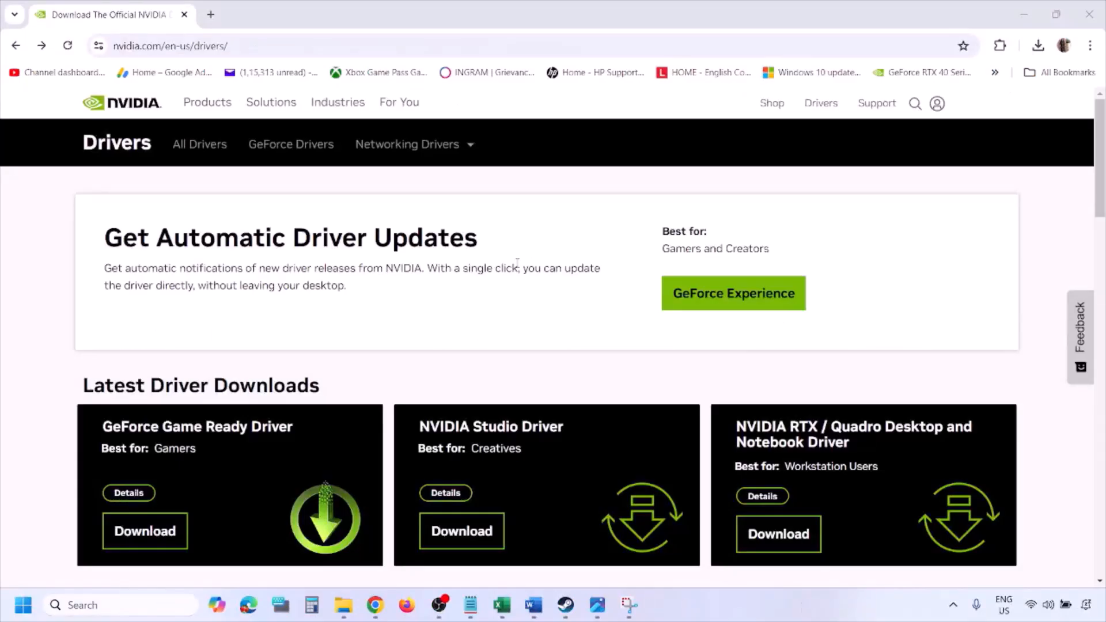
scroll(258, 352, down, 10)
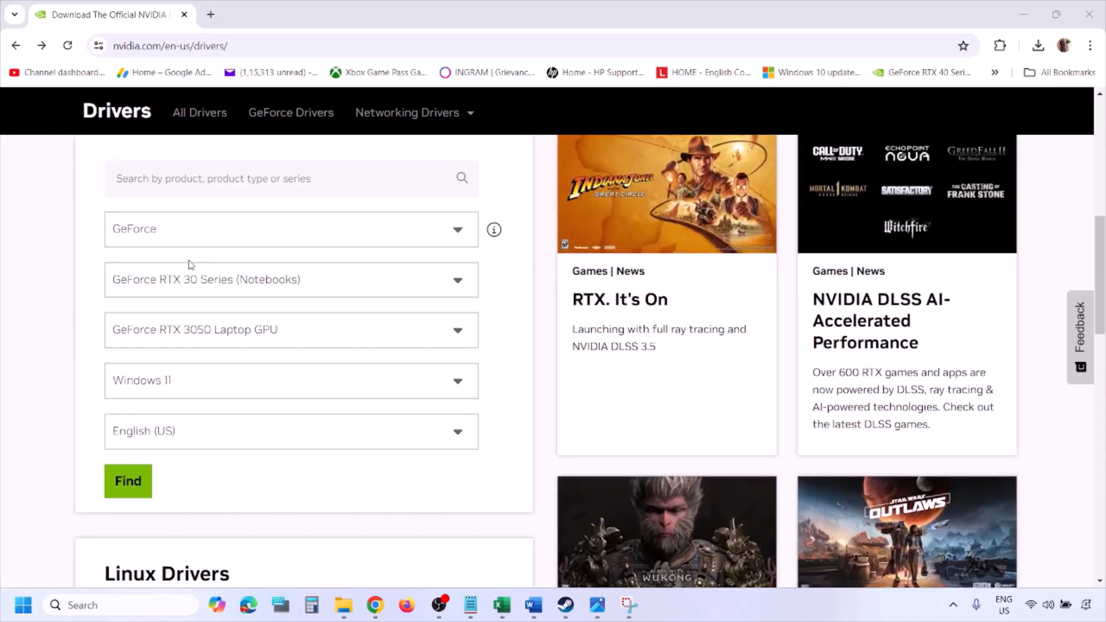
click(183, 385)
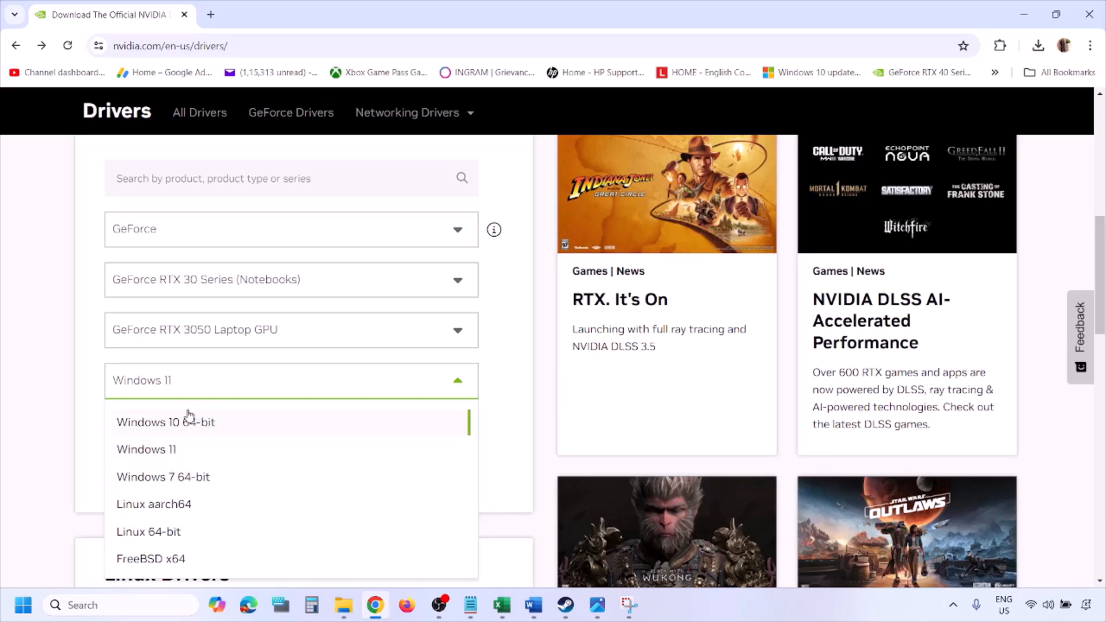
click(161, 452)
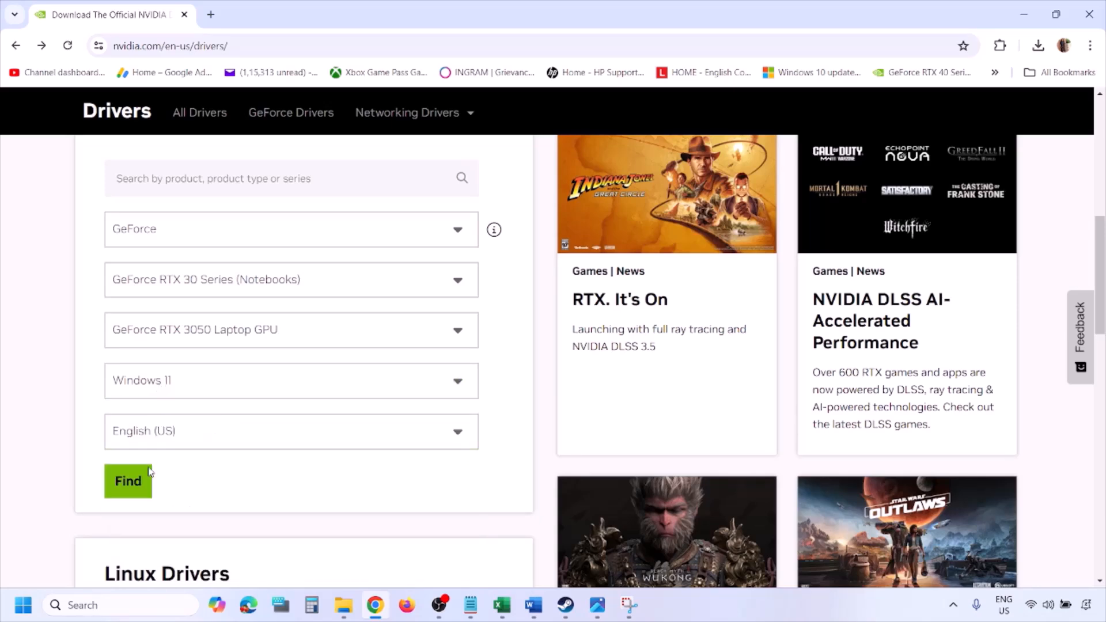
click(128, 481)
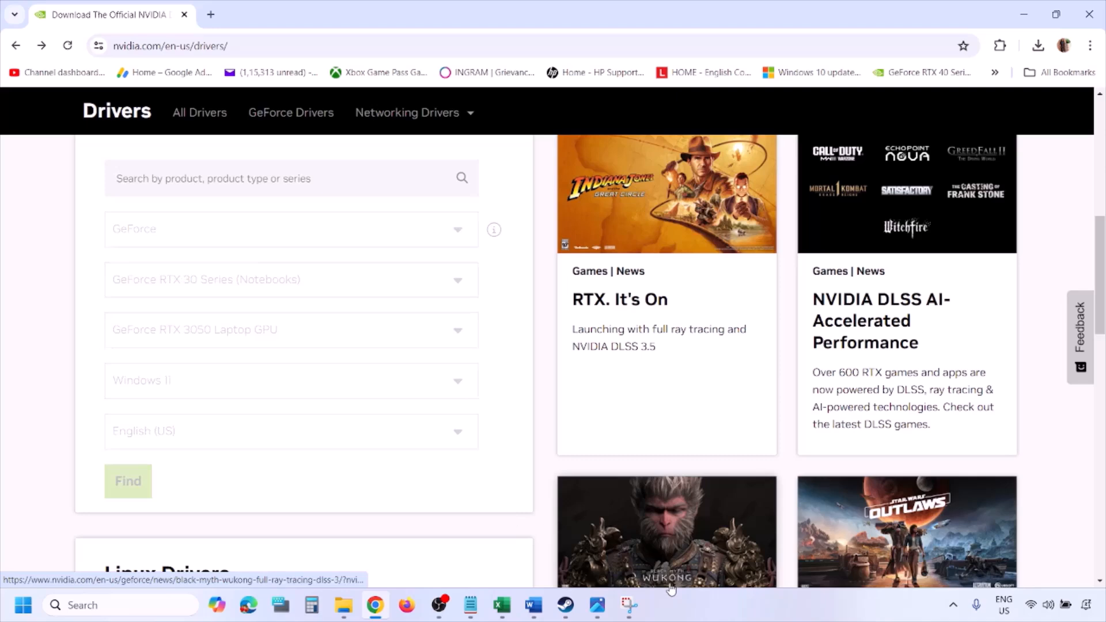
- Switch to Photos and examine the images covering the Game Ready Driver download, custom installation and clean installation option
click(597, 605)
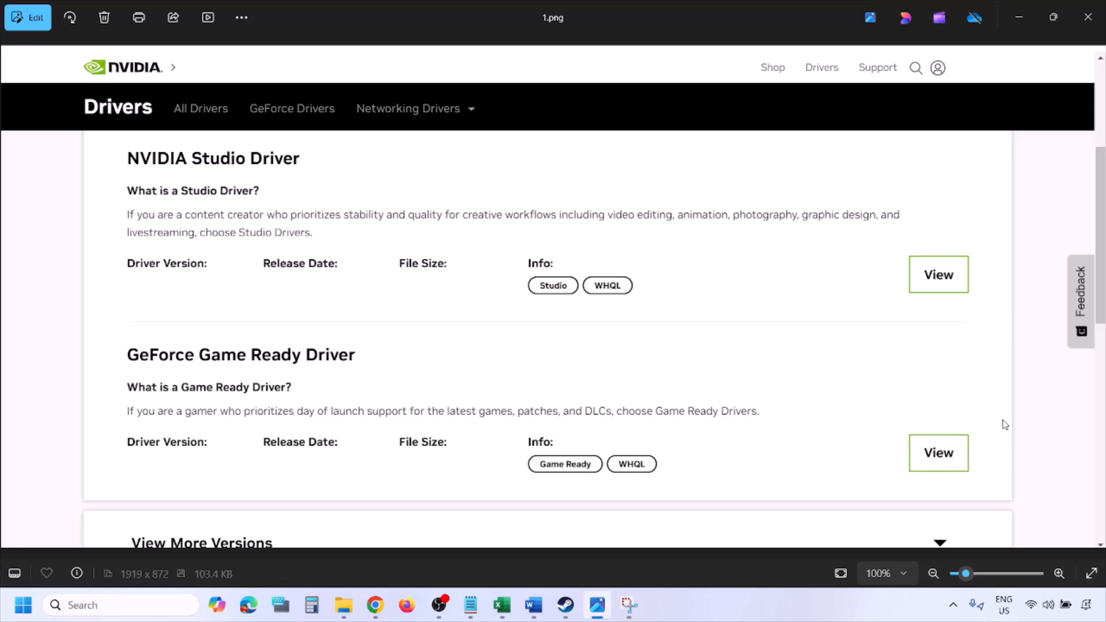
key(Right)
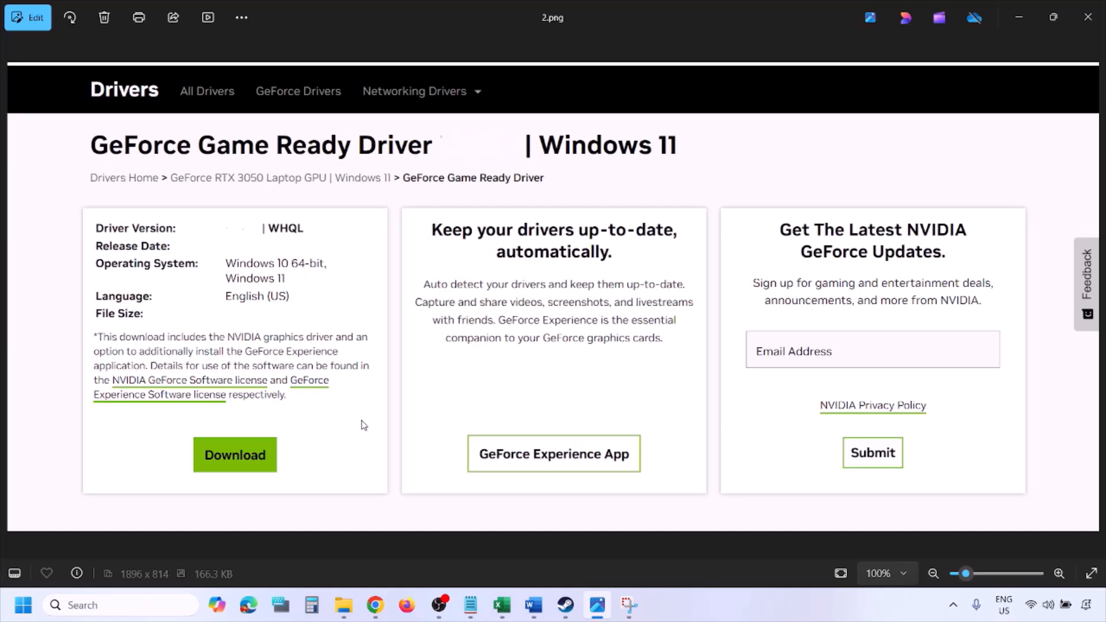
key(Right)
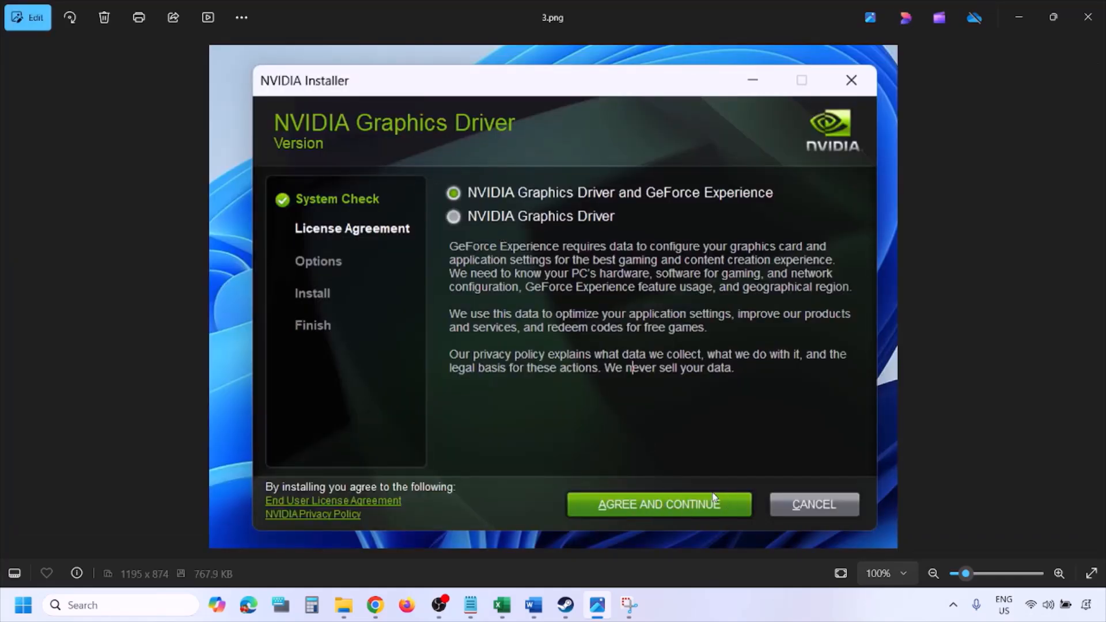
key(Right)
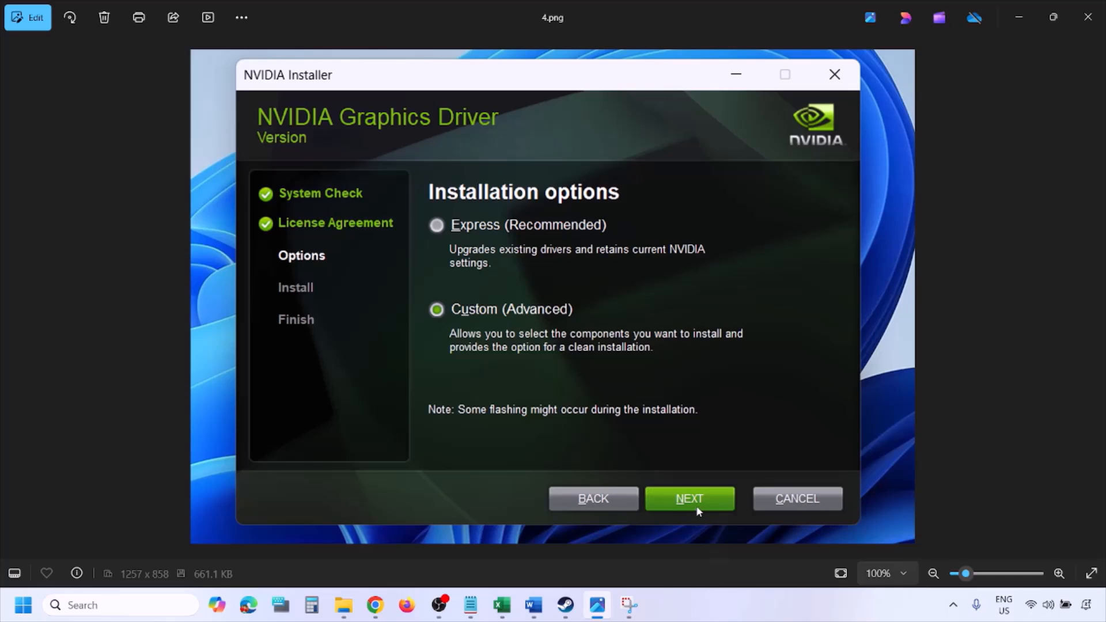
key(Right)
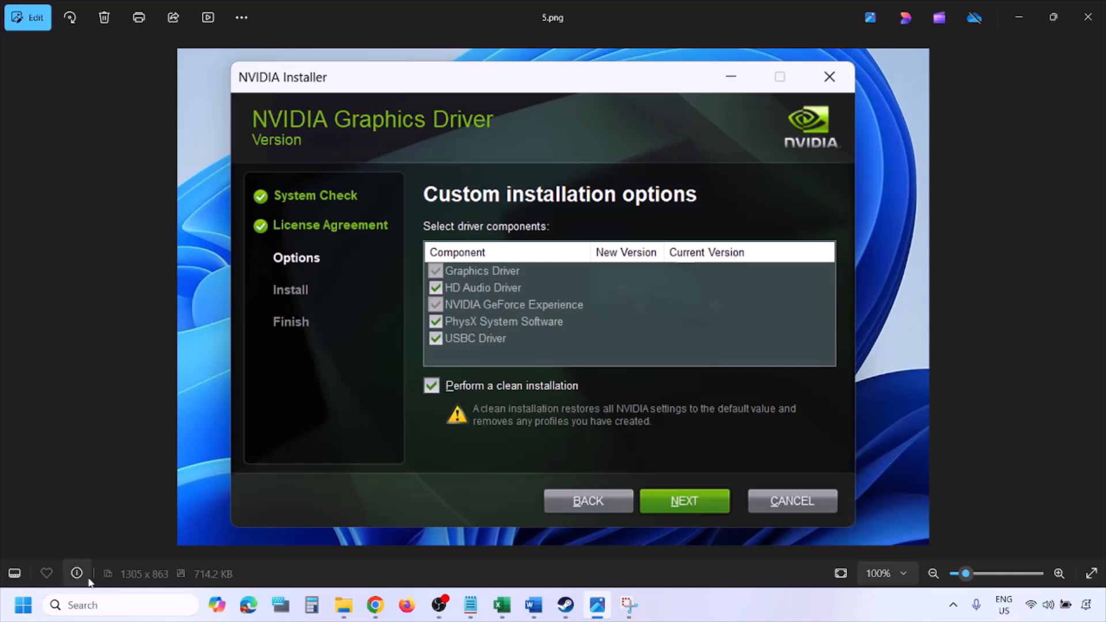
- Restart the computer after the clean graphics driver installation
click(23, 605)
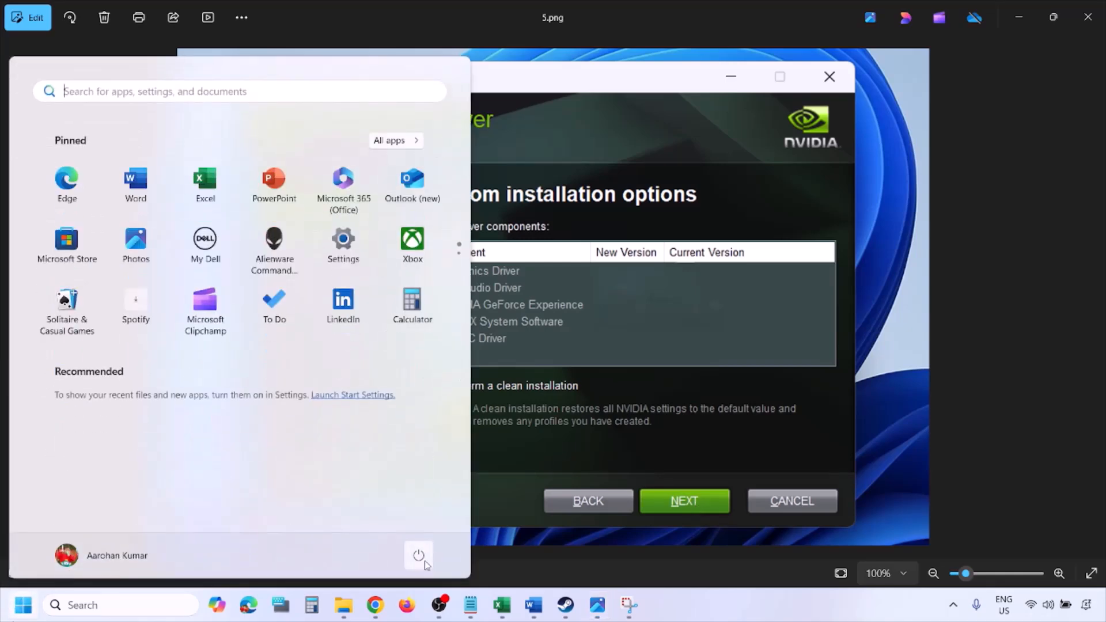
click(419, 555)
click(420, 525)
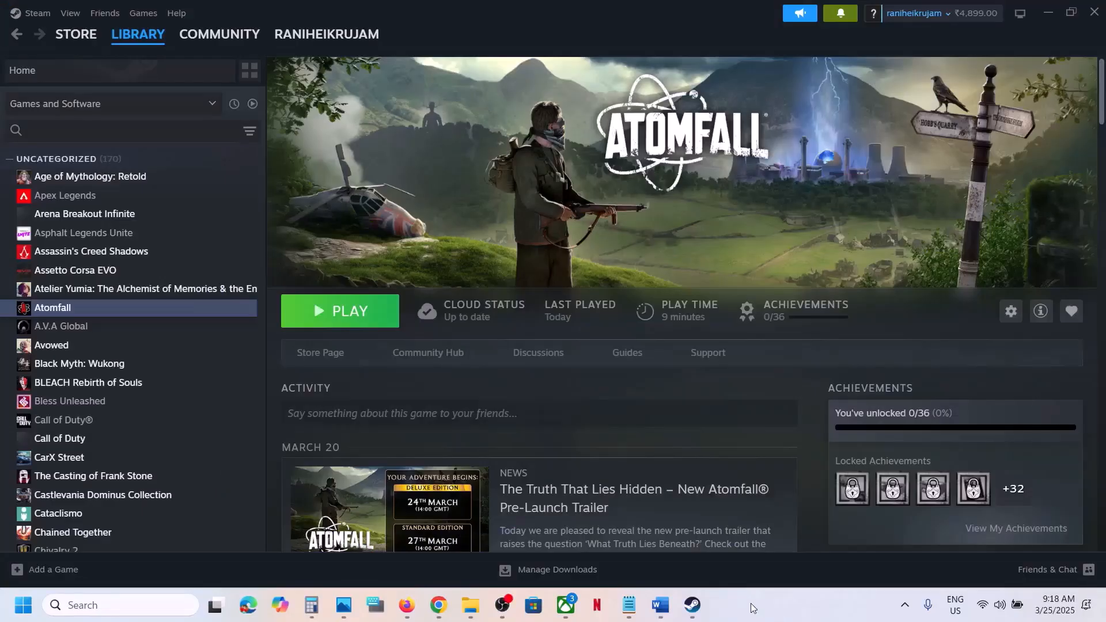
- Switch to the Word document and insert a blank line below Step 6 about running the game on the dedicated graphics card
click(661, 605)
scroll(499, 448, down, 3)
scroll(499, 448, up, 2)
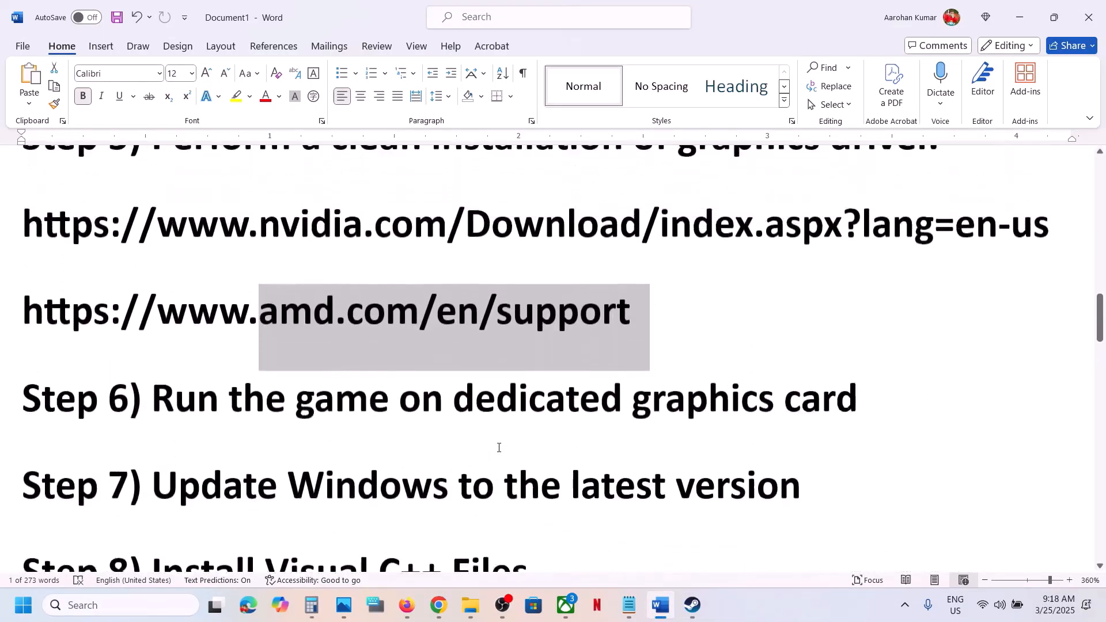
click(874, 413)
key(Return)
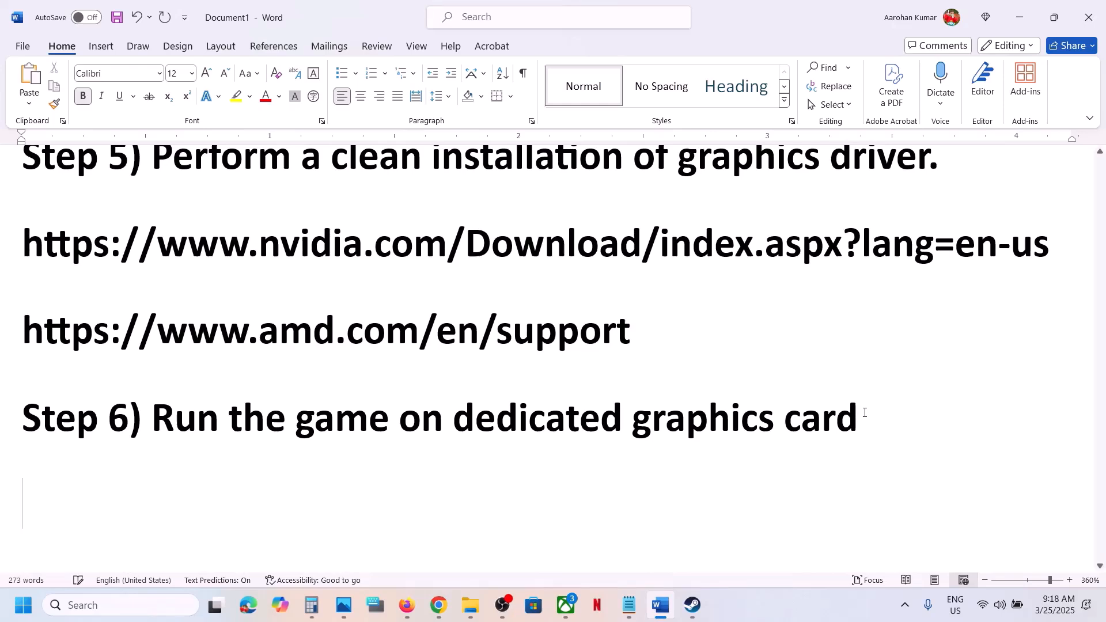
- Copy the word "graphics" from Step 6, search Windows for it, and open Graphics settings
double_click(692, 425)
key(ctrl+c)
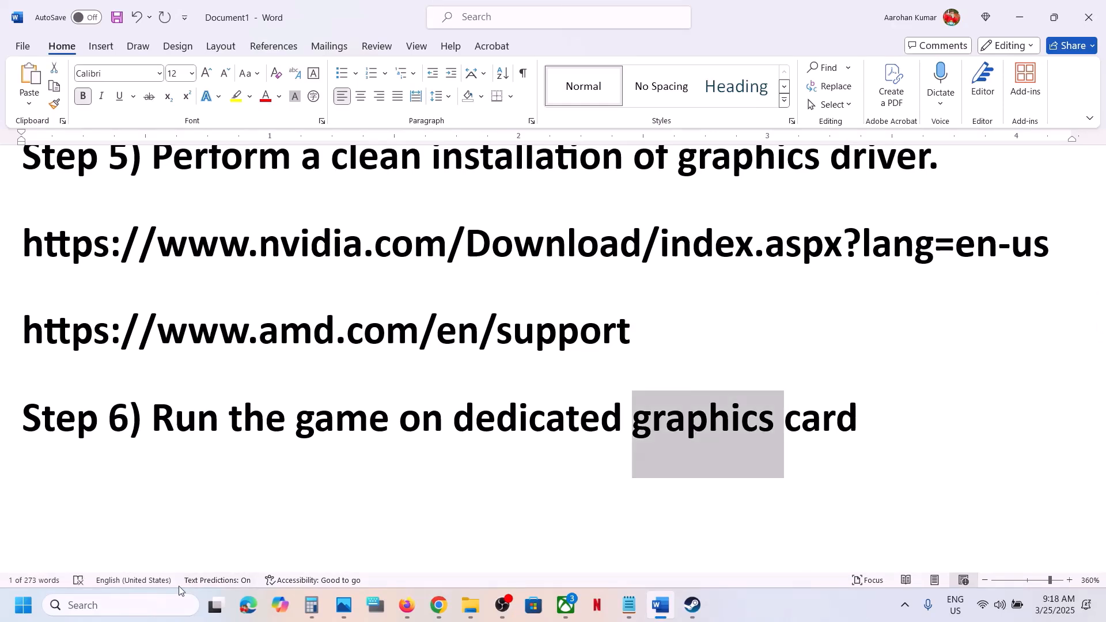
click(159, 605)
key(ctrl+v)
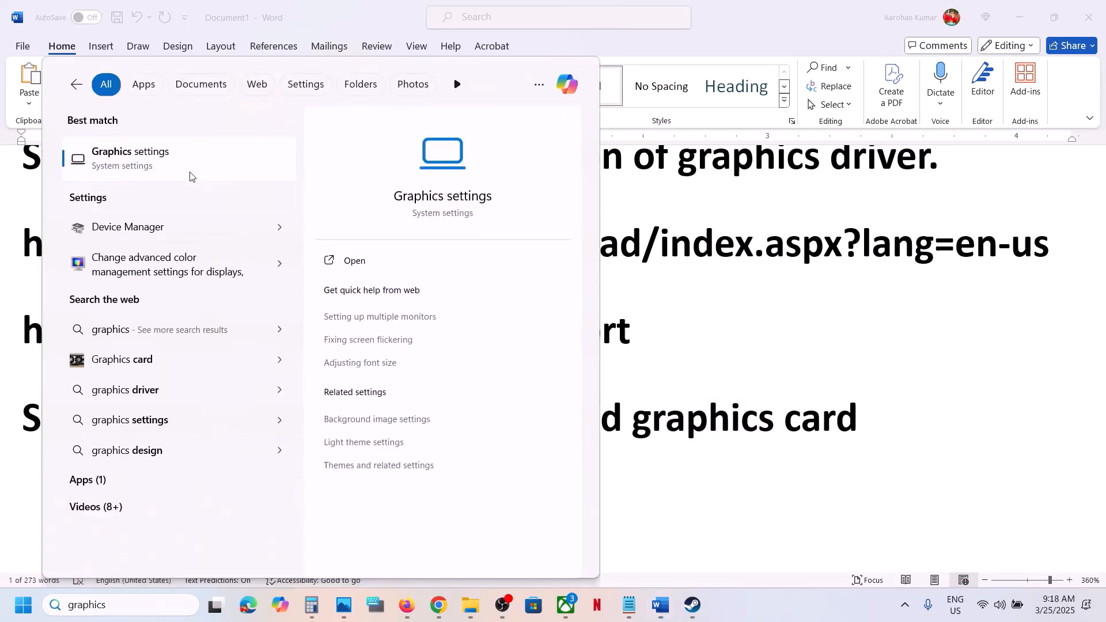
click(190, 173)
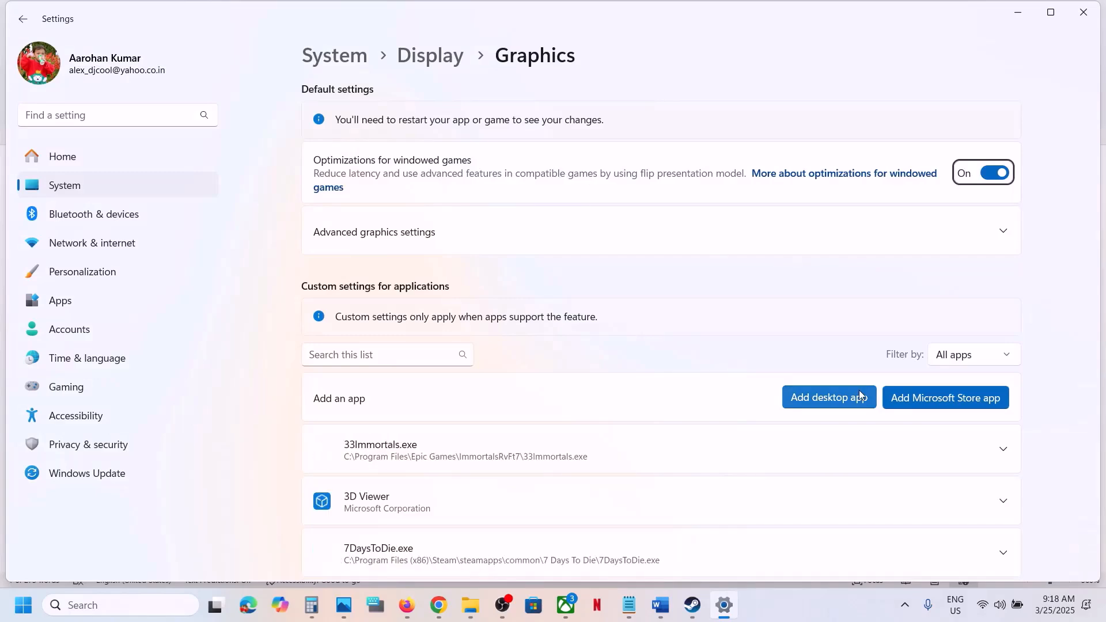
- Add Atomfall_dx12 from Atomfall's bin folder as a desktop app in the custom graphics settings
click(858, 396)
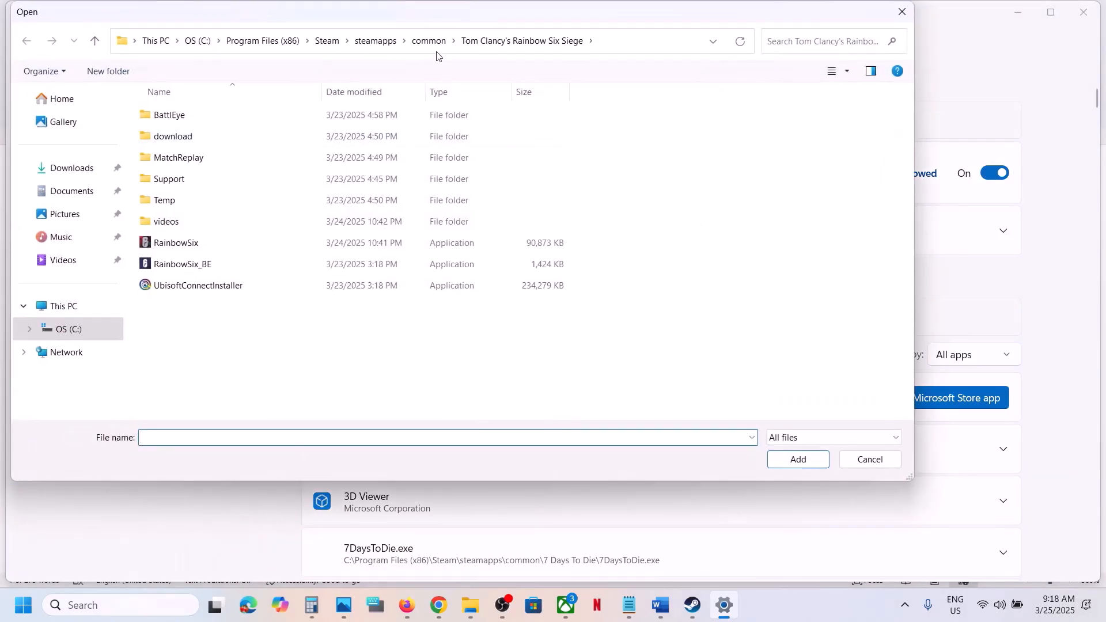
double_click(174, 115)
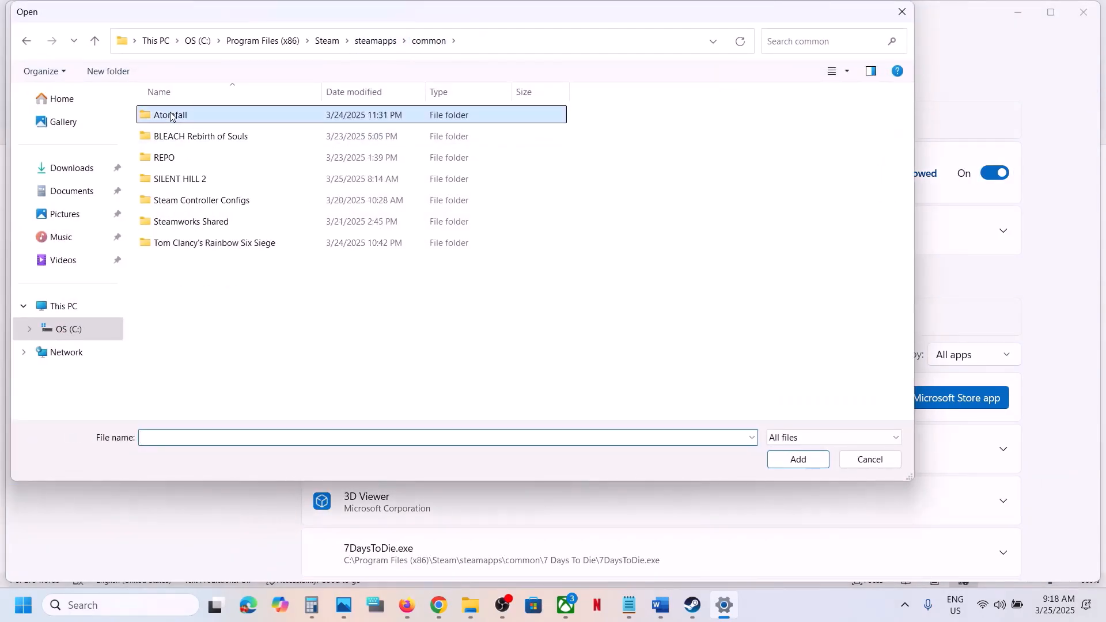
click(174, 118)
double_click(174, 118)
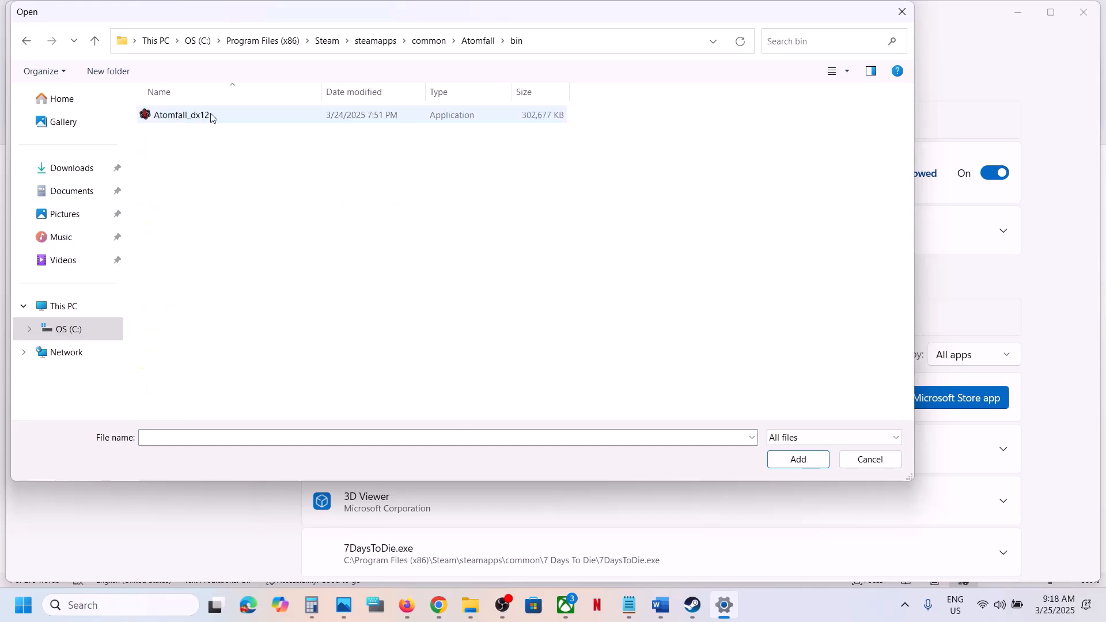
click(216, 118)
click(779, 455)
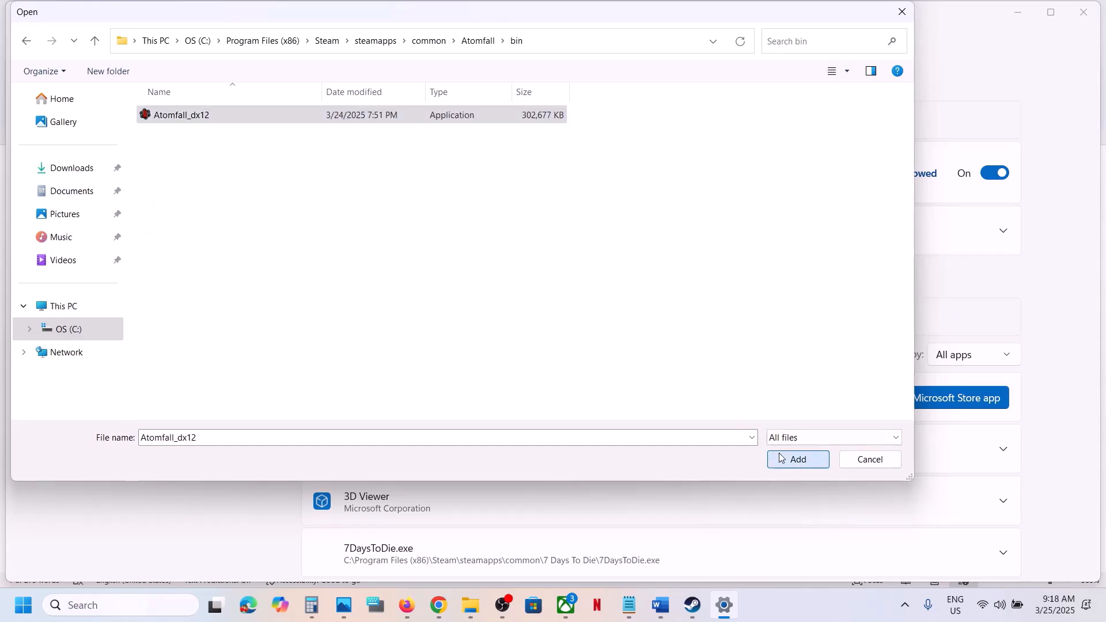
- Set the GPU preference of Atomfall_dx12.exe to High Performance (NVIDIA GeForce RTX 3050 Laptop GPU)
scroll(628, 342, down, 10)
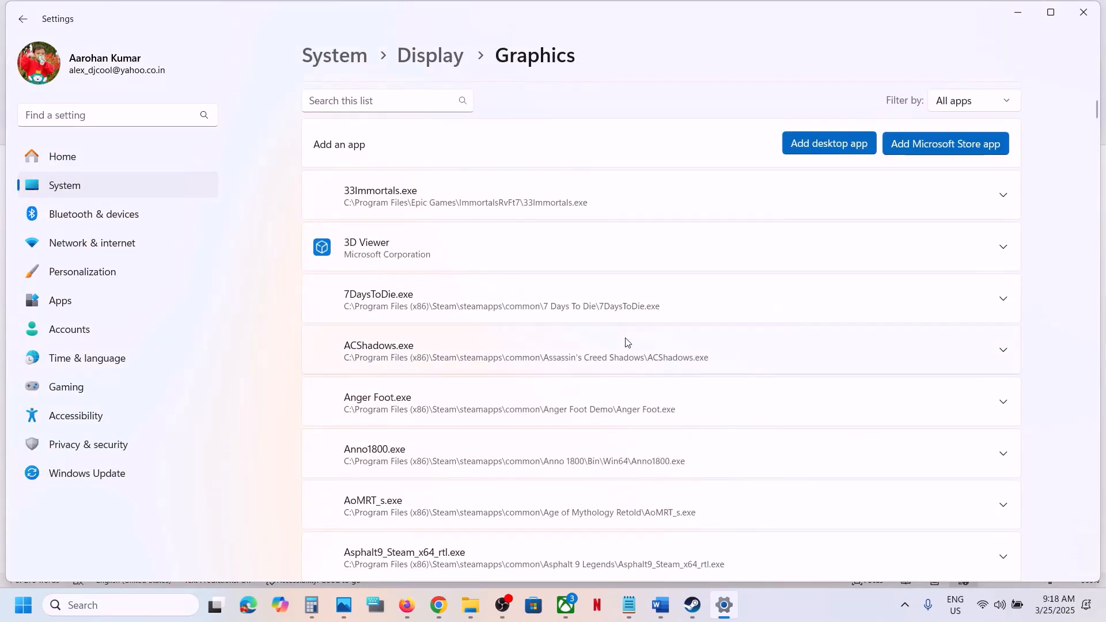
click(469, 324)
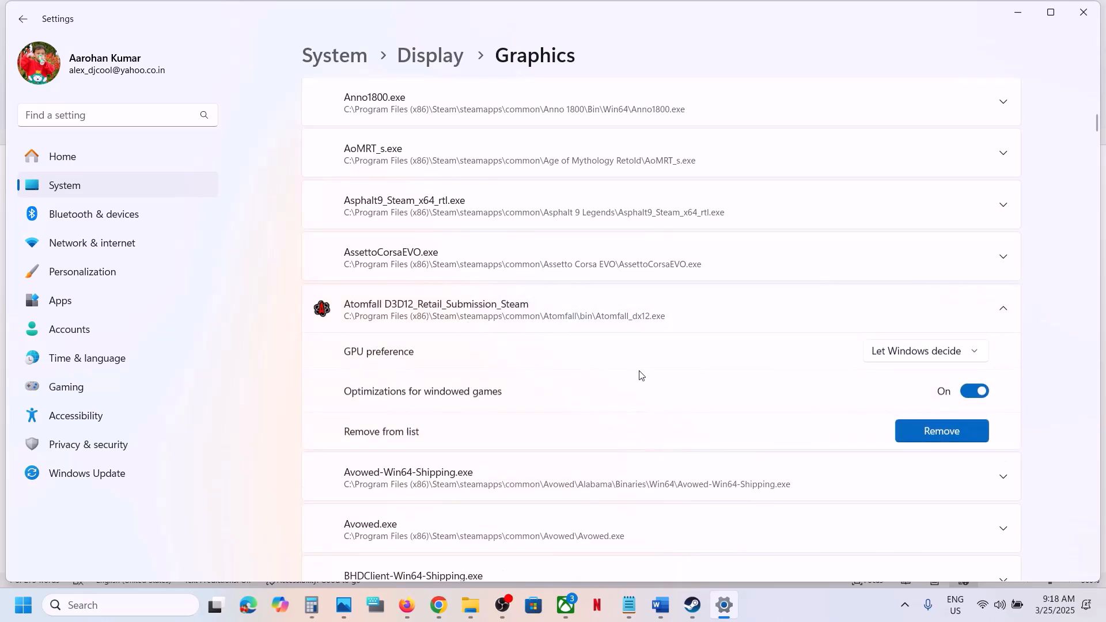
scroll(637, 376, down, 1)
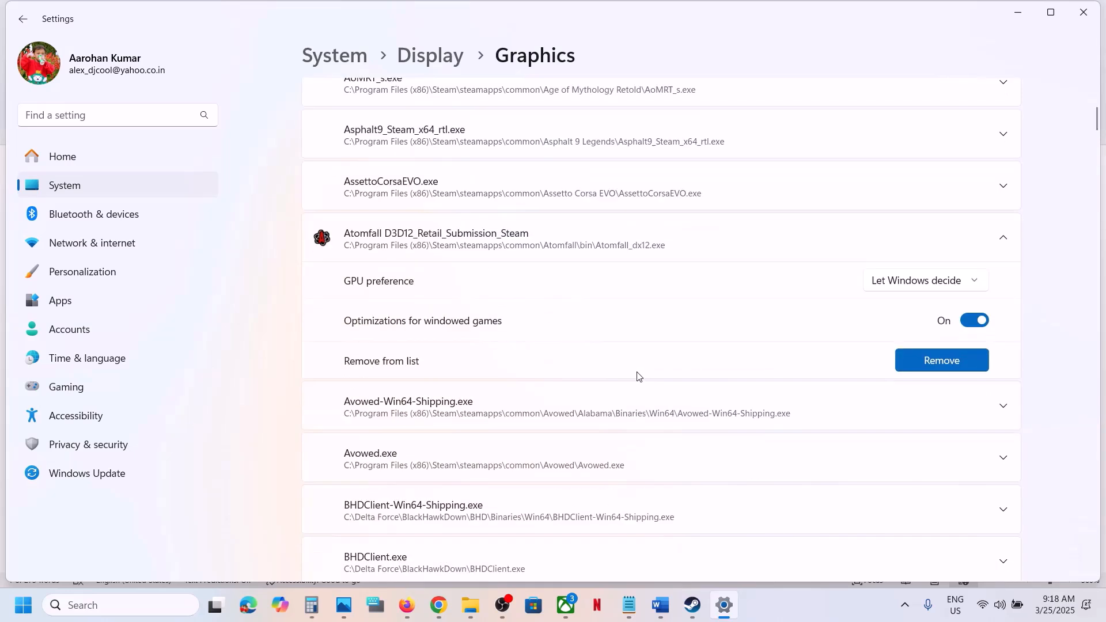
click(926, 281)
click(887, 334)
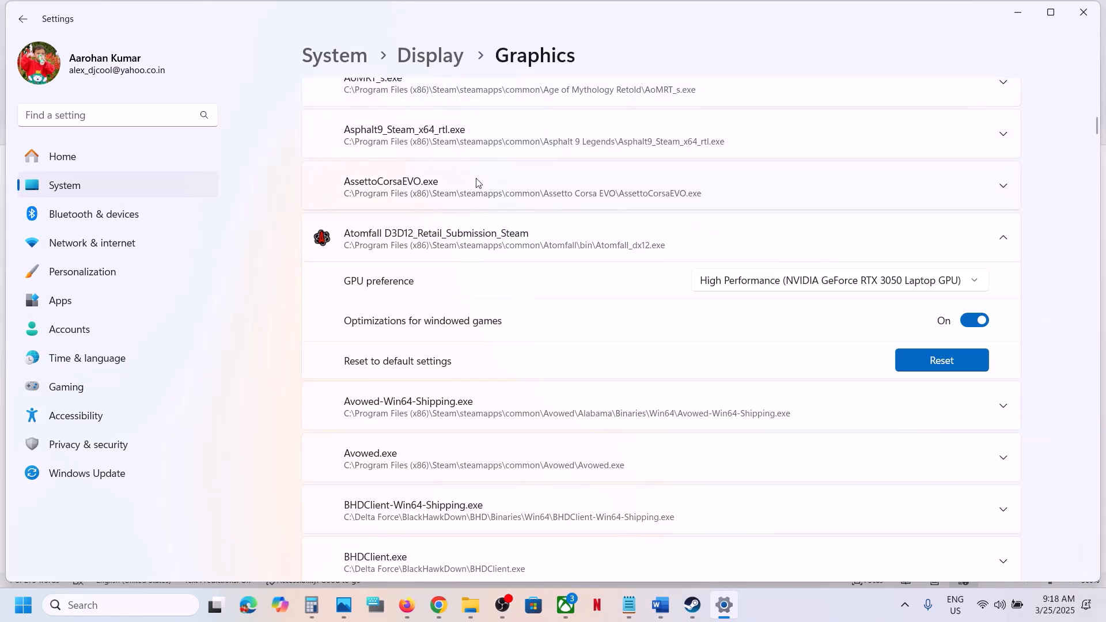
- Add the Atomfall application from the game's launcher folder as a desktop app in the custom graphics settings
scroll(543, 273, up, 10)
click(815, 399)
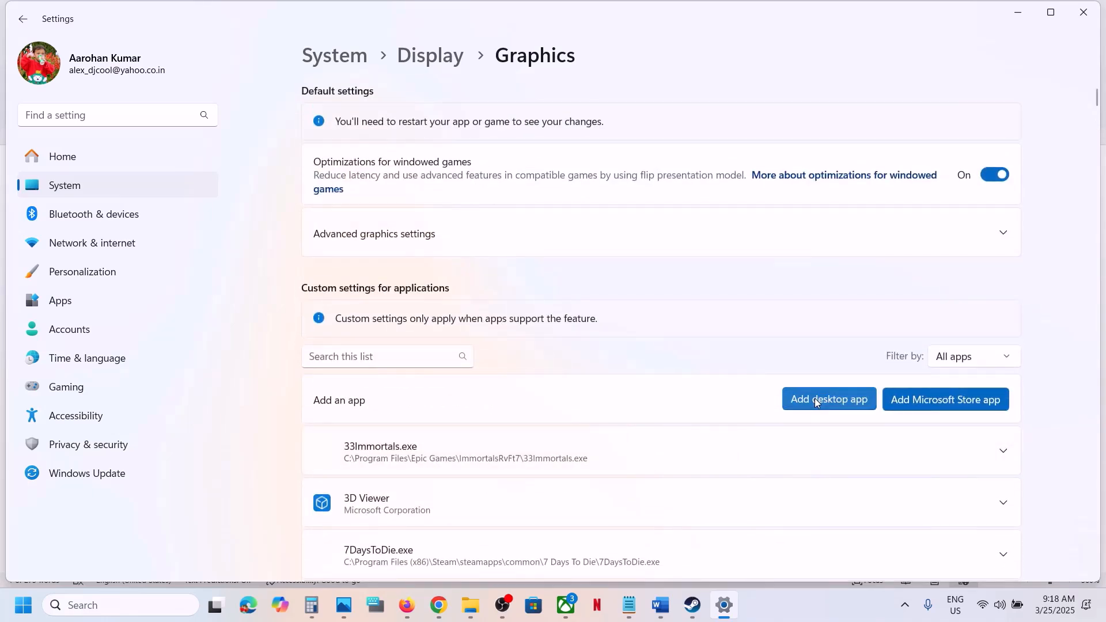
click(95, 41)
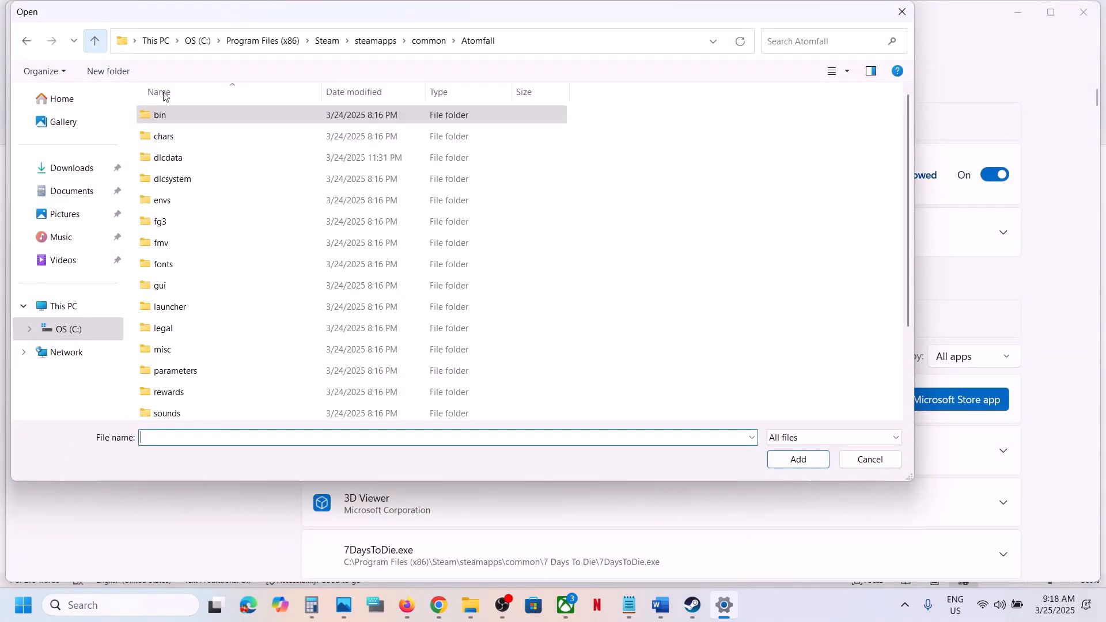
click(200, 303)
double_click(201, 303)
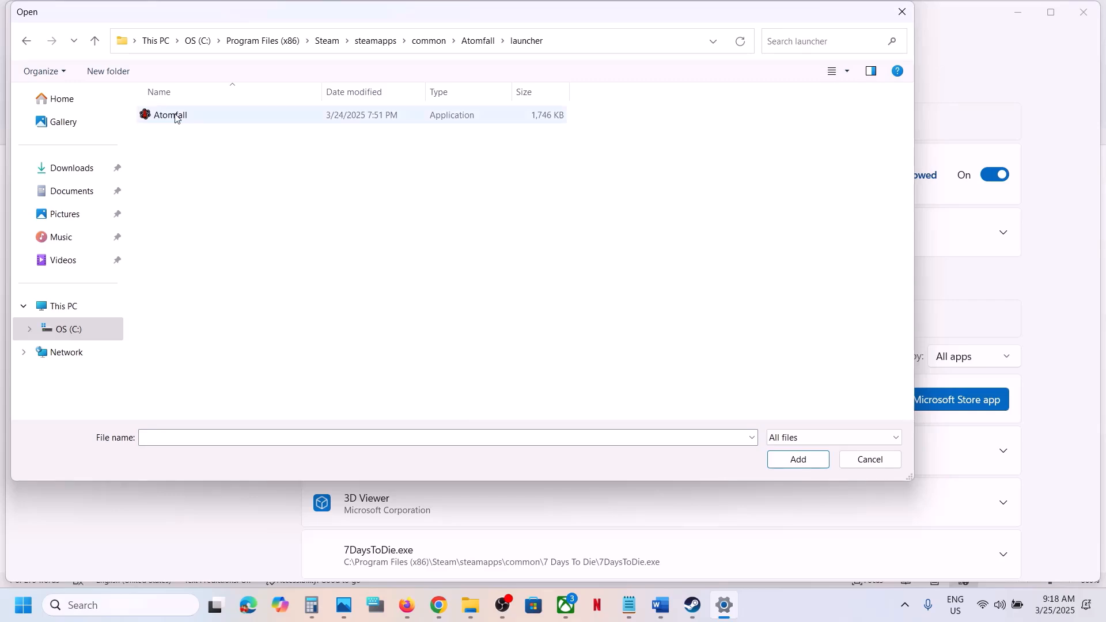
click(176, 115)
click(790, 459)
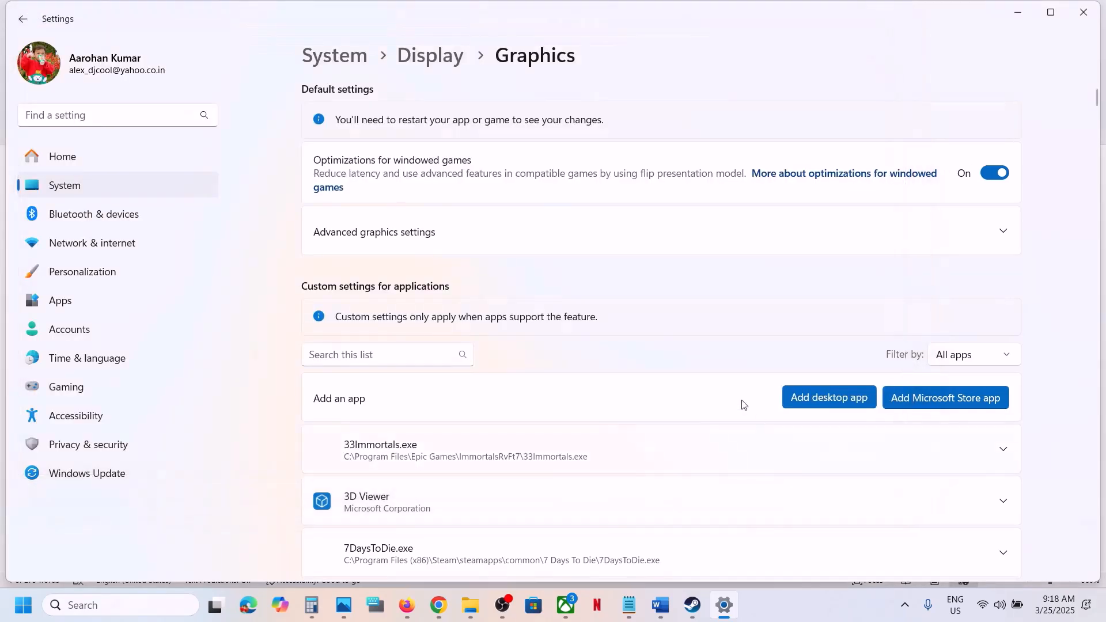
- Set the AtomfallLauncher Release GPU preference to High Performance (NVIDIA GeForce RTX 3050 Laptop GPU) and close Settings
scroll(543, 344, down, 5)
scroll(543, 344, down, 7)
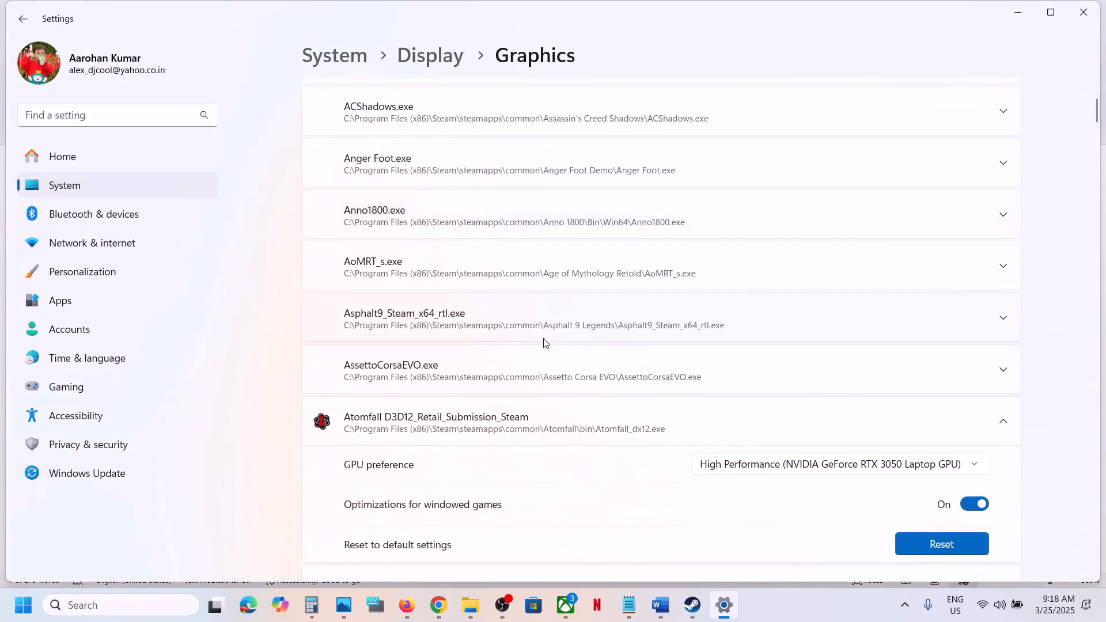
click(537, 381)
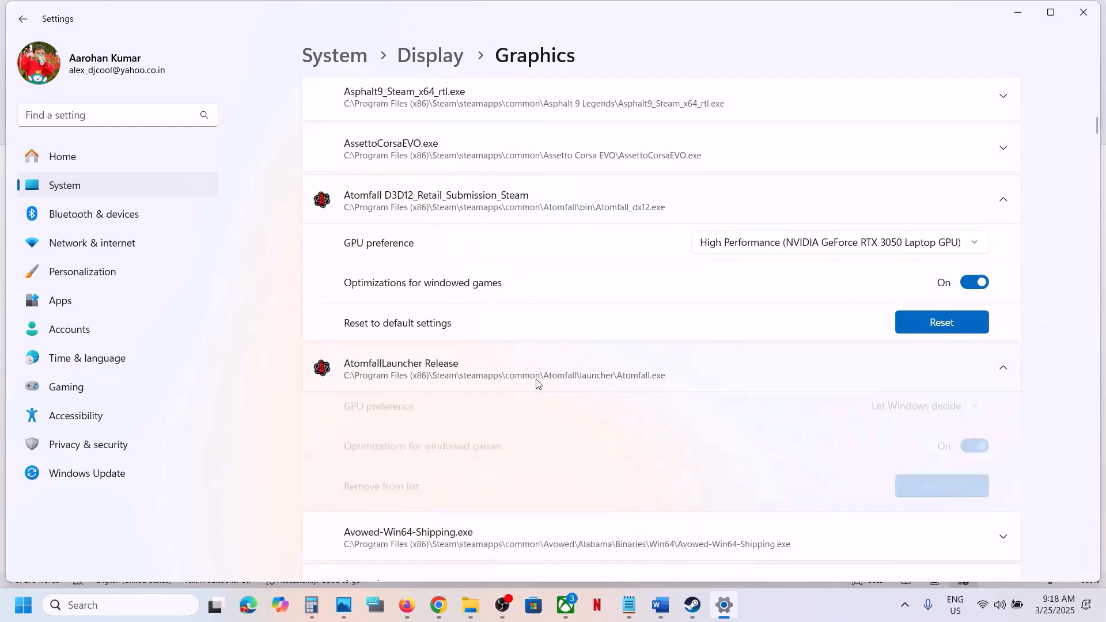
click(929, 408)
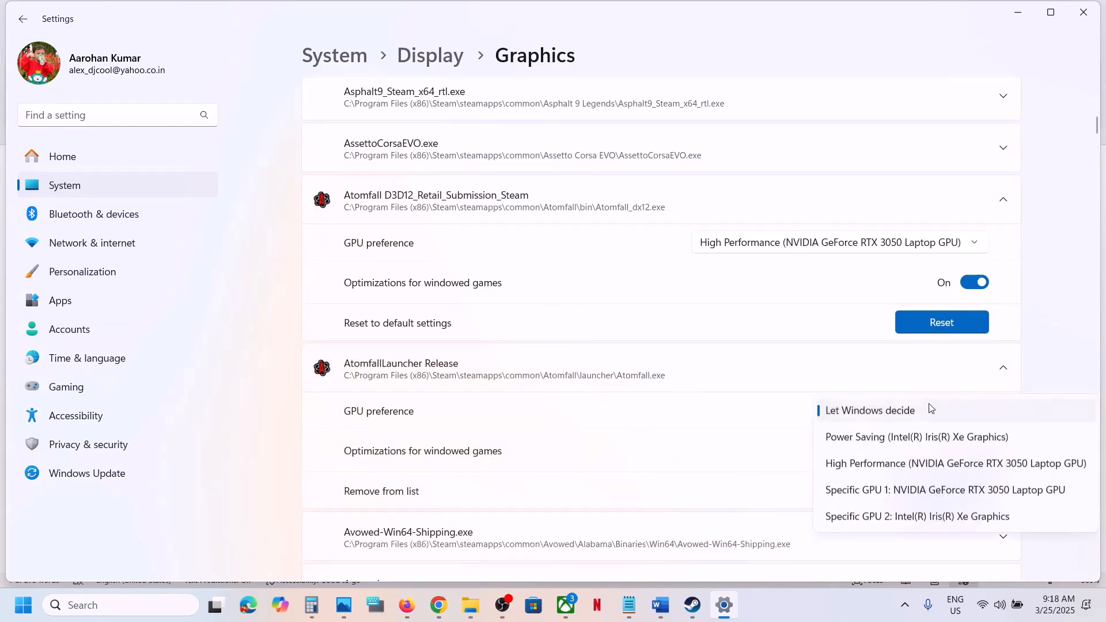
click(908, 465)
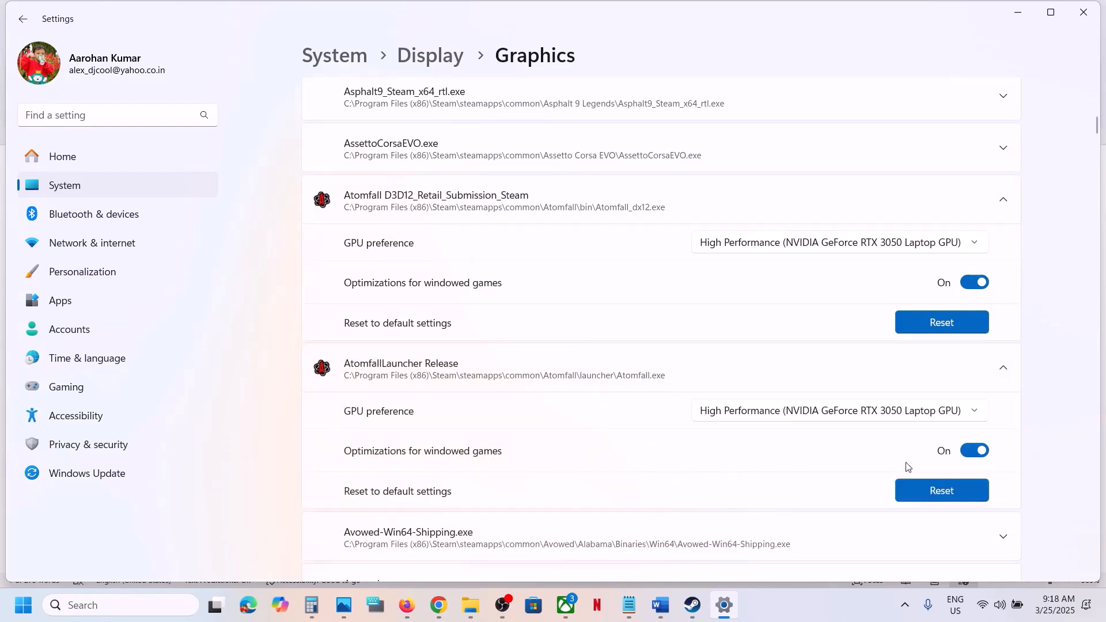
click(1083, 12)
- Review Steps 5 to 7 in the Word document and highlight the Step 7 text about updating Windows to the latest version
scroll(567, 332, down, 2)
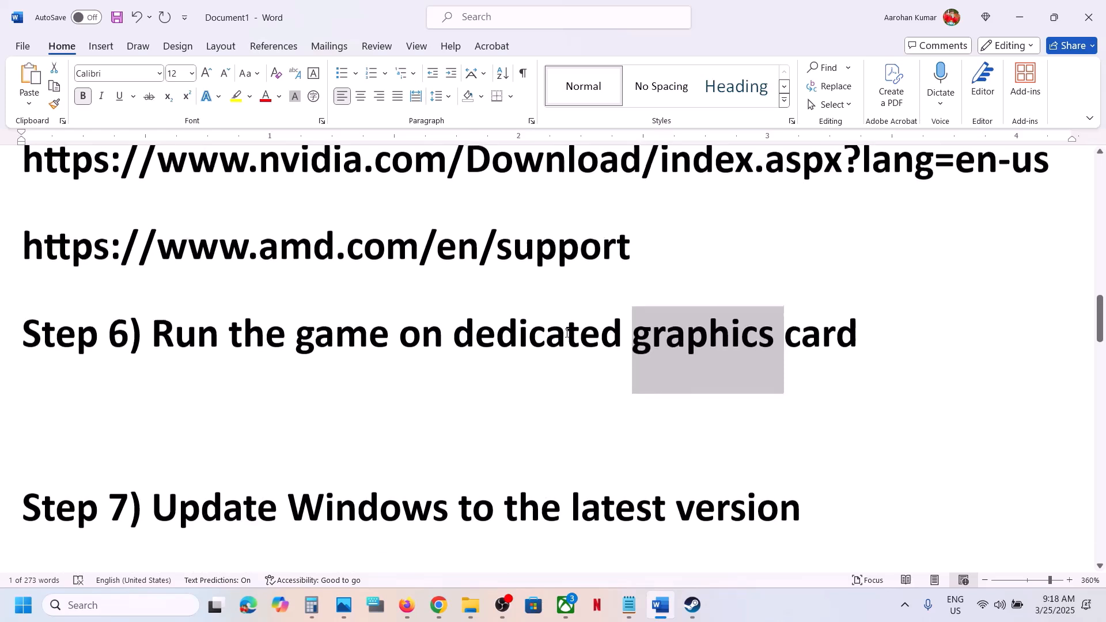
scroll(565, 331, up, 3)
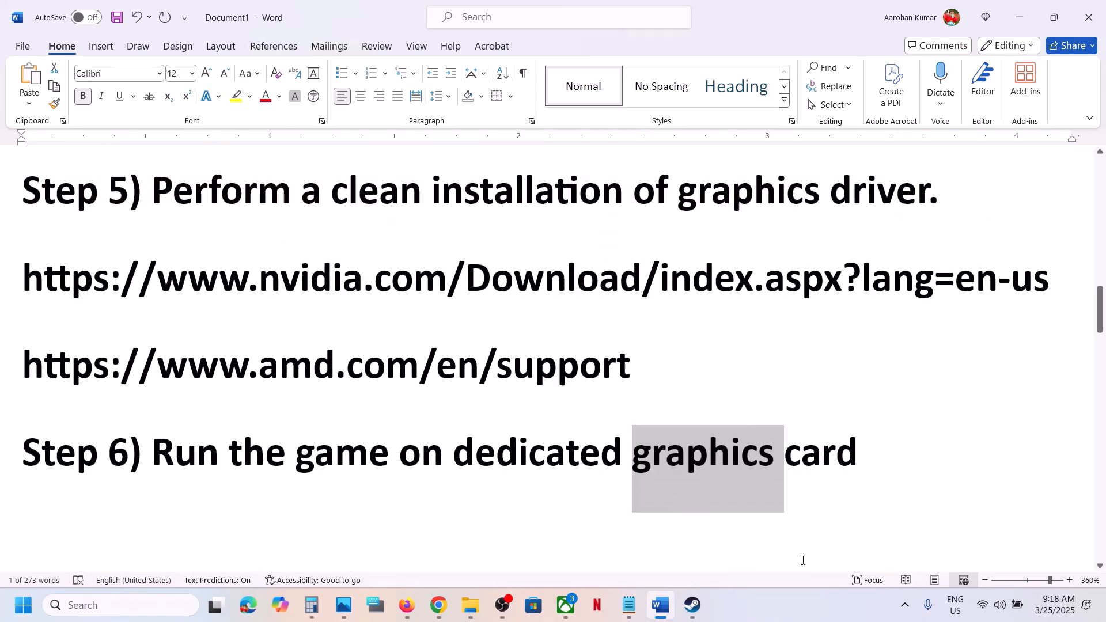
click(791, 609)
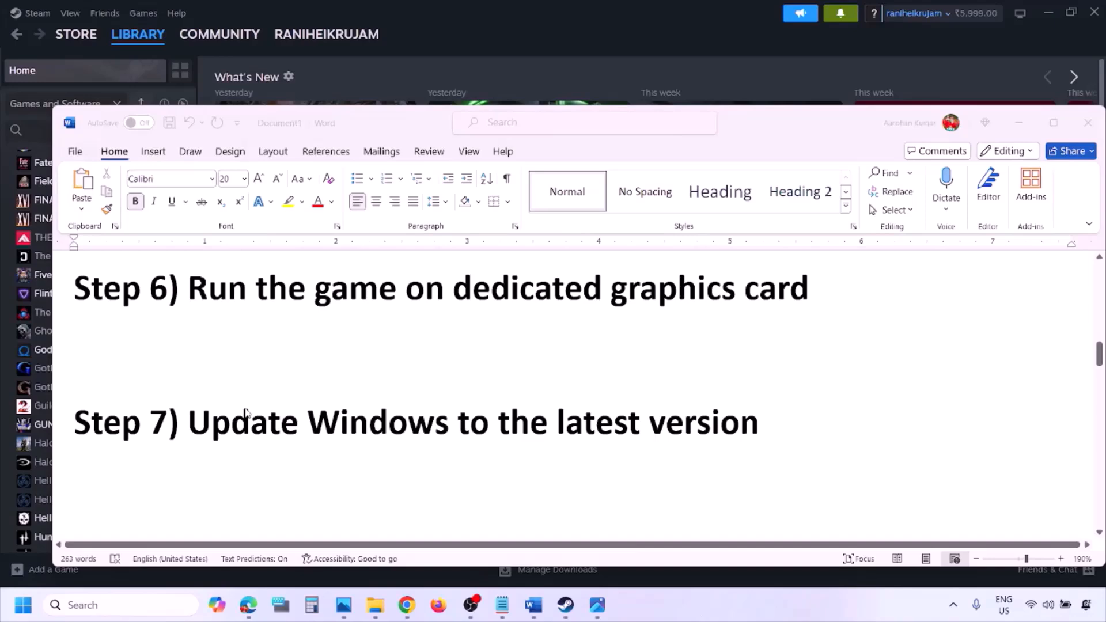
click(246, 413)
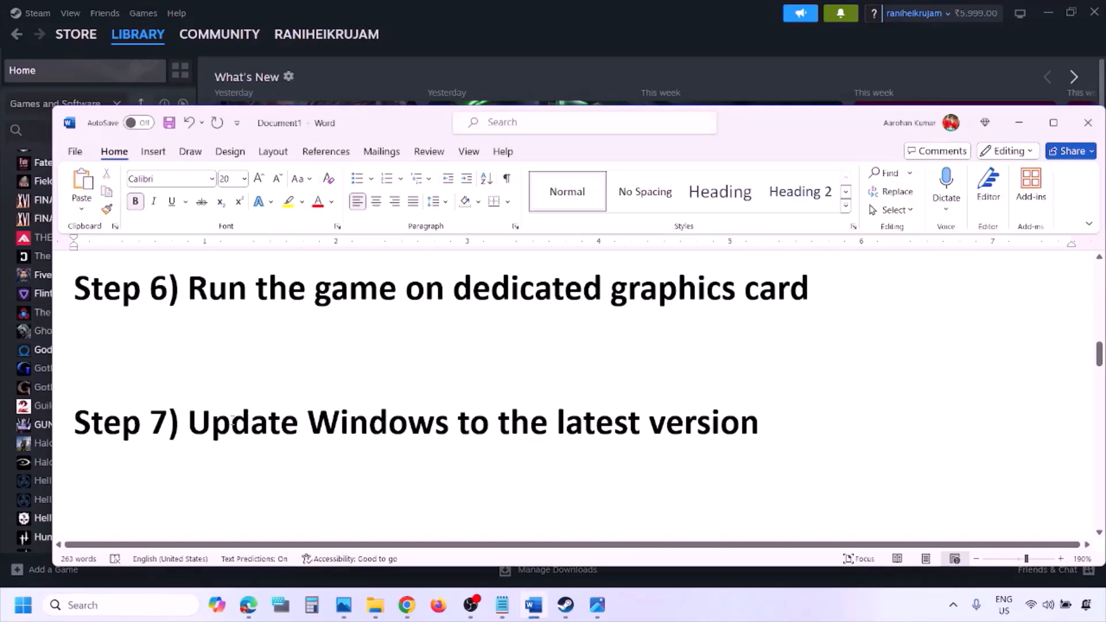
drag(196, 422, 743, 423)
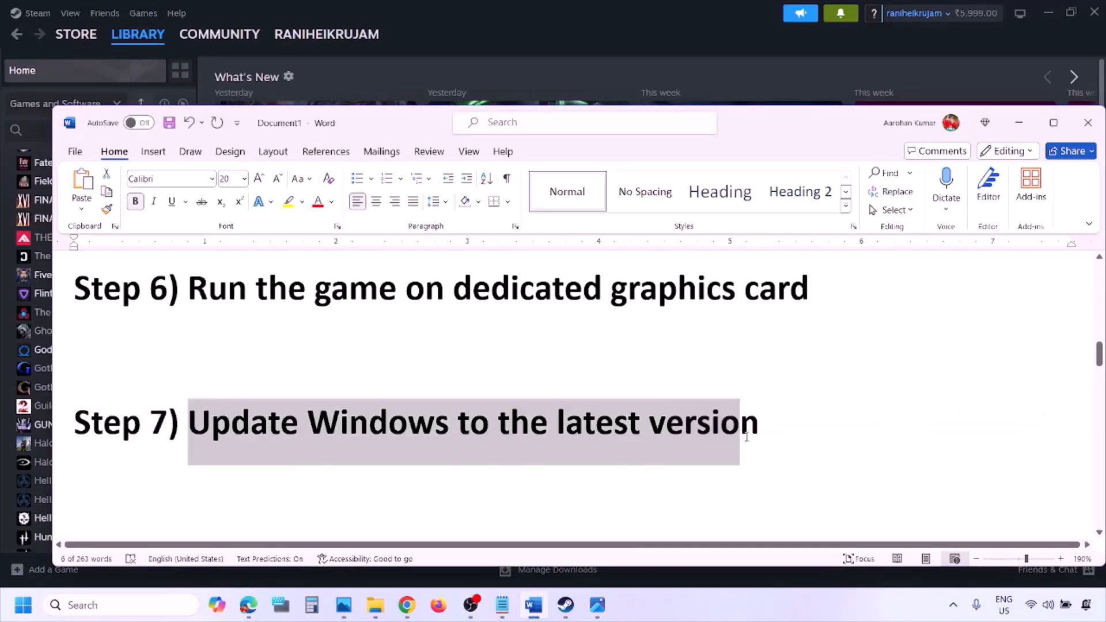
- Check for updates in Windows Update and bring up the power options containing Restart
key(super+i)
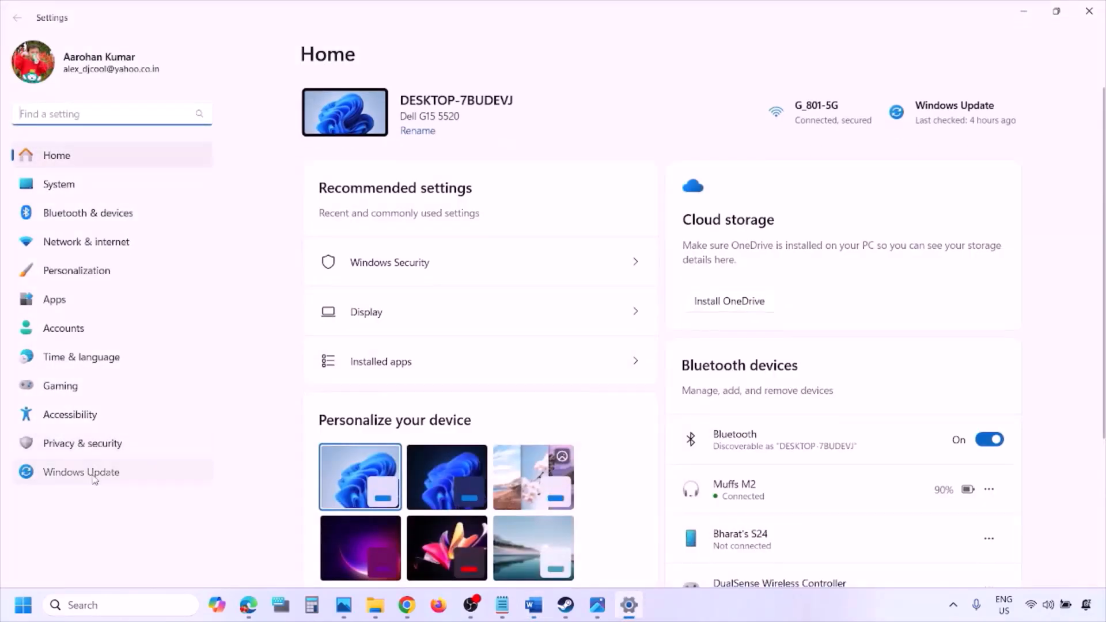
click(103, 474)
click(973, 122)
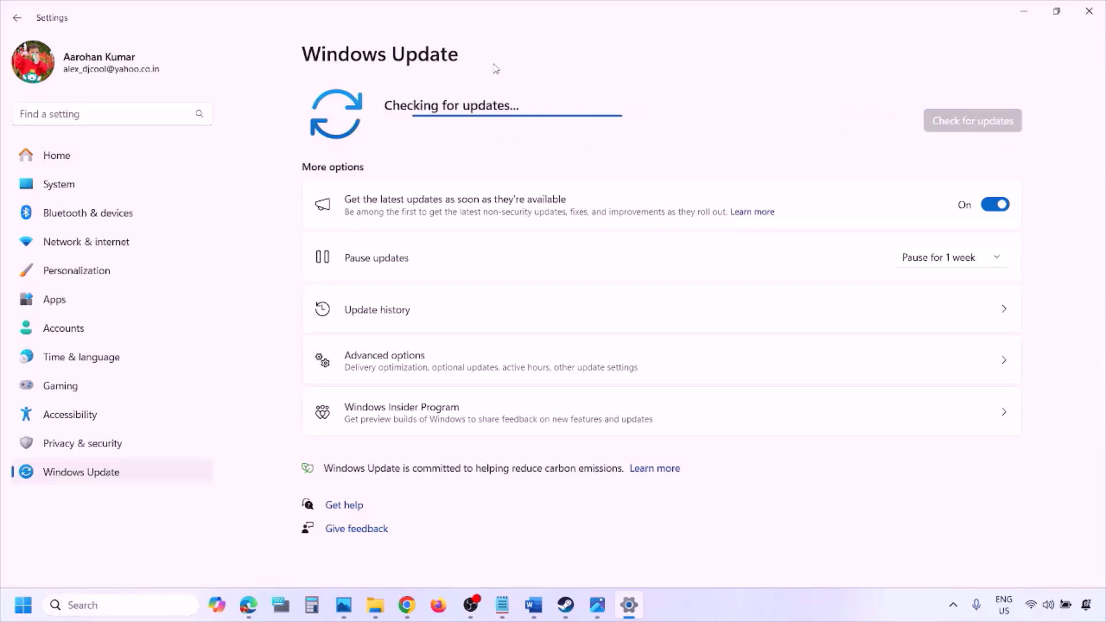
click(23, 605)
click(419, 555)
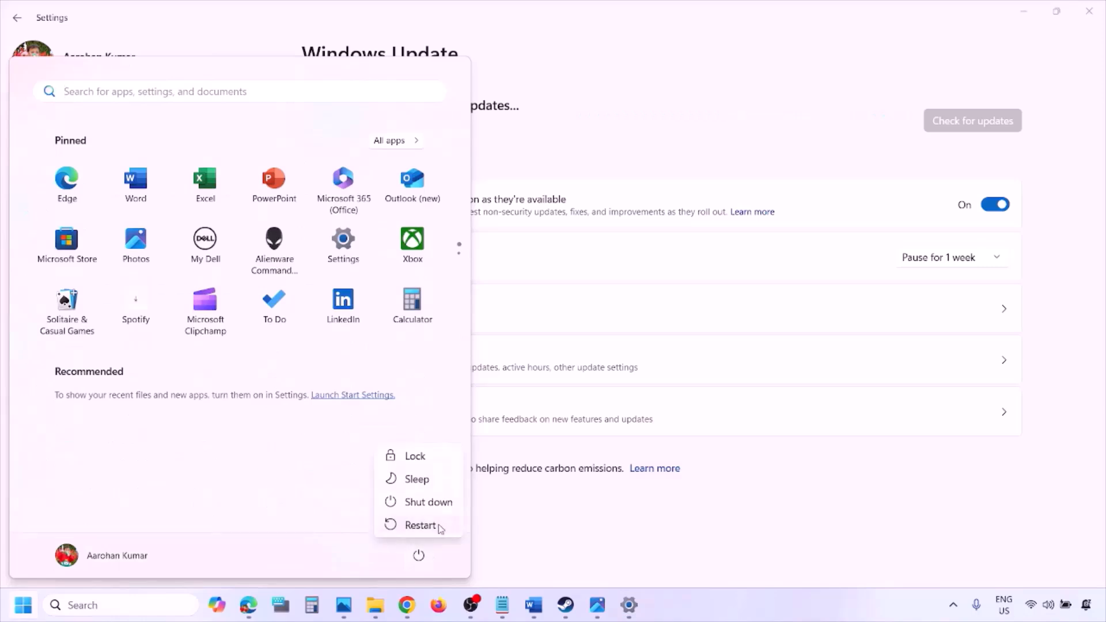
- Return to the Word document and copy the Visual C++ download link from Step 8
click(534, 606)
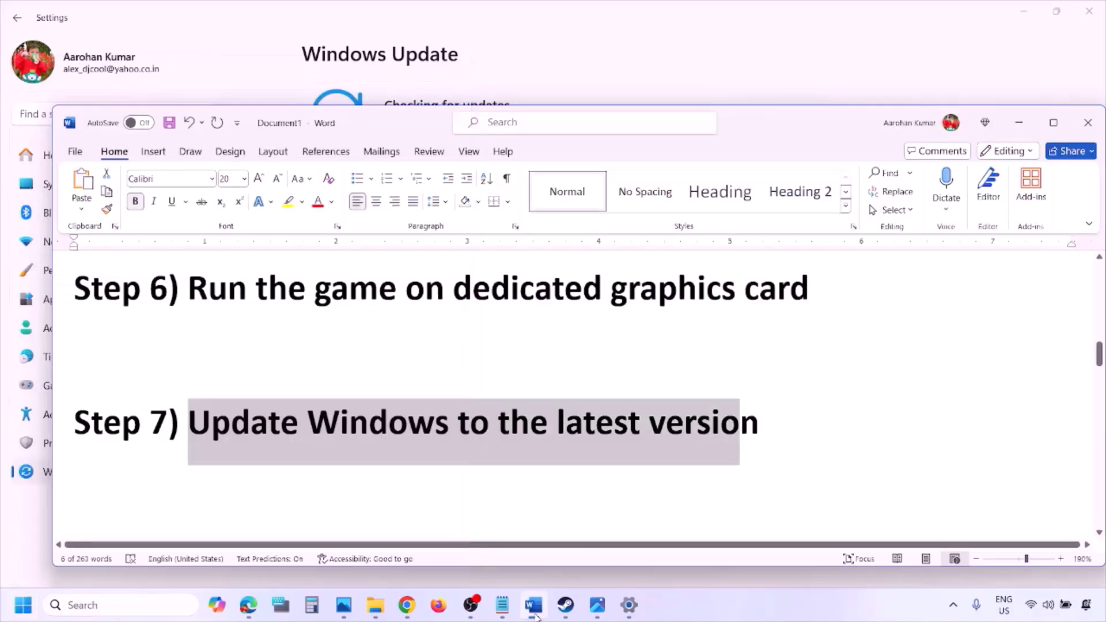
scroll(484, 452, down, 3)
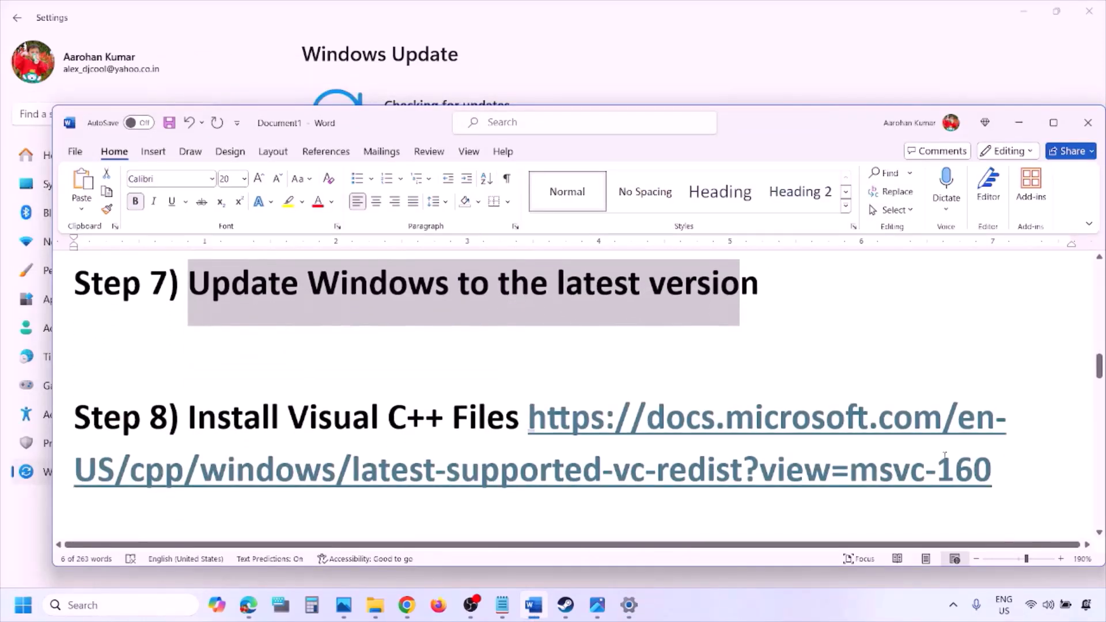
drag(1008, 479, 778, 455)
key(ctrl+c)
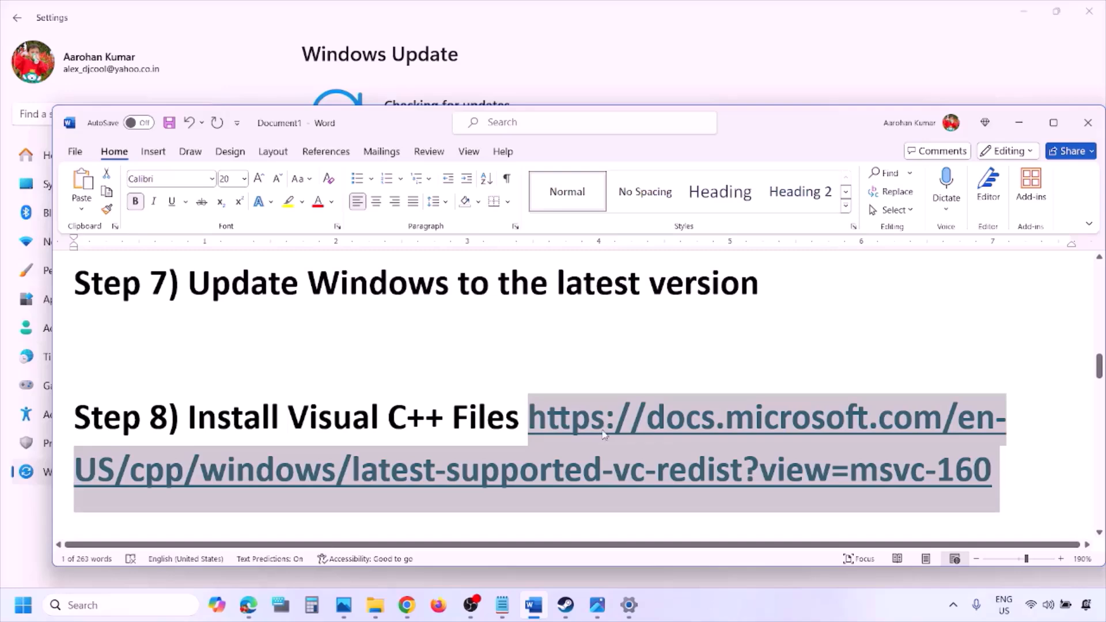
- Open the copied Visual C++ link in a new Chrome window
right_click(407, 605)
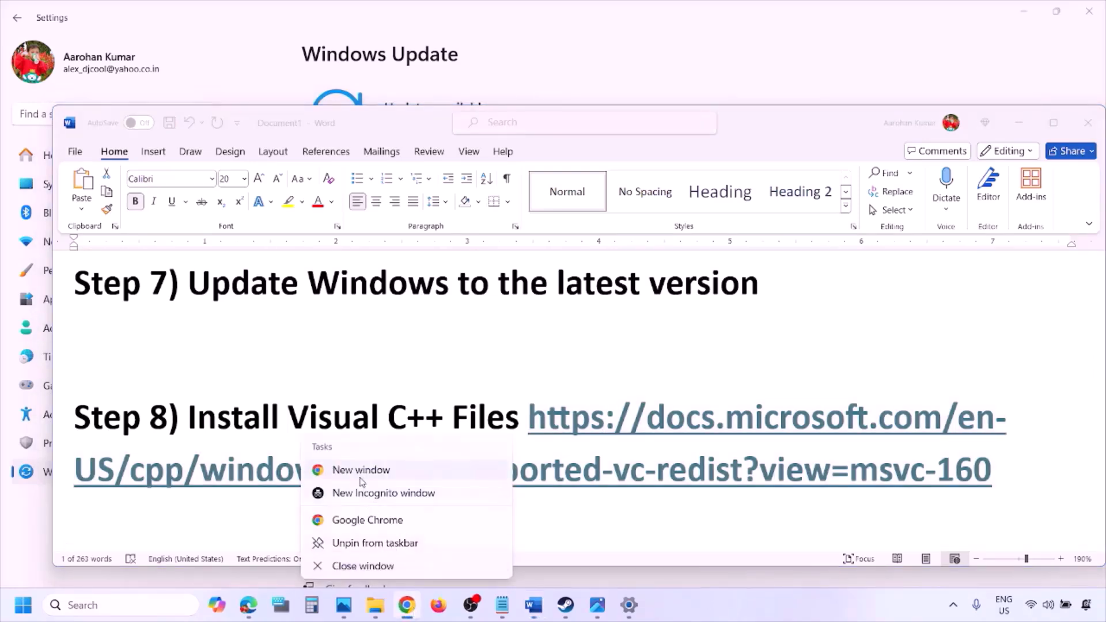
click(361, 473)
key(ctrl+v)
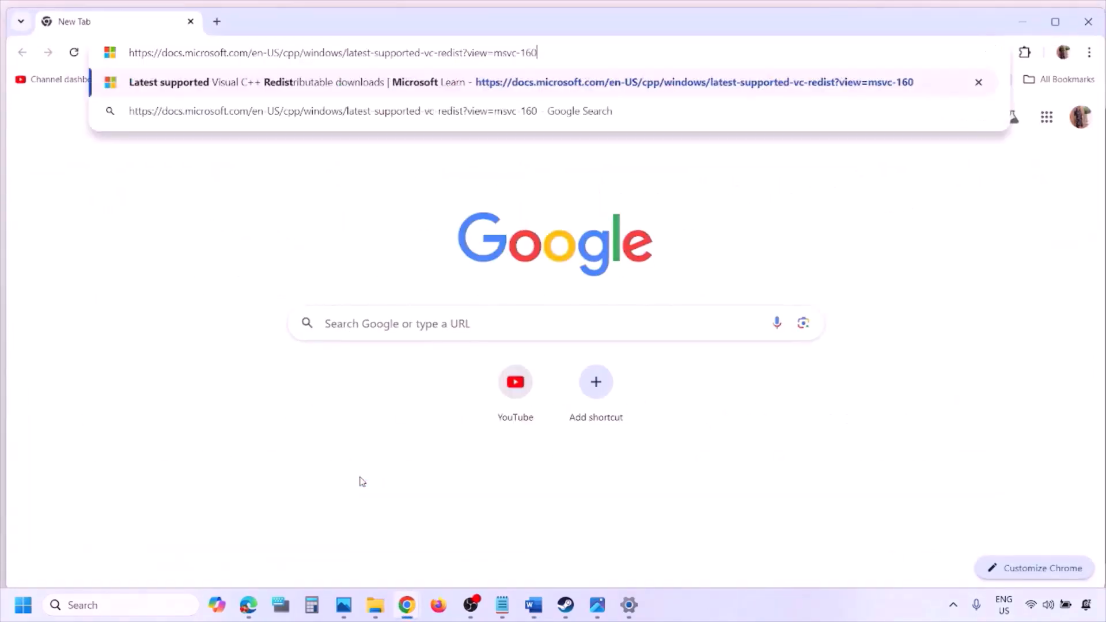
key(Return)
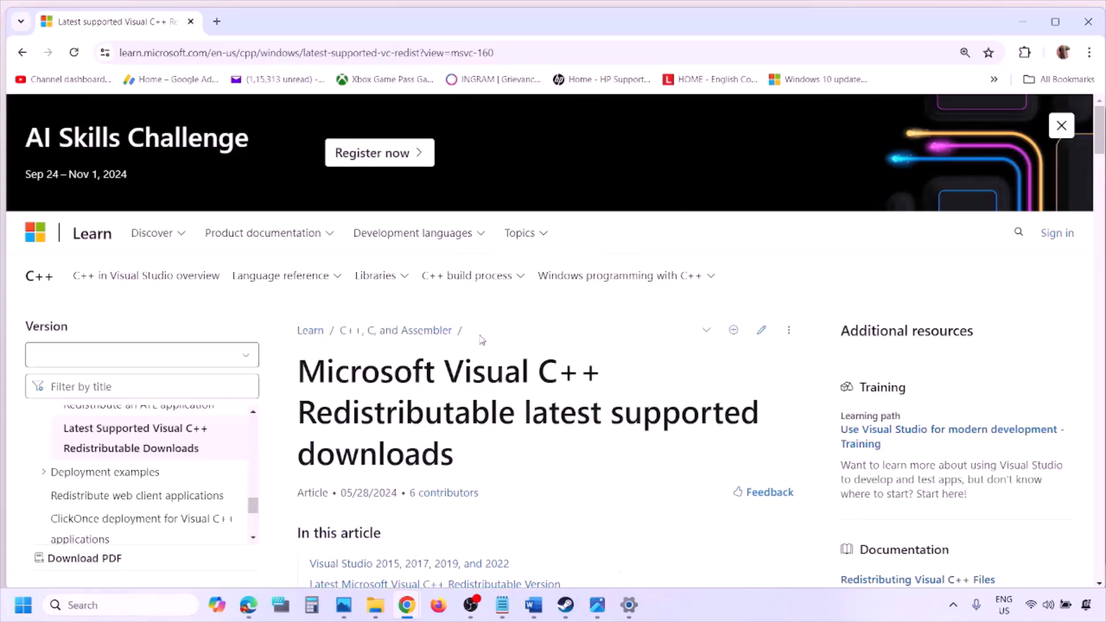
- Find the Visual Studio 2015, 2017, 2019, and 2022 section and highlight the X86 and X64 rows of its download table
scroll(481, 339, down, 3)
scroll(482, 340, down, 5)
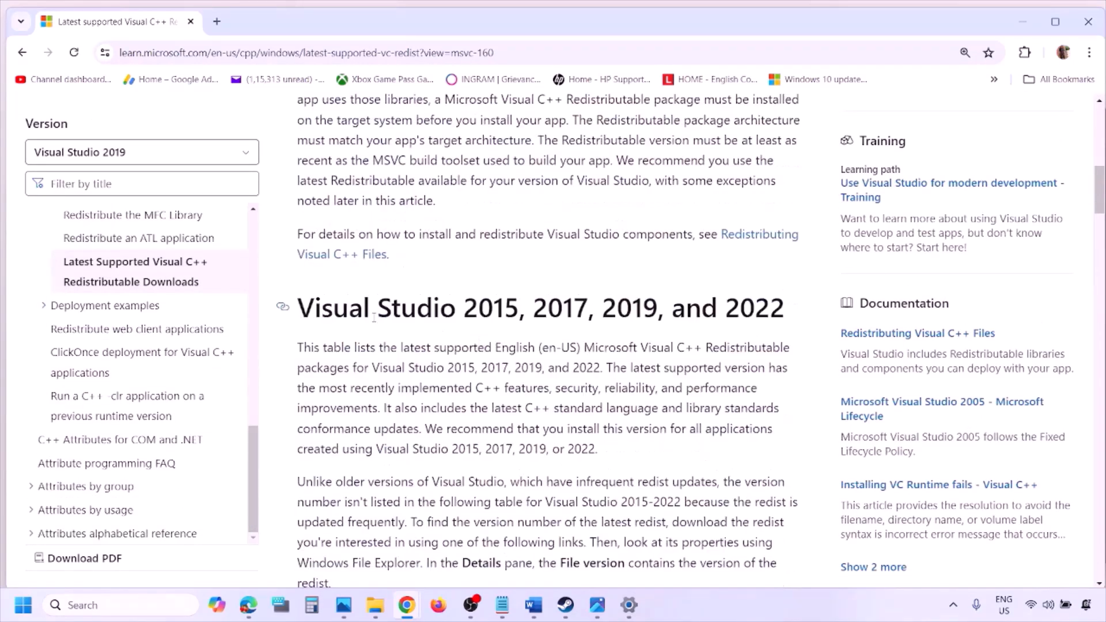
drag(357, 313, 742, 309)
scroll(486, 411, down, 10)
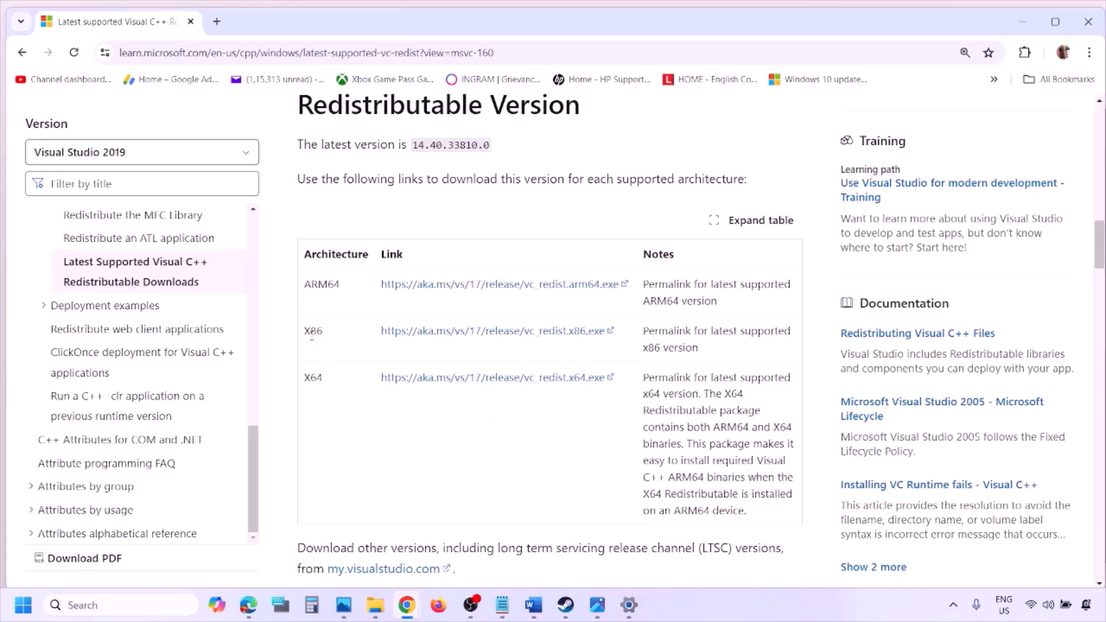
double_click(312, 337)
double_click(313, 379)
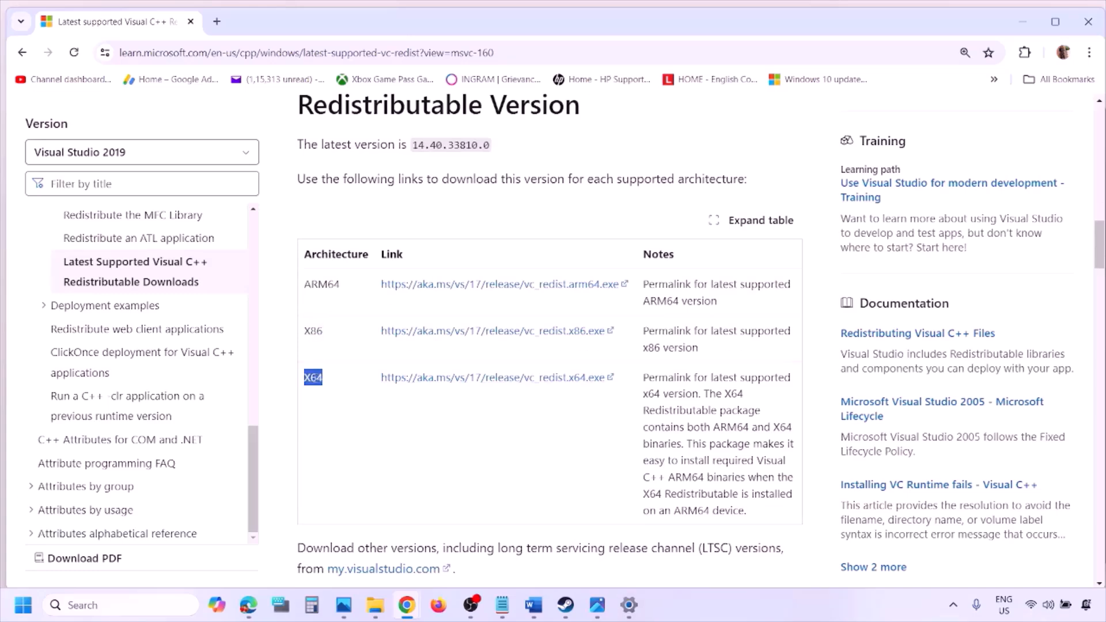
- Download the X86 Visual C++ 2015-2022 Redistributable and run its setup with the Repair option
double_click(307, 331)
drag(307, 330, 543, 340)
click(542, 340)
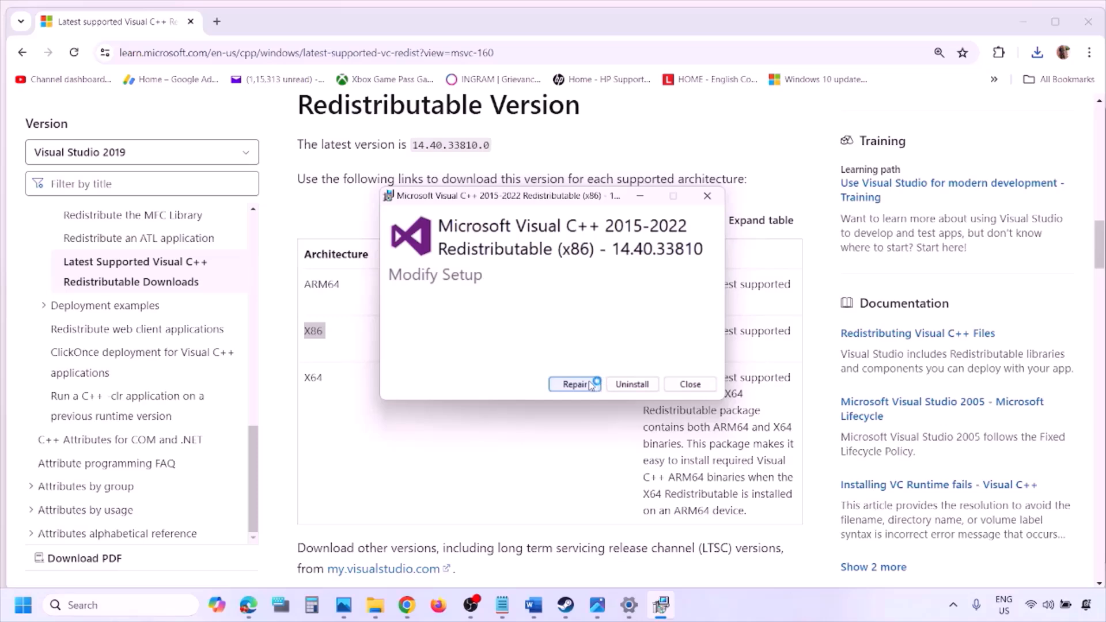
click(590, 384)
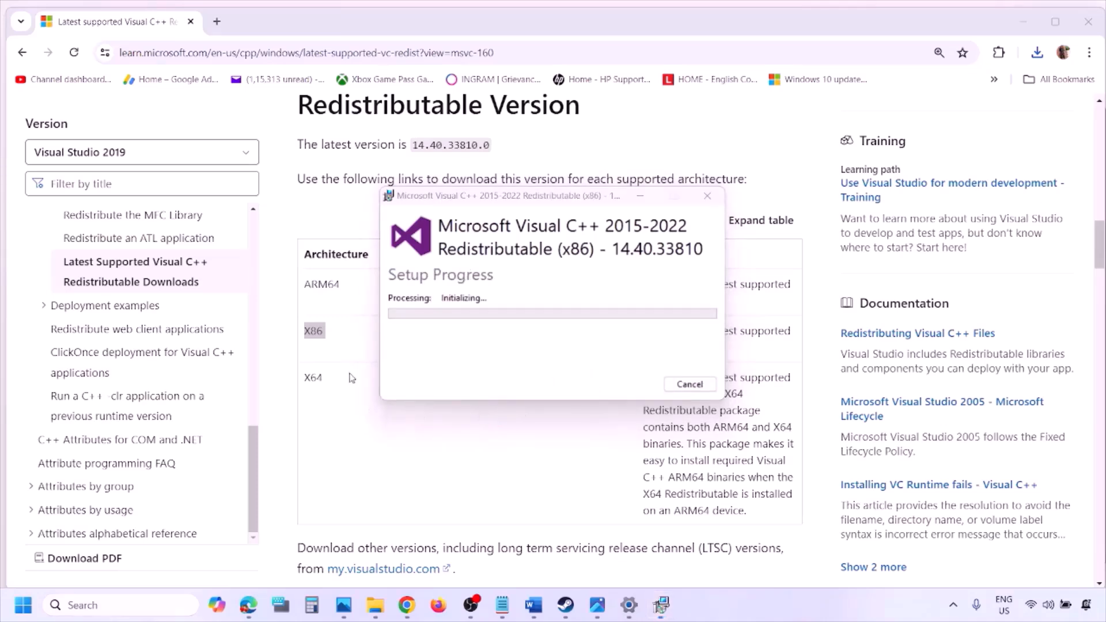
- Download the X64 Visual C++ Redistributable, start its Repair, and place the x86 and x64 setup windows side by side
double_click(312, 378)
click(501, 380)
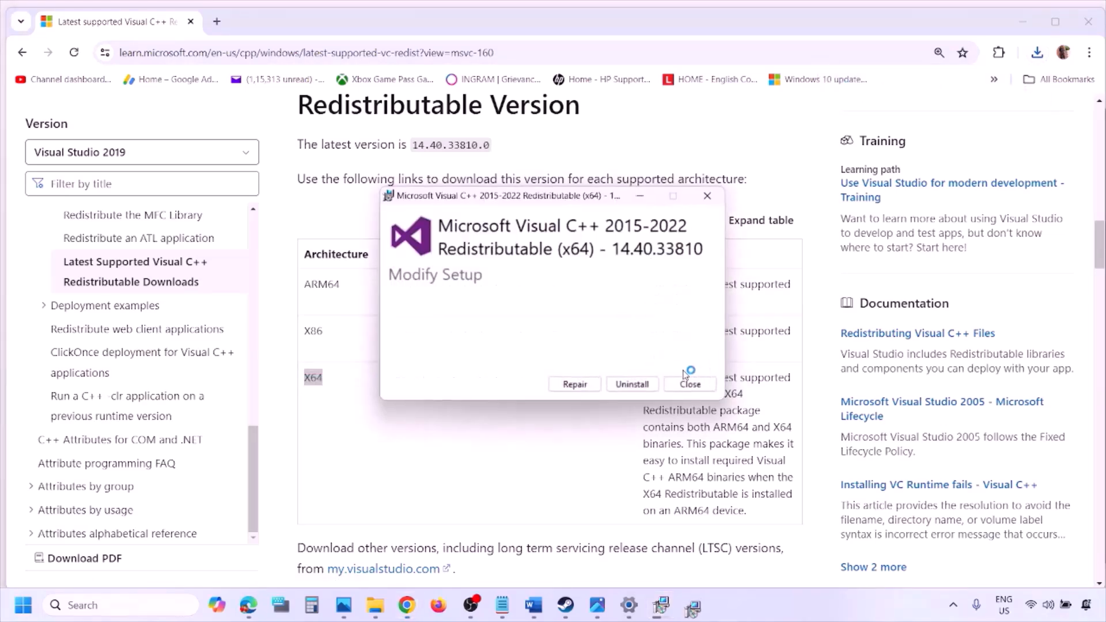
click(576, 384)
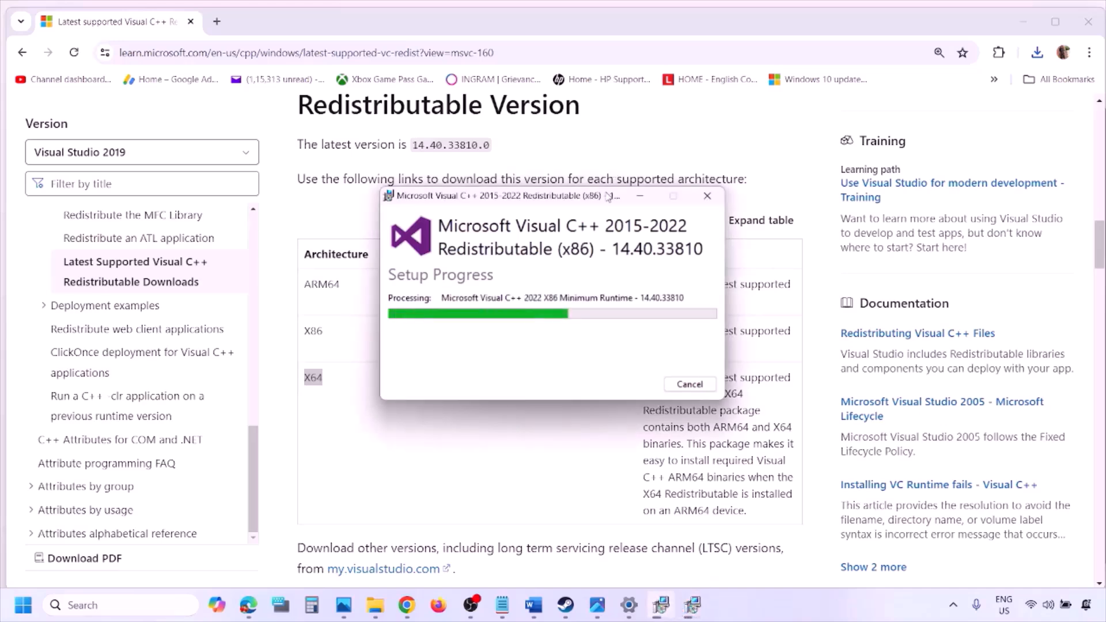
drag(608, 196, 350, 246)
drag(567, 202, 700, 262)
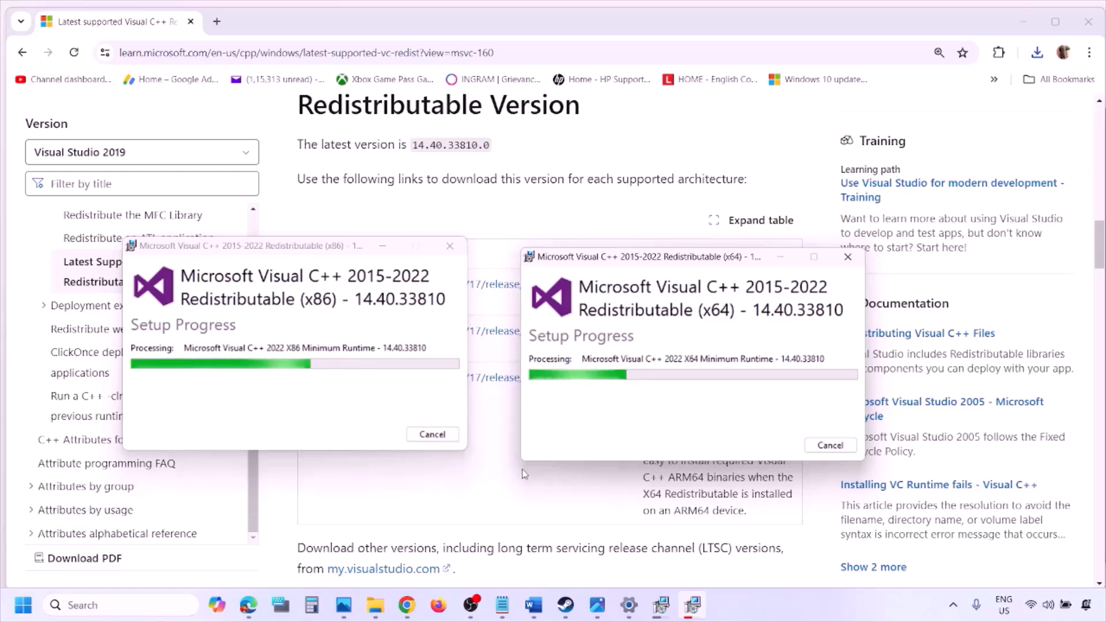
- Display the Windows power options to look at Restart, and dismiss them without restarting the computer
click(364, 503)
click(19, 612)
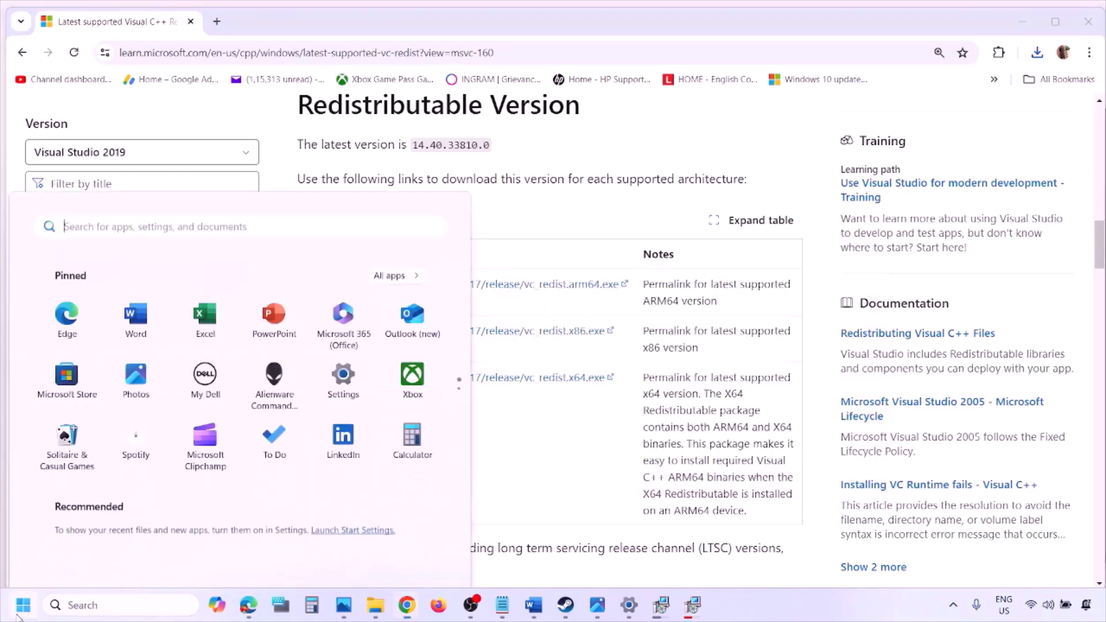
click(419, 556)
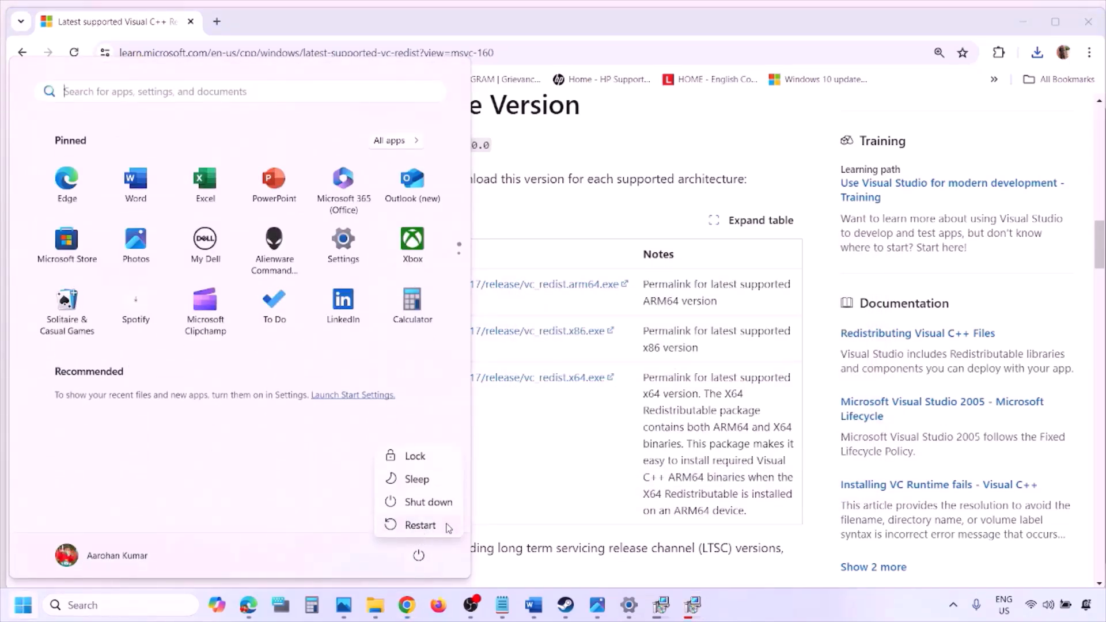
click(574, 488)
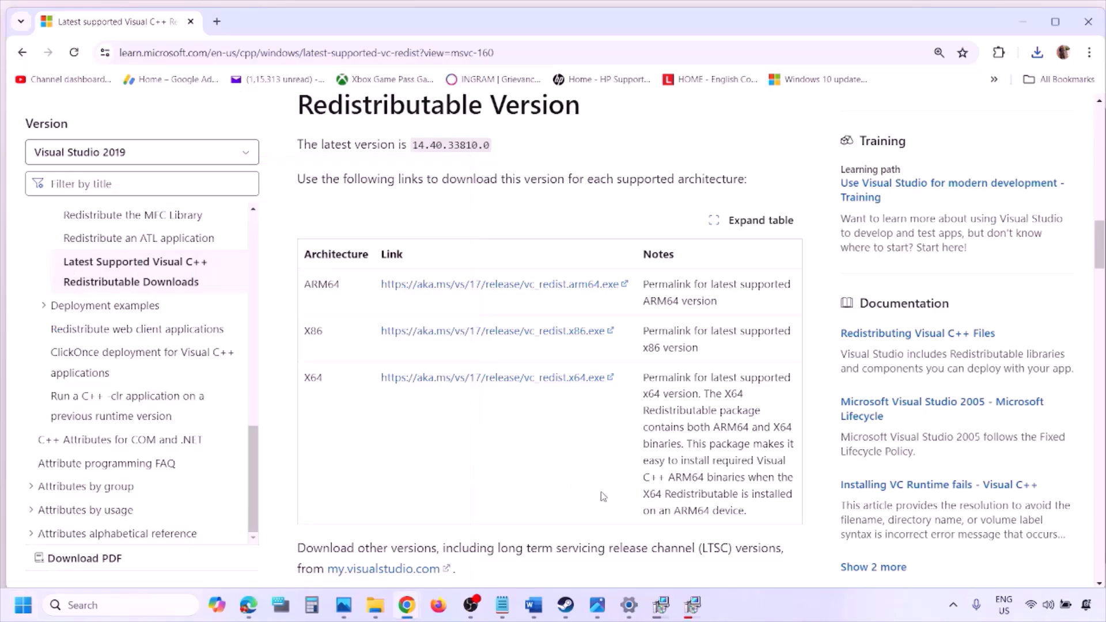
- Switch to the Word document, go to Step 9 on unplugging external devices, and maximize the window
click(533, 605)
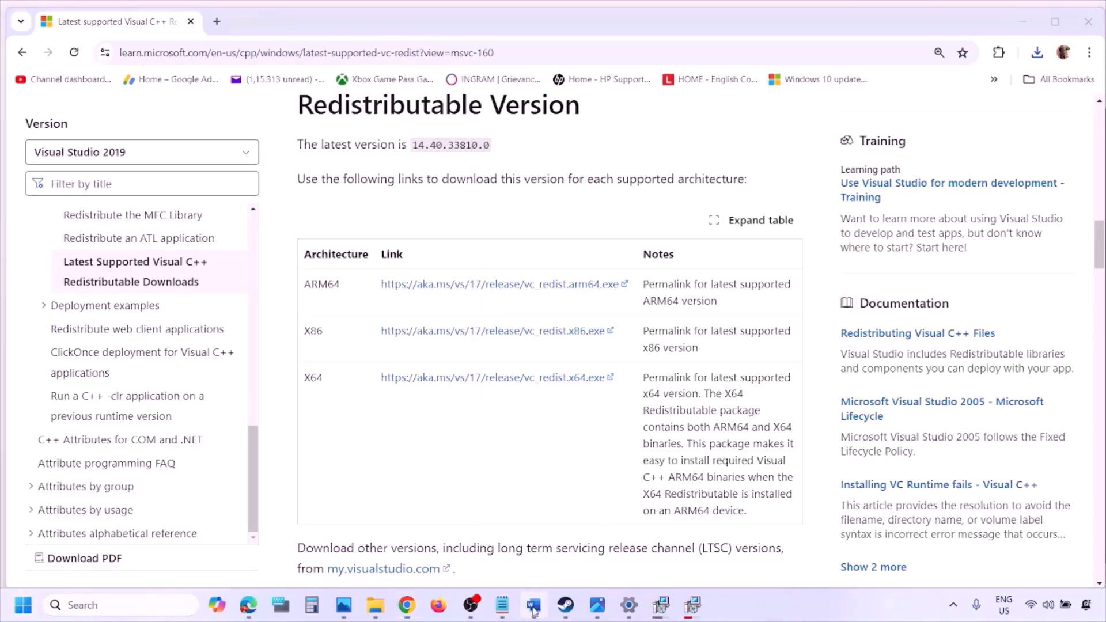
scroll(474, 391, down, 2)
scroll(474, 391, down, 3)
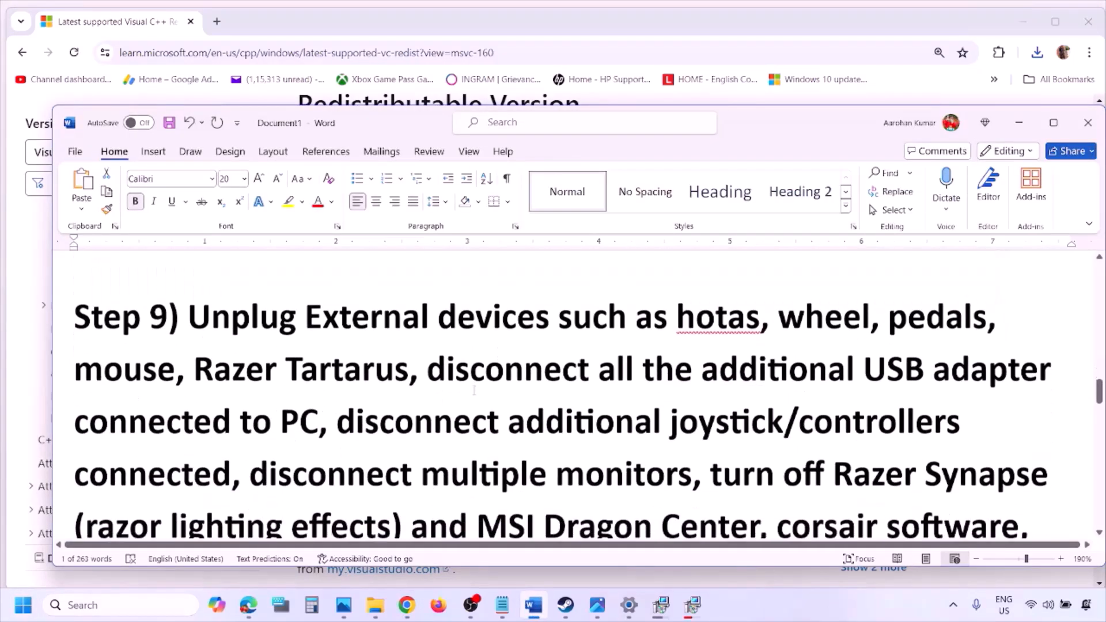
click(1056, 123)
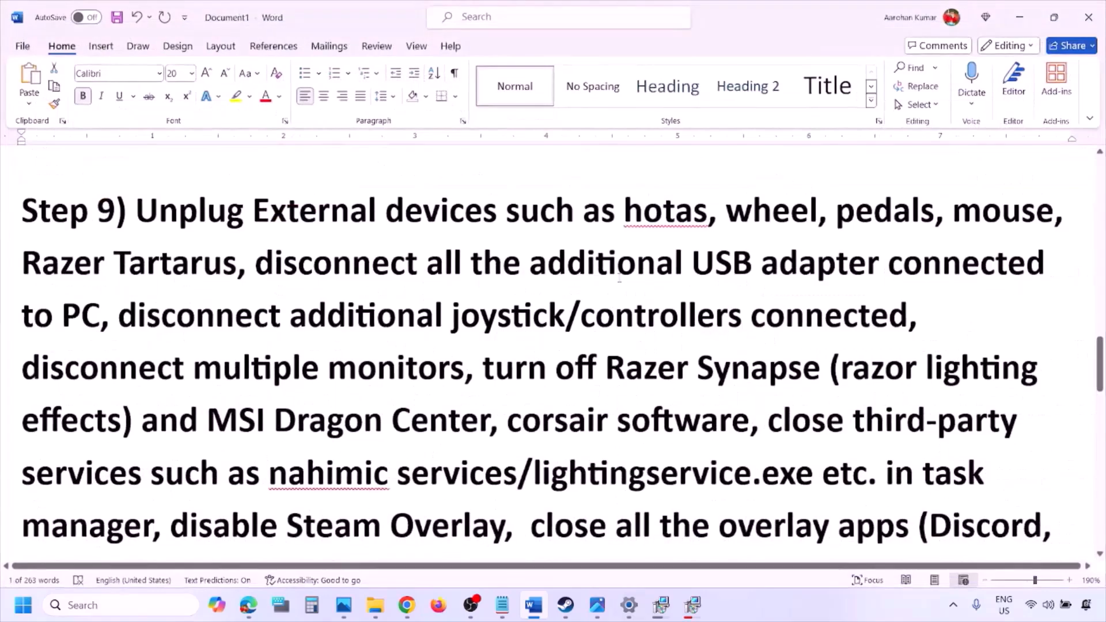
- Highlight Step 9's instructions on unplugging external devices, disconnecting additional controllers, and disconnecting multiple monitors
drag(140, 215, 821, 262)
click(820, 261)
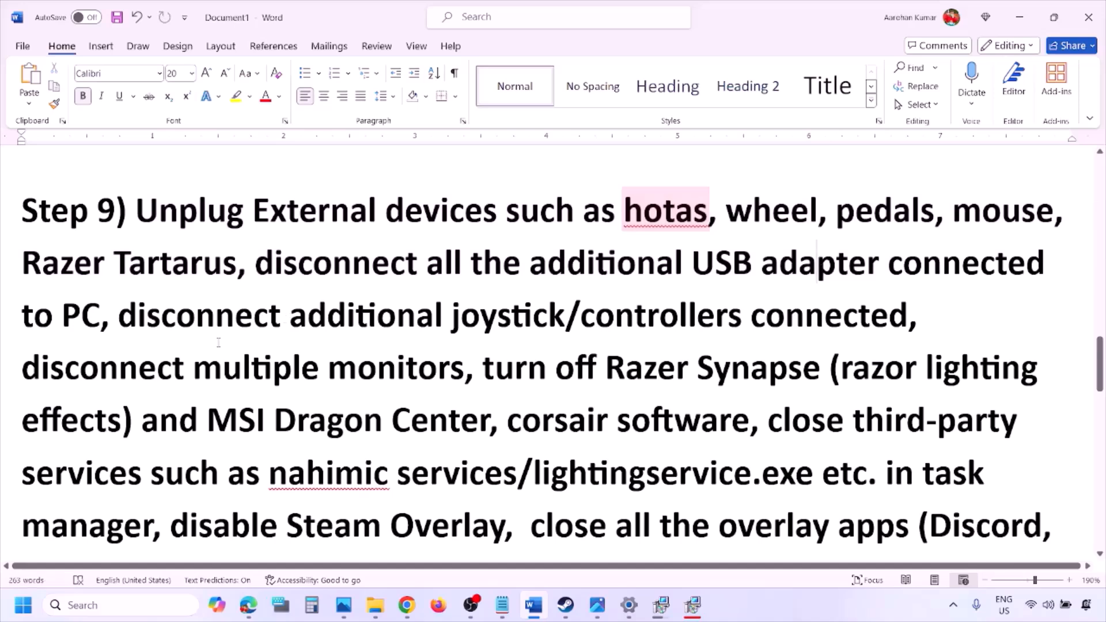
drag(226, 324, 910, 319)
click(732, 366)
drag(39, 371, 387, 373)
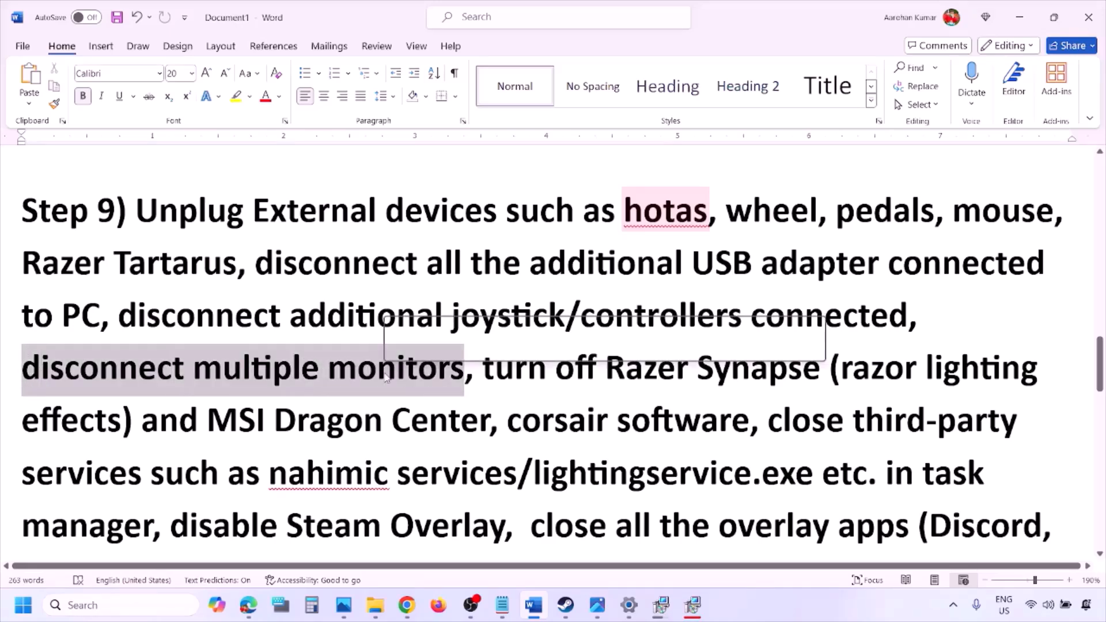
- Highlight Step 9's instructions on turning off Razer Synapse and third-party services, and on disabling Steam Overlay
scroll(459, 330, down, 1)
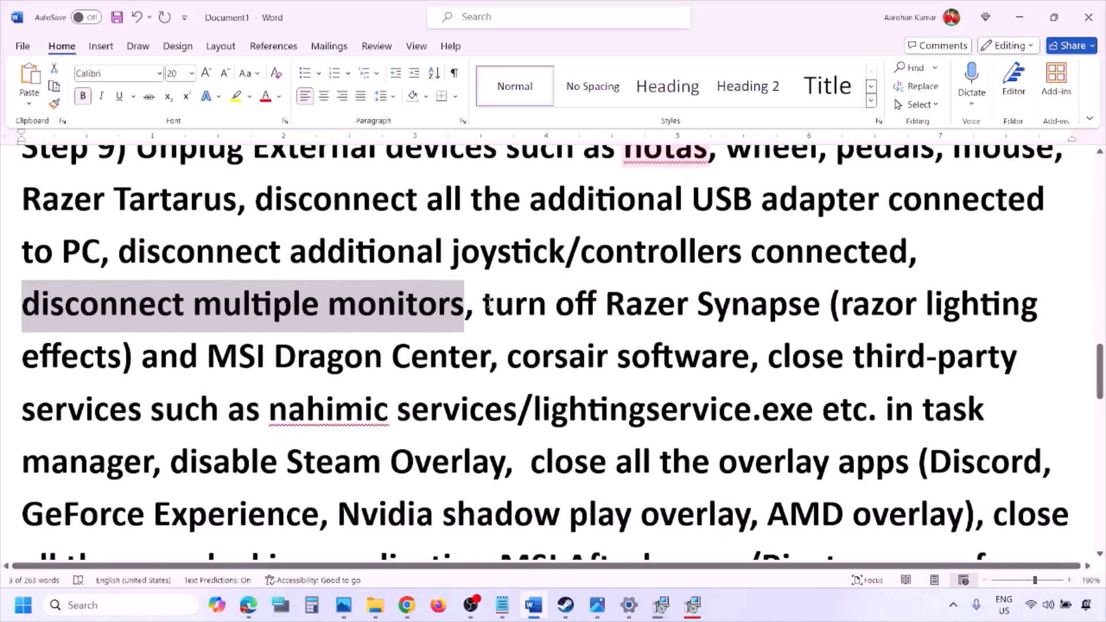
drag(487, 302, 155, 461)
scroll(200, 397, down, 1)
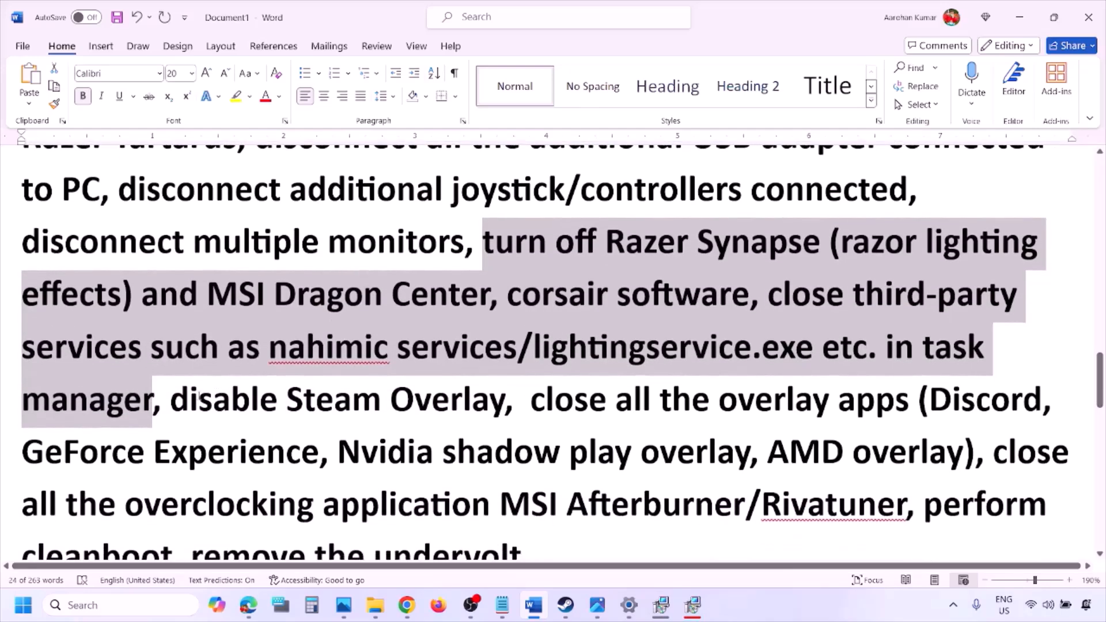
drag(207, 398, 506, 401)
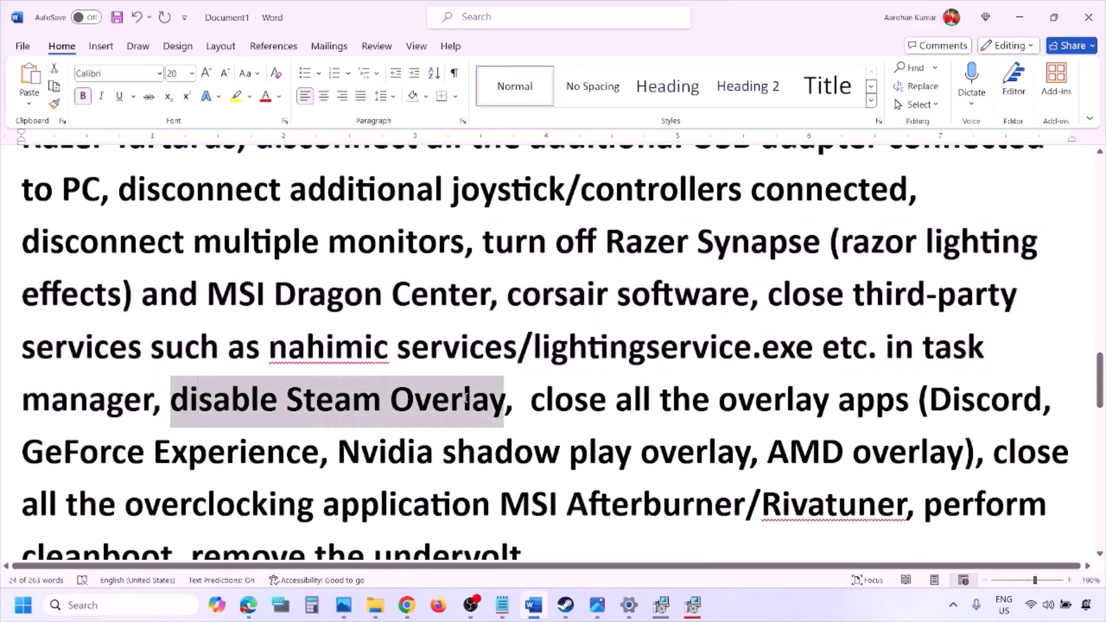
- Examine the Steam library screenshot 0.png in Photos for the game's Properties option, and advance to the following image
click(765, 612)
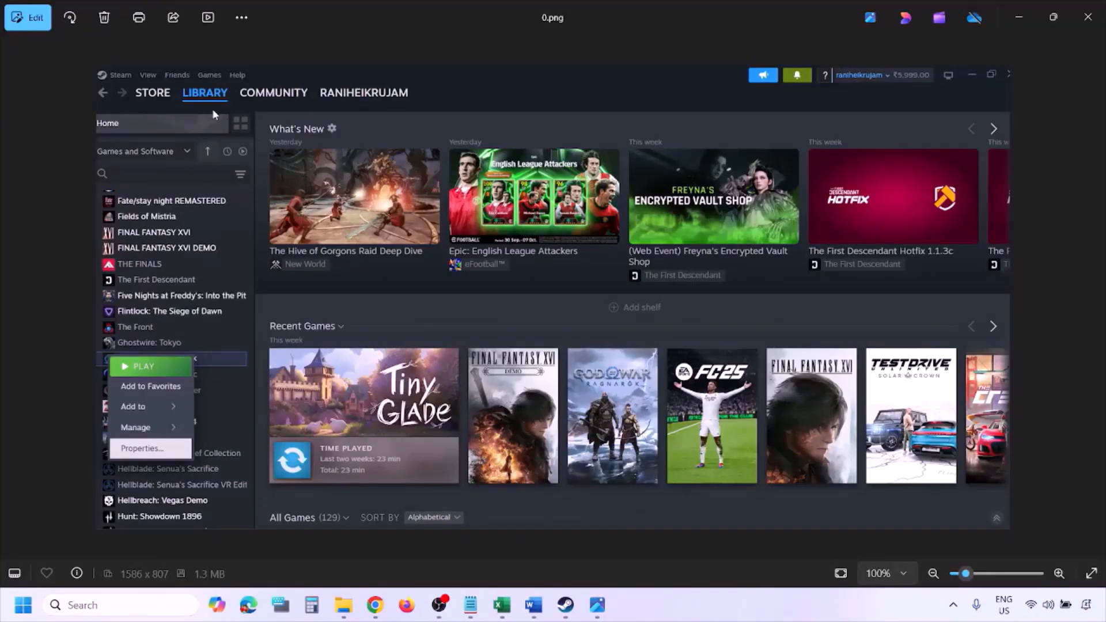
scroll(207, 96, up, 1)
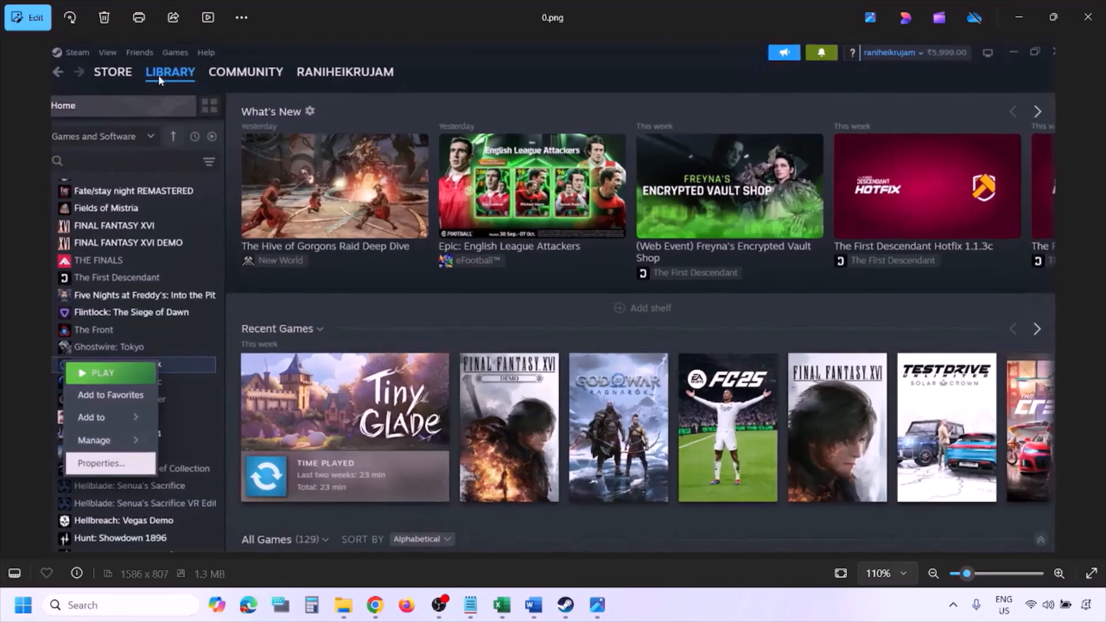
scroll(140, 292, down, 1)
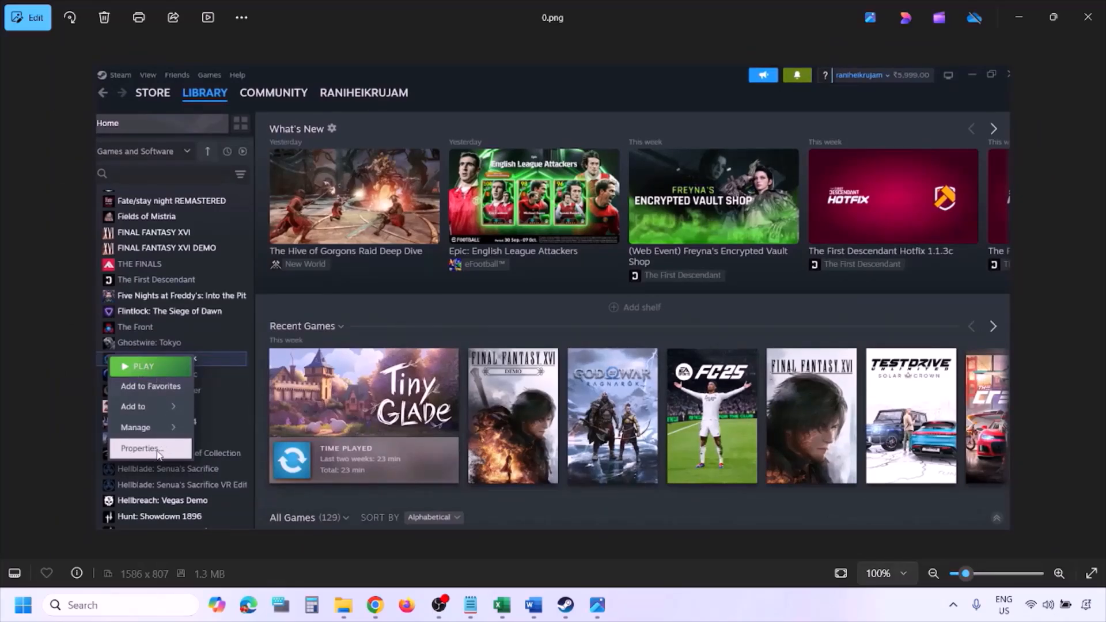
key(Right)
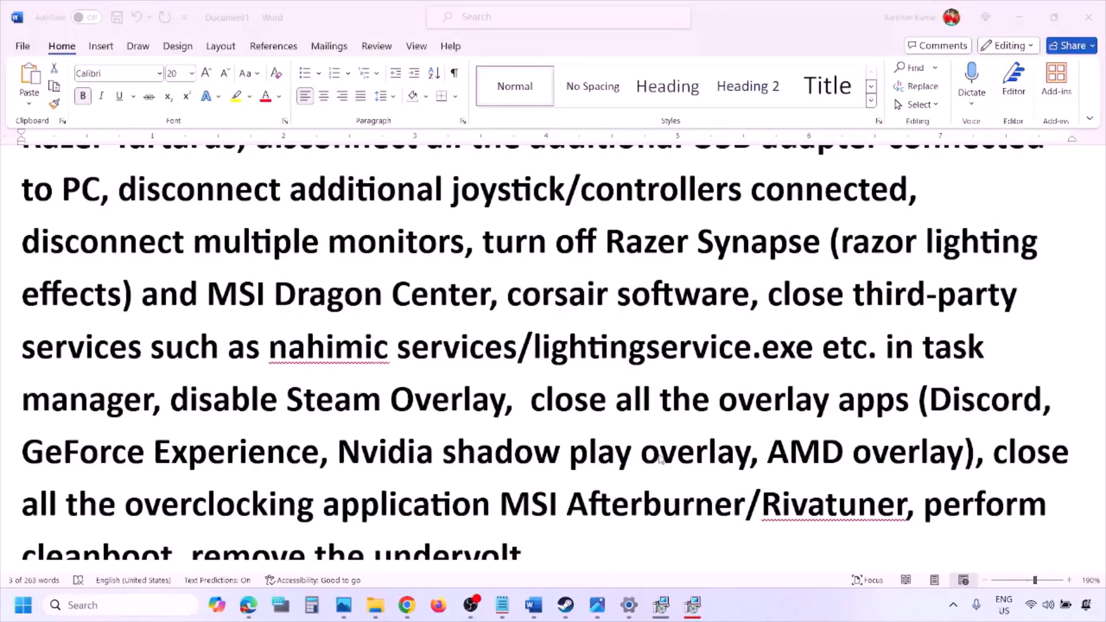
- Turn off the in-game overlay in Discord's Game Overlay settings and in GeForce Experience's general settings
scroll(660, 458, down, 2)
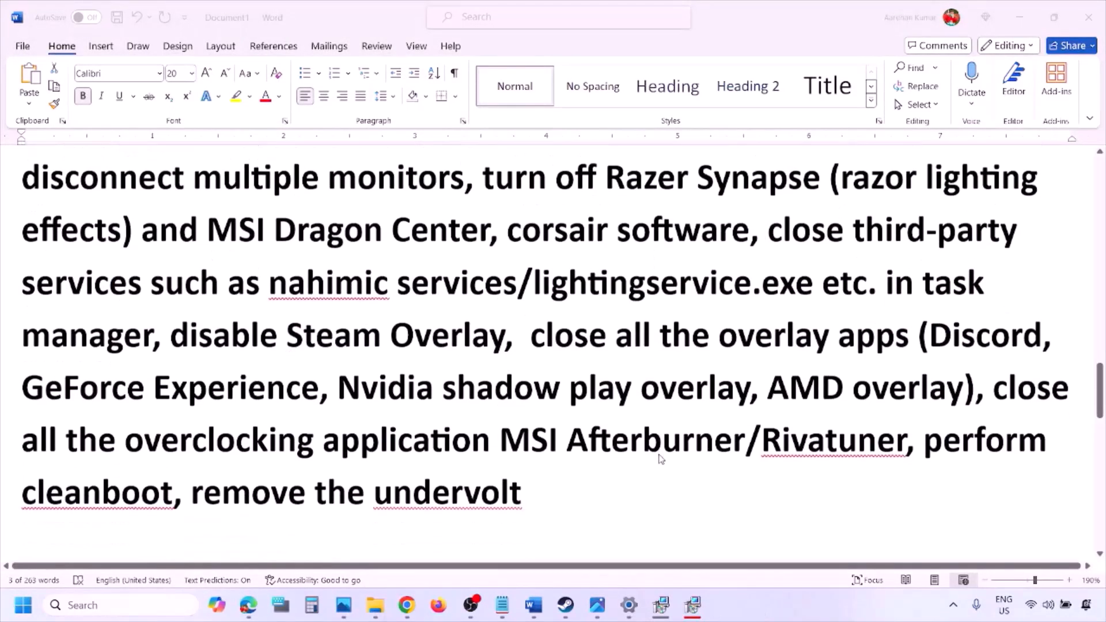
drag(505, 311, 170, 311)
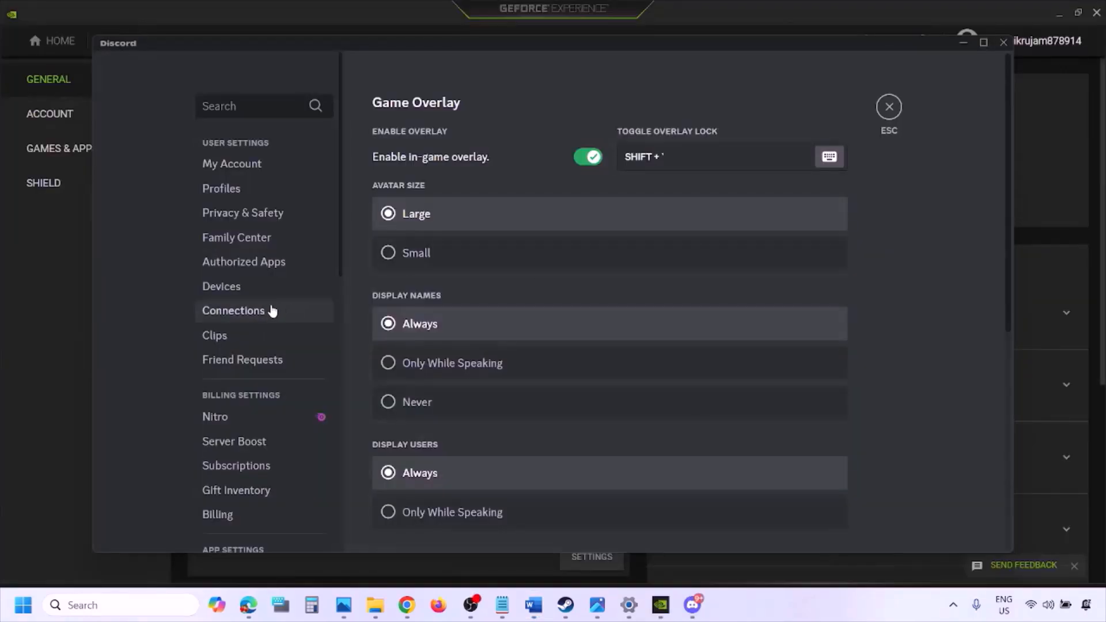
scroll(273, 311, down, 10)
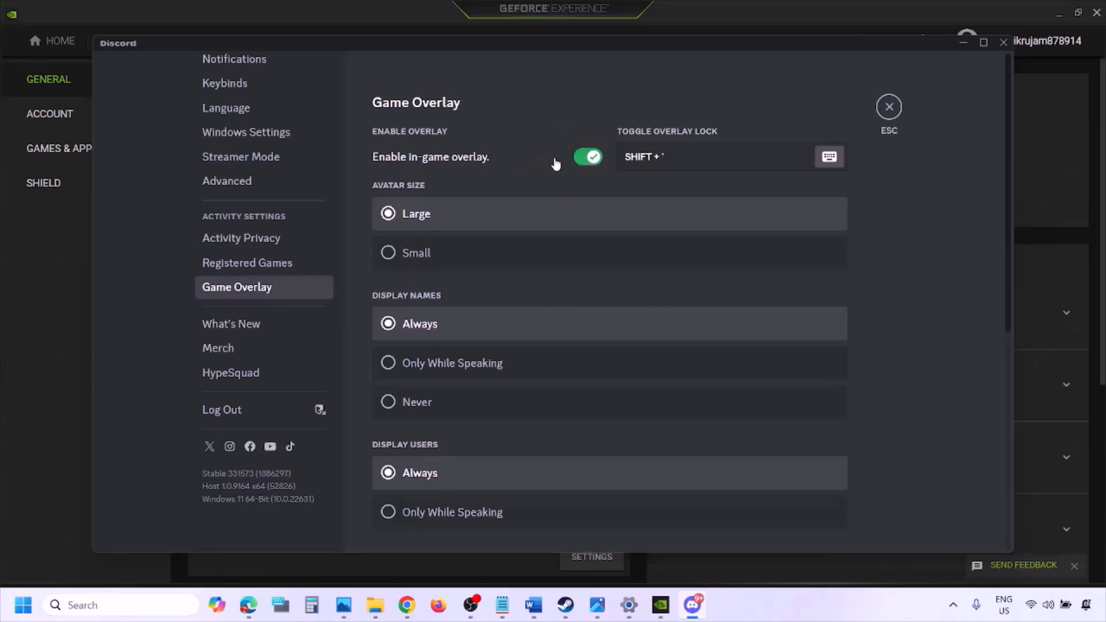
click(586, 157)
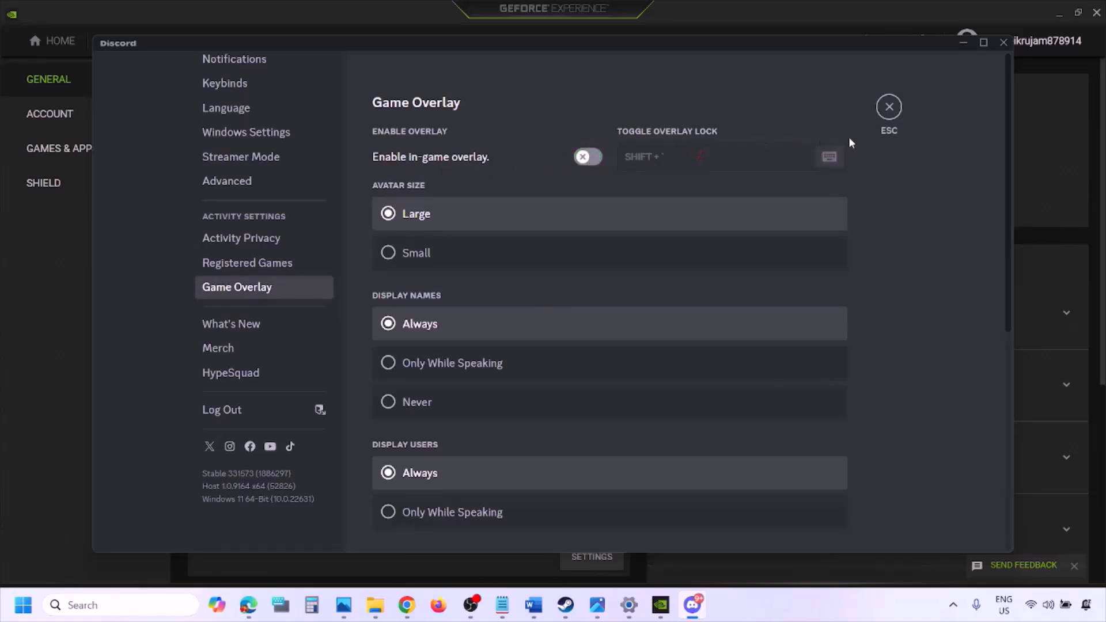
click(663, 608)
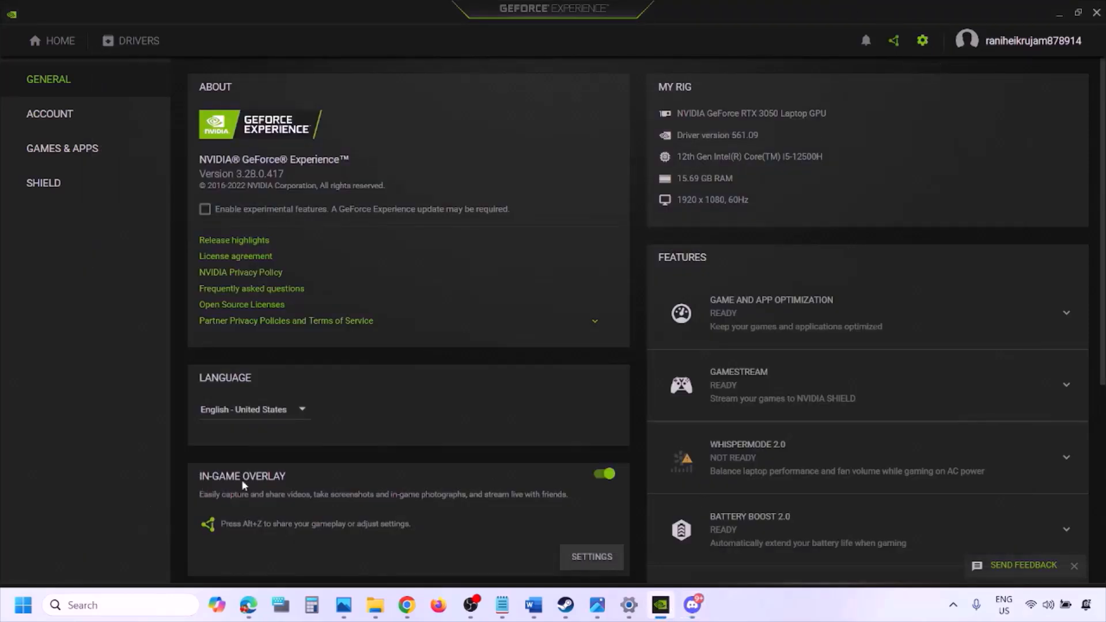
click(602, 478)
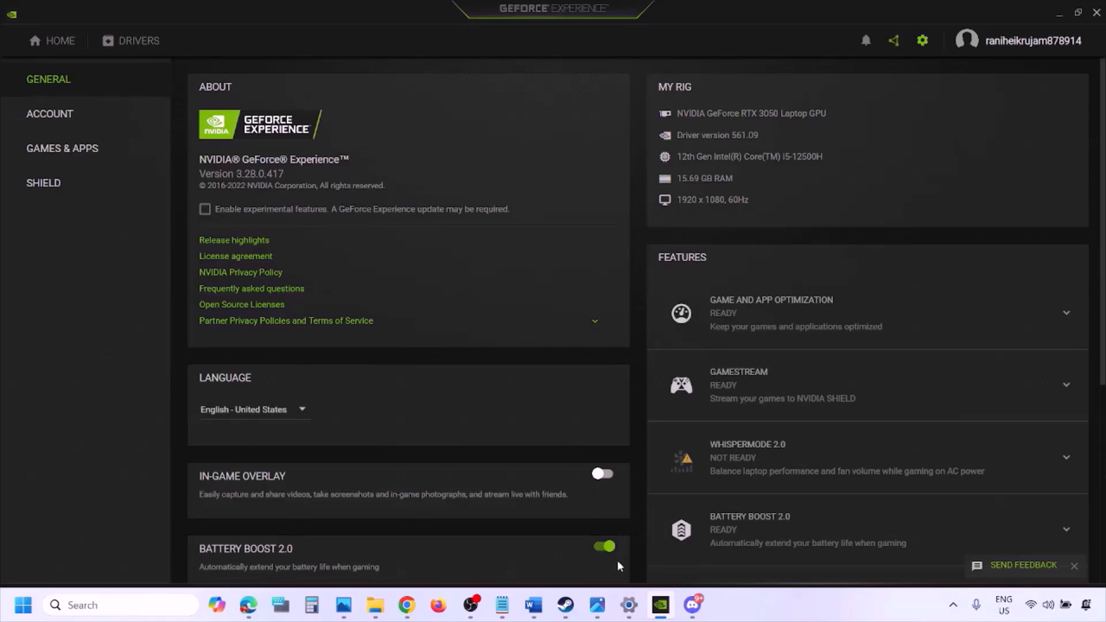
- Return to the Word document and highlight the words "close all the overlay apps" in Step 9
click(532, 613)
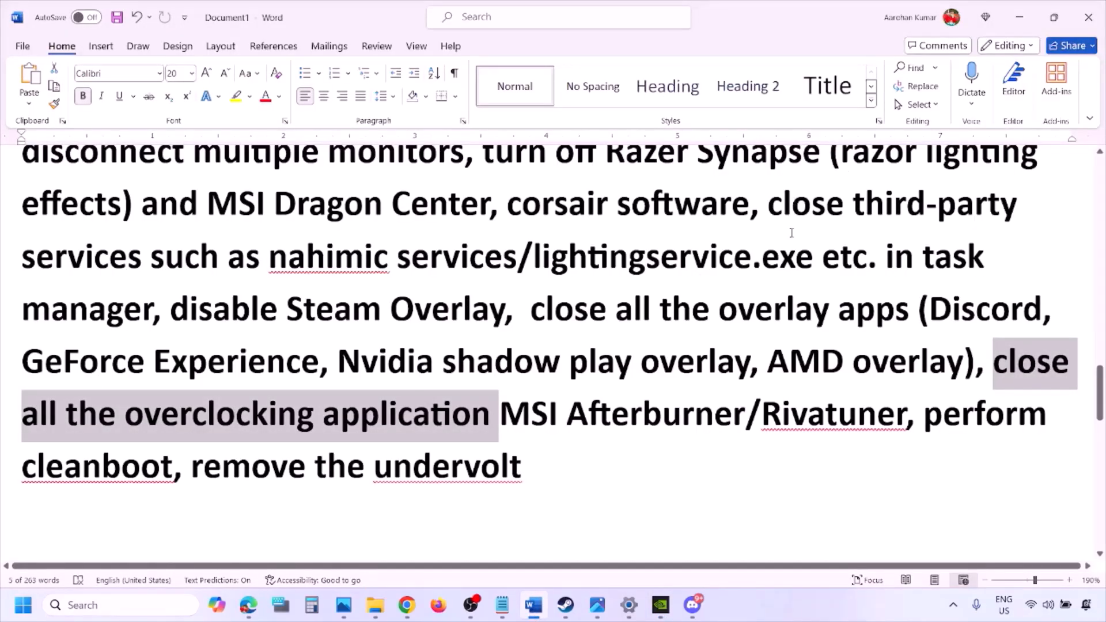
scroll(792, 233, up, 2)
scroll(691, 288, down, 2)
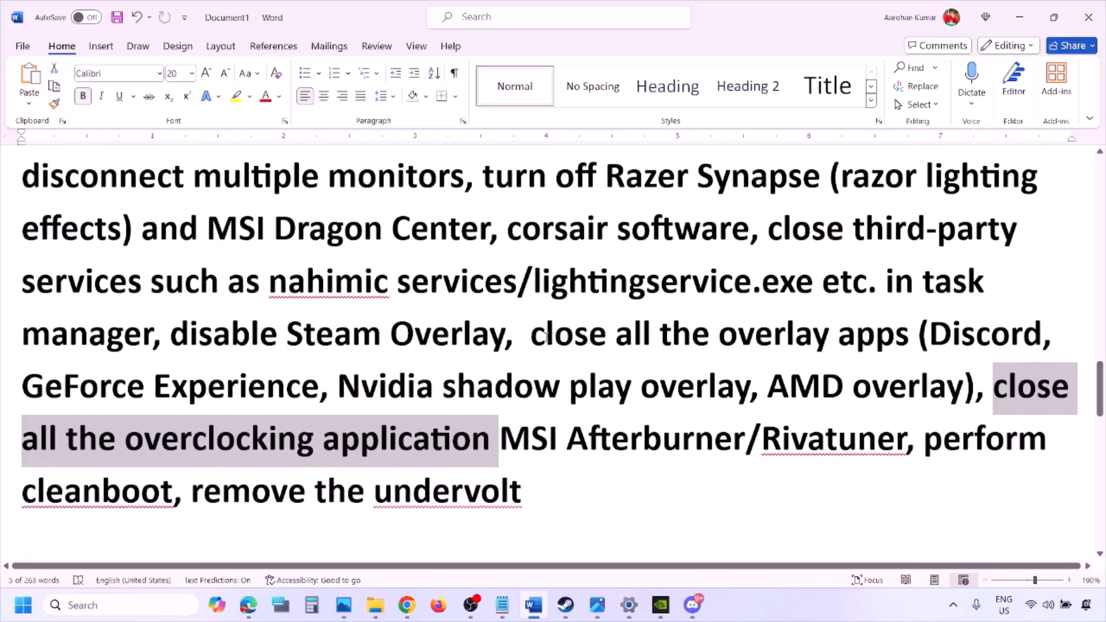
drag(546, 337, 864, 346)
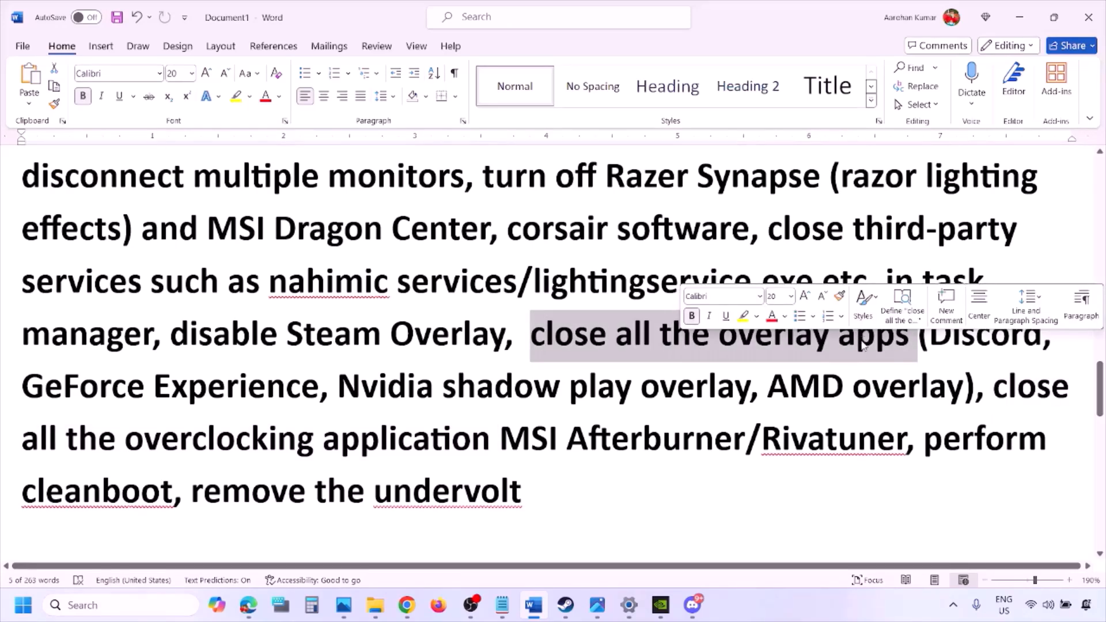
click(609, 337)
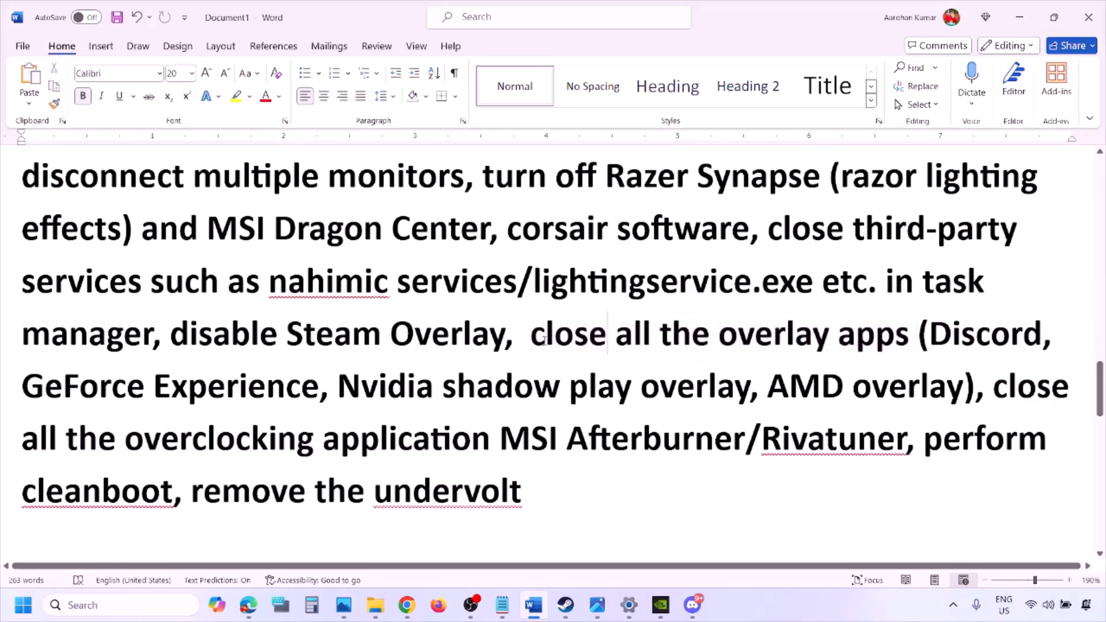
drag(534, 336, 915, 341)
- Quit the Discord, NVIDIA, and G HUB background apps from the hidden system tray icons
click(954, 606)
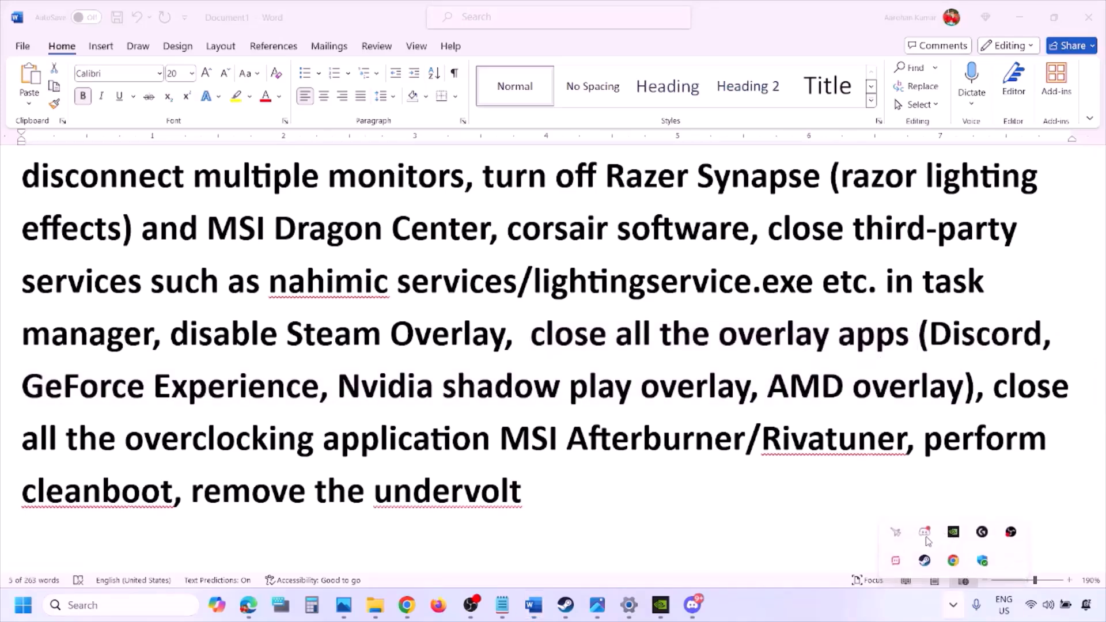
right_click(925, 533)
click(979, 526)
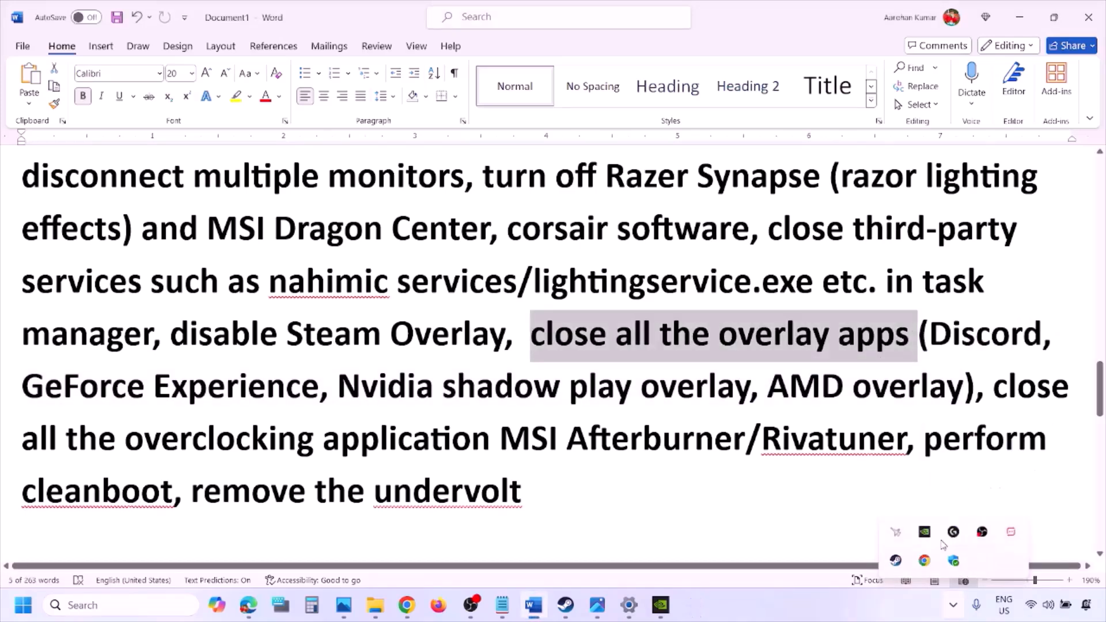
right_click(924, 533)
click(956, 530)
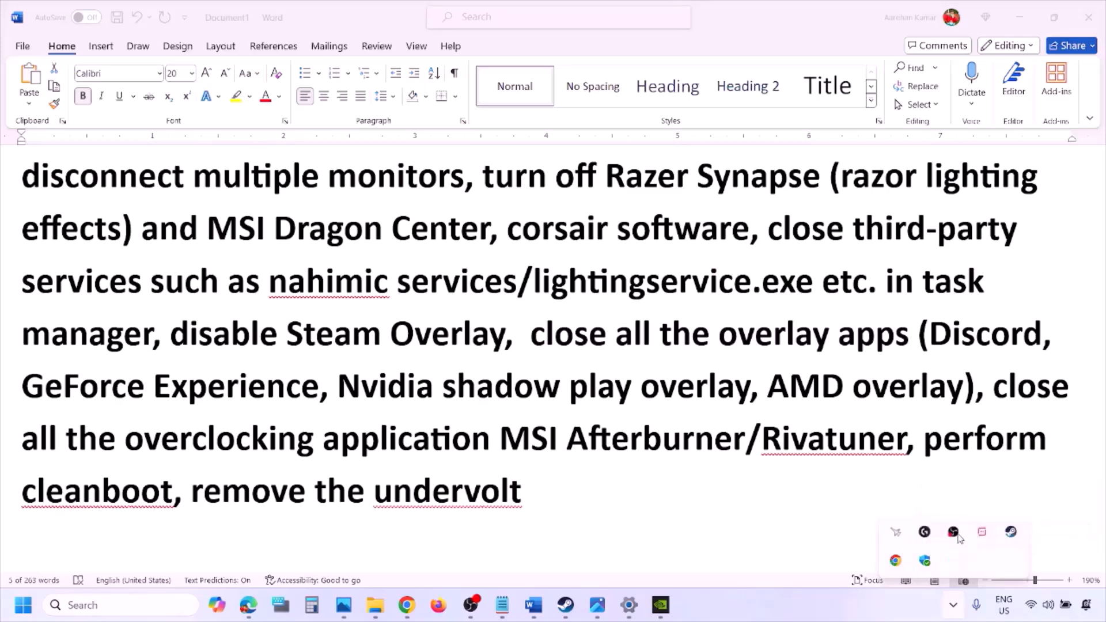
right_click(925, 534)
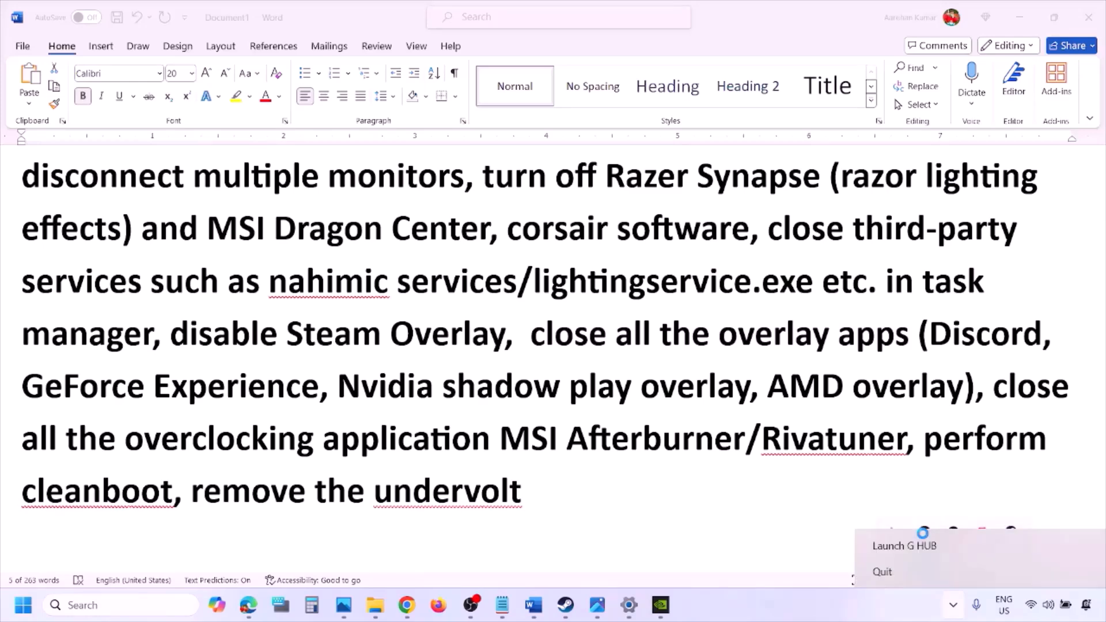
click(928, 567)
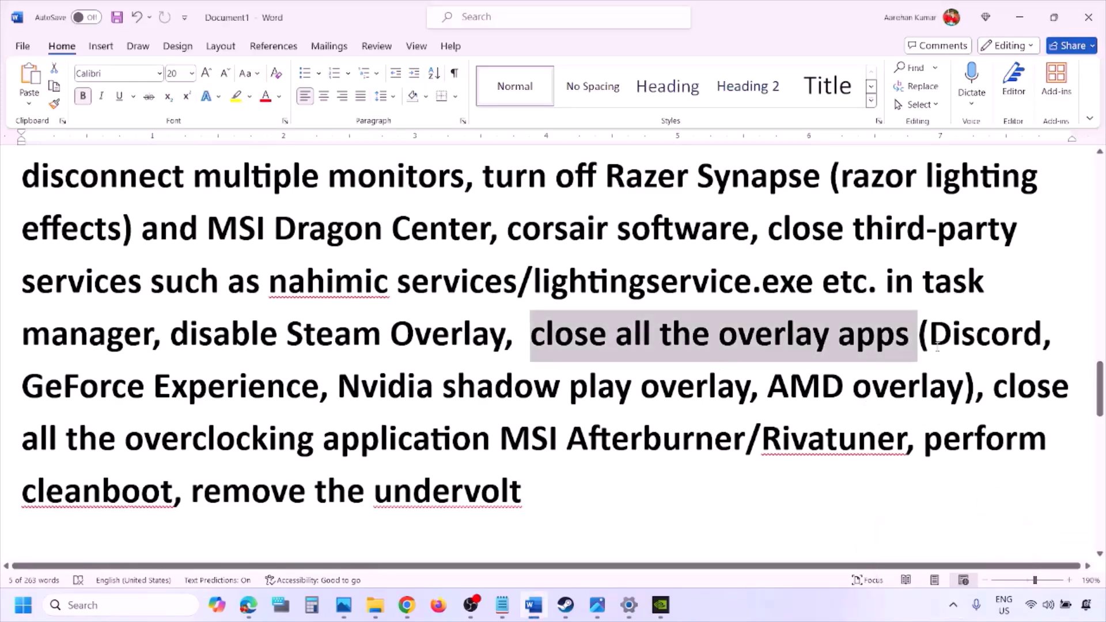
- Quit the background app with the pink icon from the hidden system tray icons
click(953, 605)
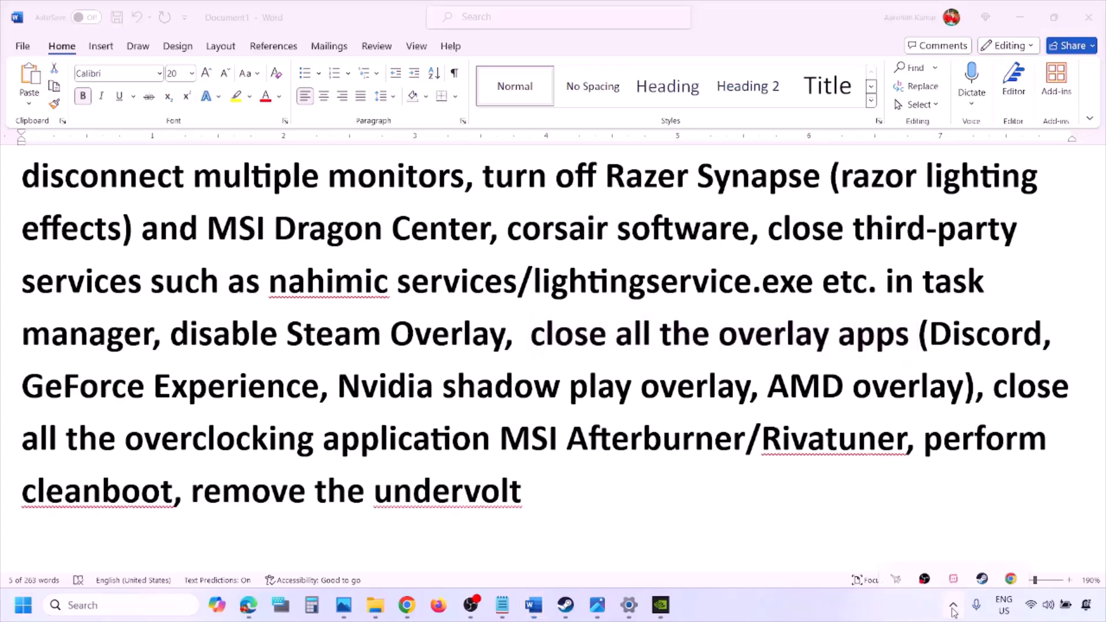
right_click(954, 538)
click(982, 532)
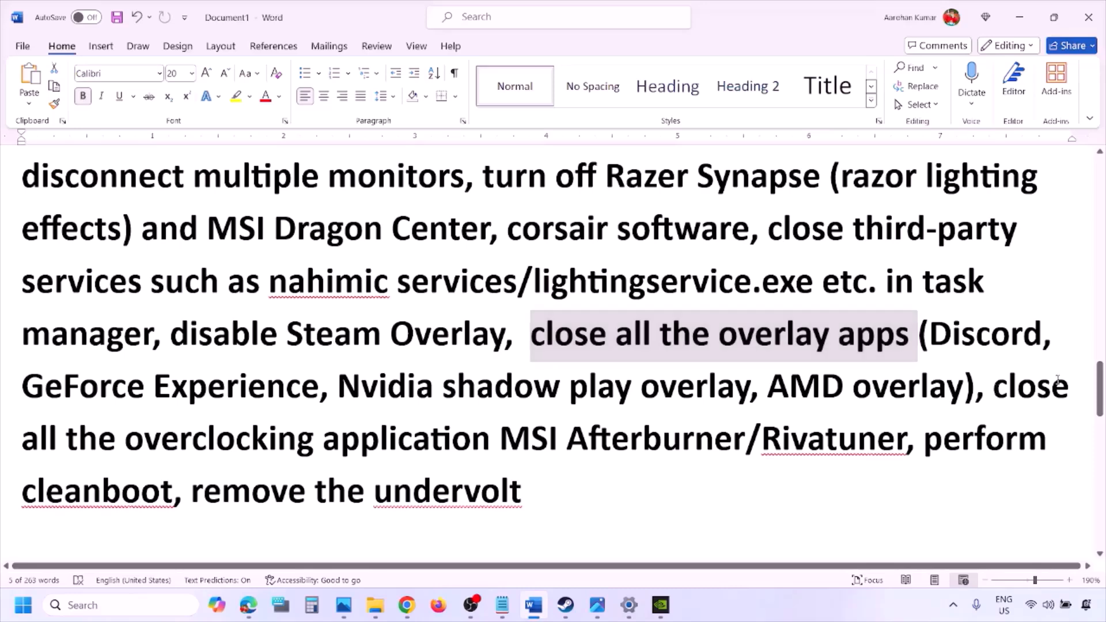
- Highlight the instruction to close all overclocking applications, and close MSI Afterburner from the system tray
drag(995, 389, 531, 444)
click(954, 604)
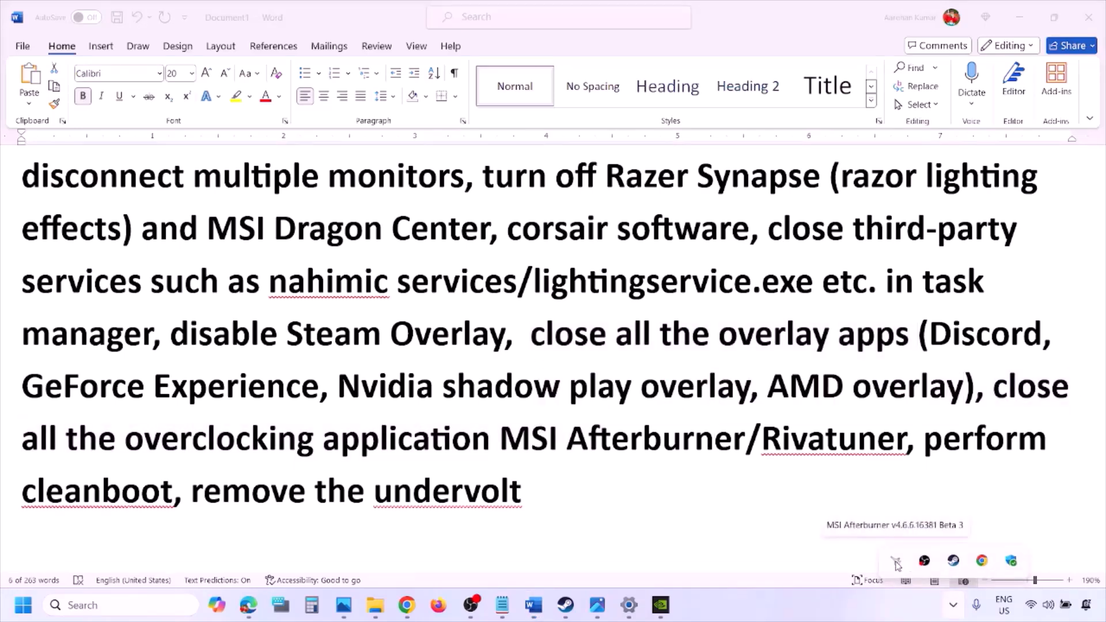
right_click(894, 564)
click(932, 556)
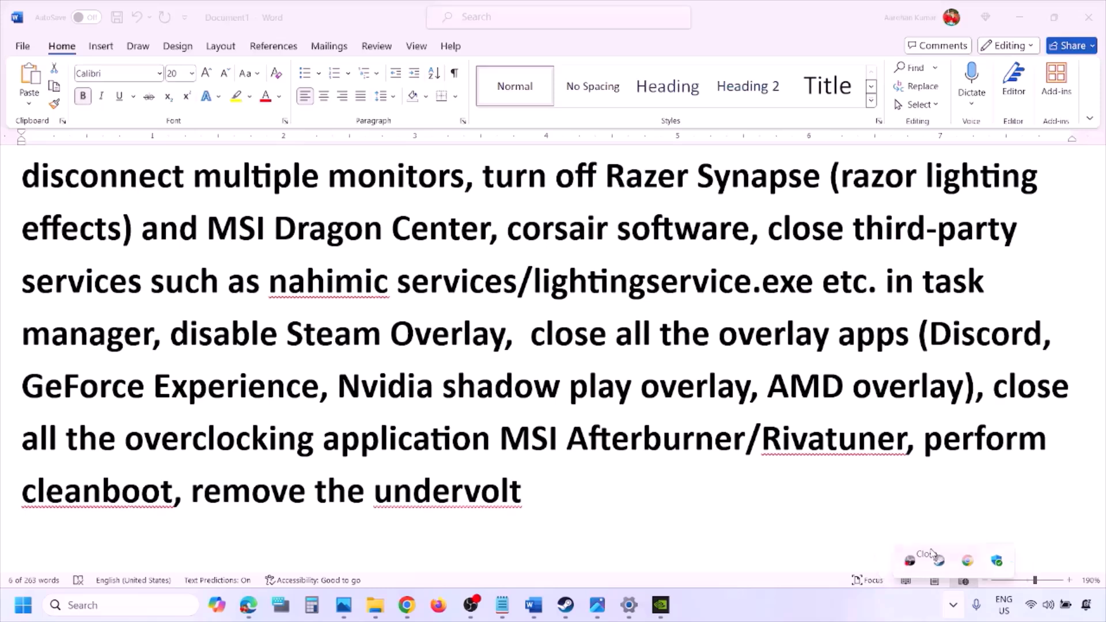
click(781, 408)
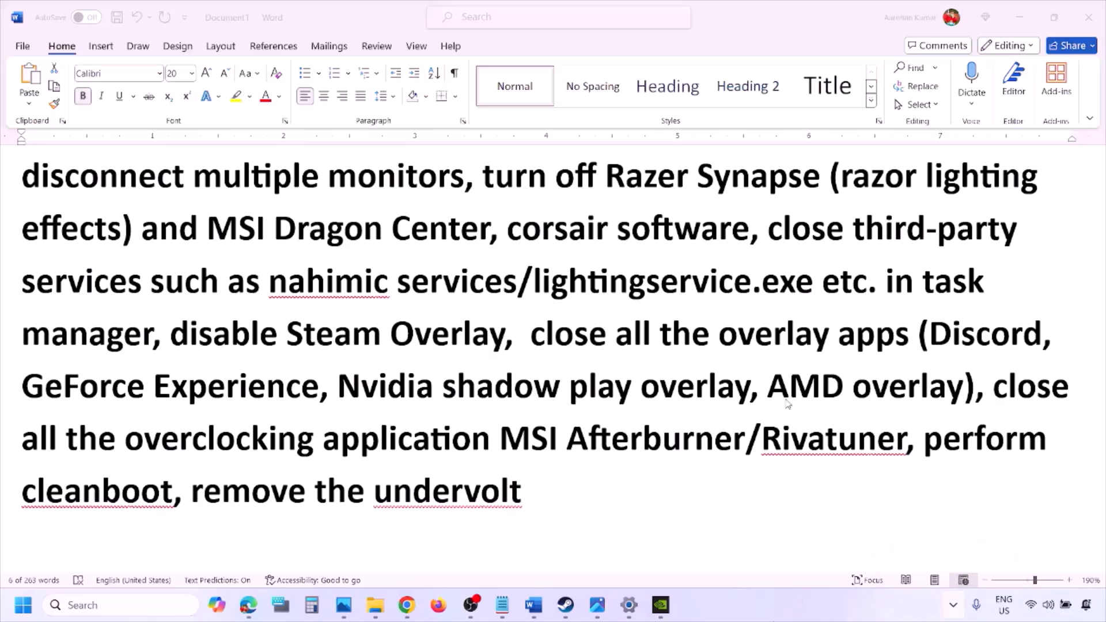
- Highlight the "perform cleanboot" instruction in the Word document, and search Windows for System Configuration and open it
drag(763, 438, 1018, 441)
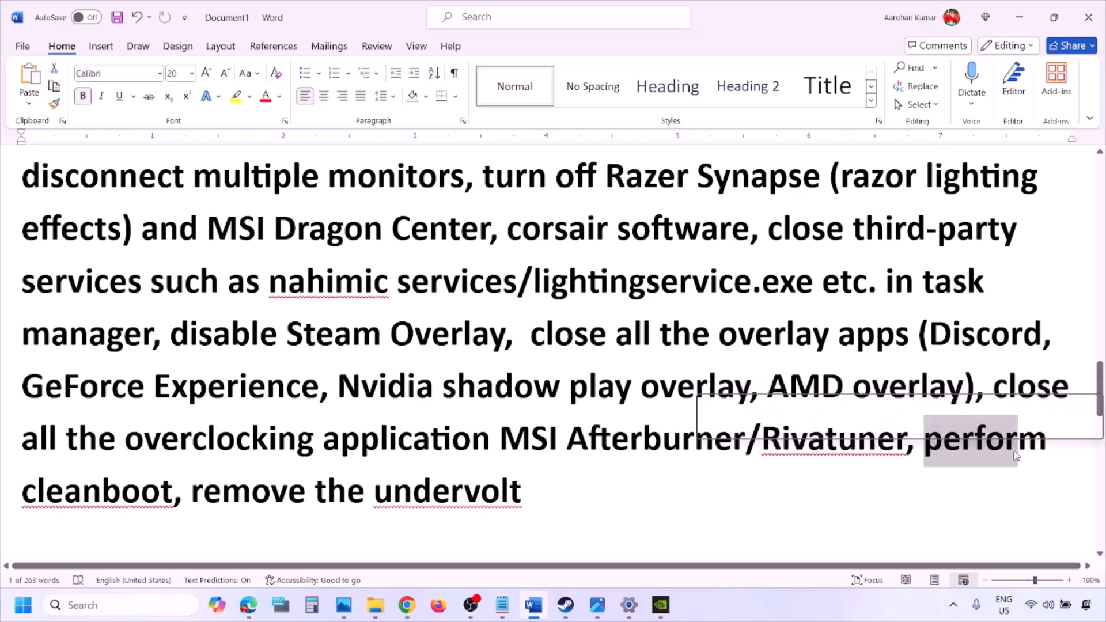
click(85, 602)
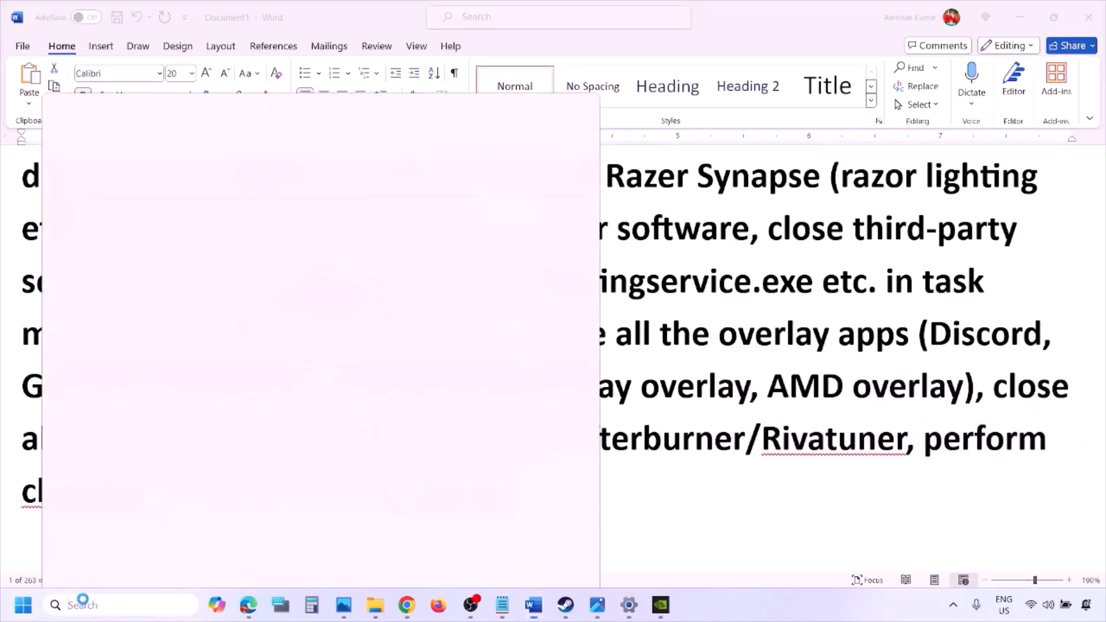
text(ystem)
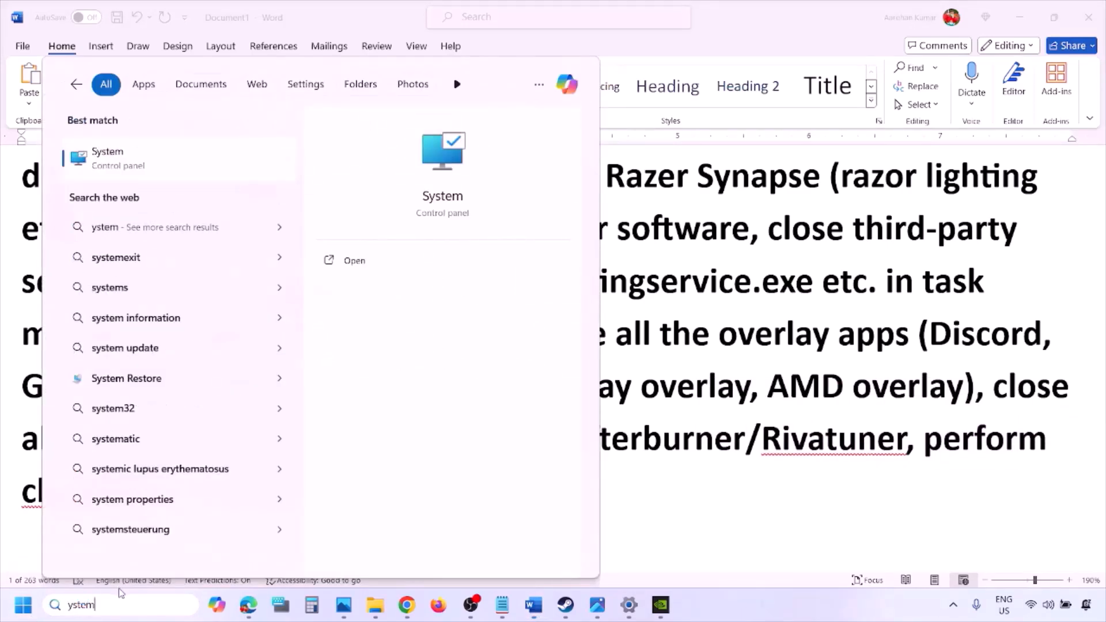
text(s)
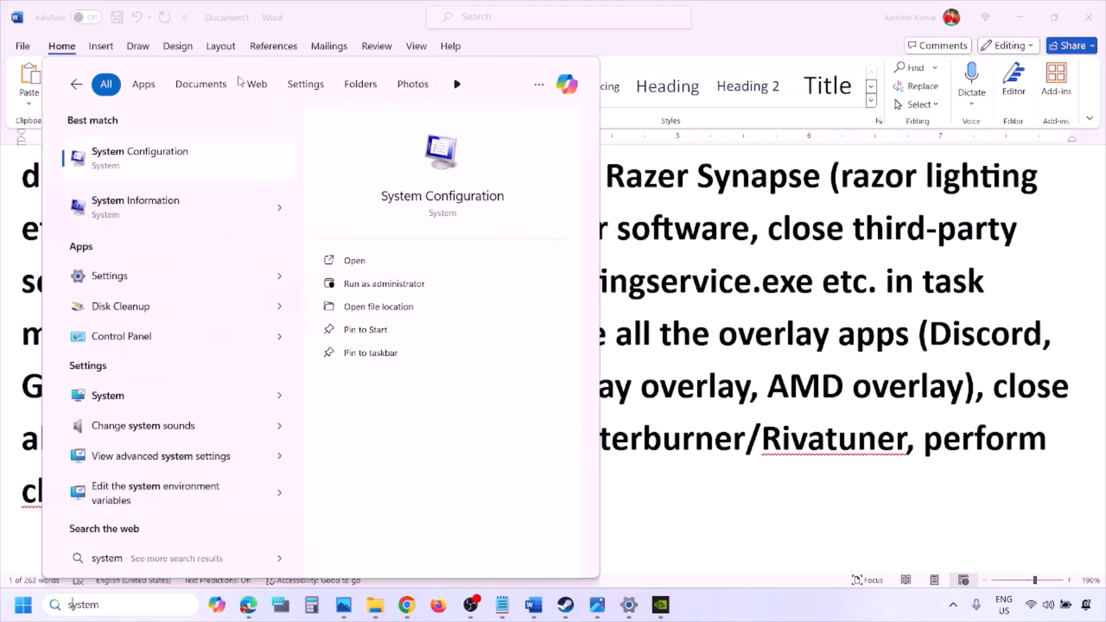
click(173, 159)
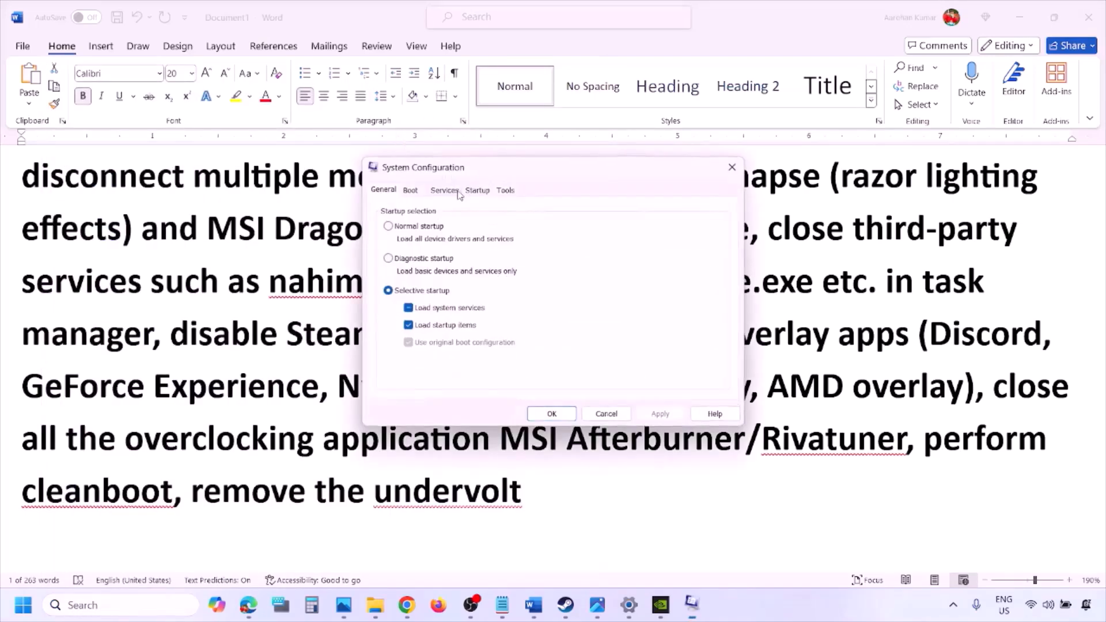
- Hide all Microsoft services in System Configuration's list of services and confirm the configuration
click(445, 191)
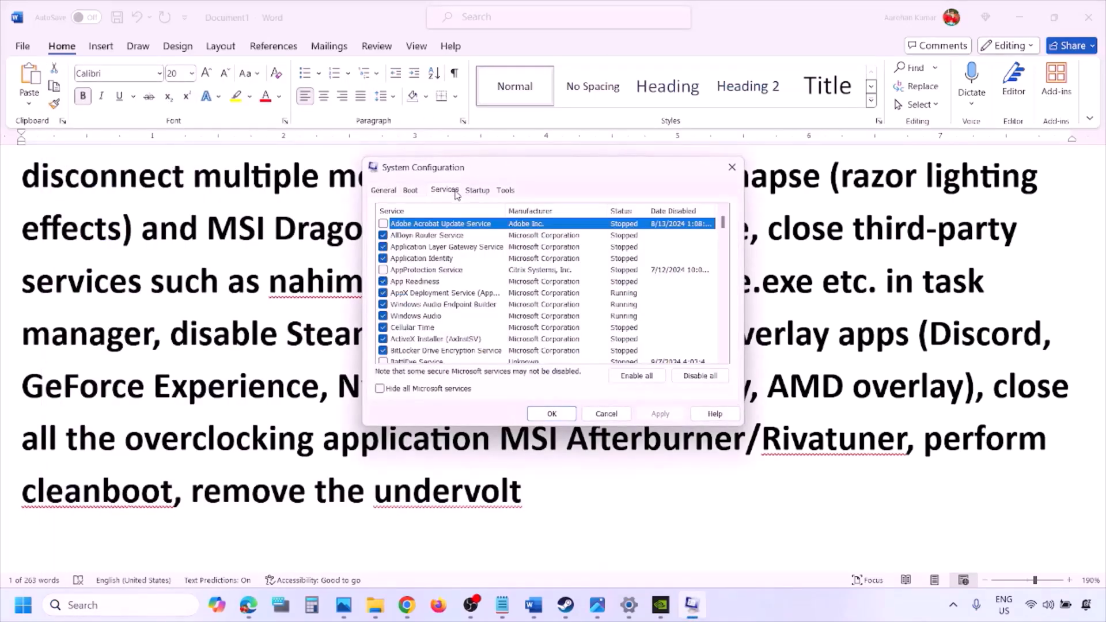
click(379, 390)
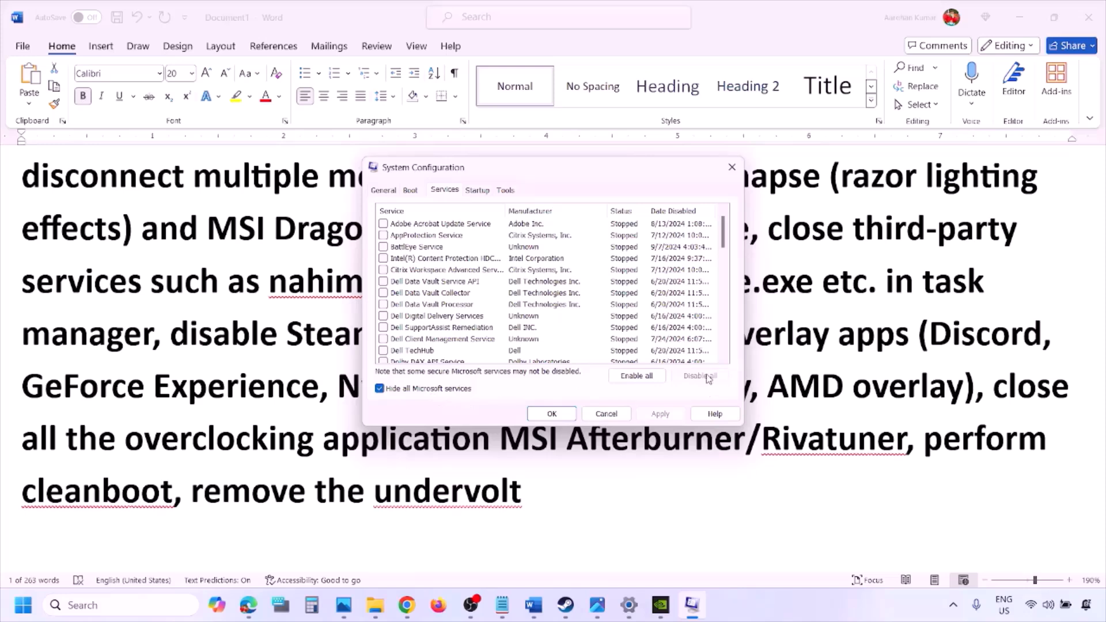
click(562, 413)
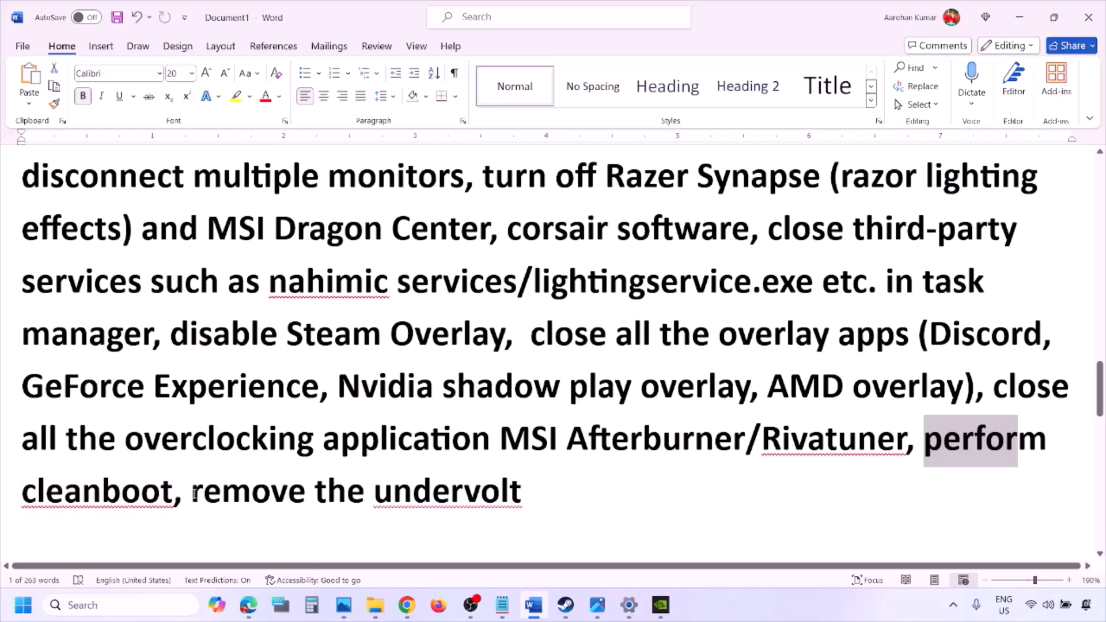
- Highlight "remove the undervolt" in Step 9 and the Step 10 title "Increase the Virtual Memory" in the document
drag(194, 495, 498, 485)
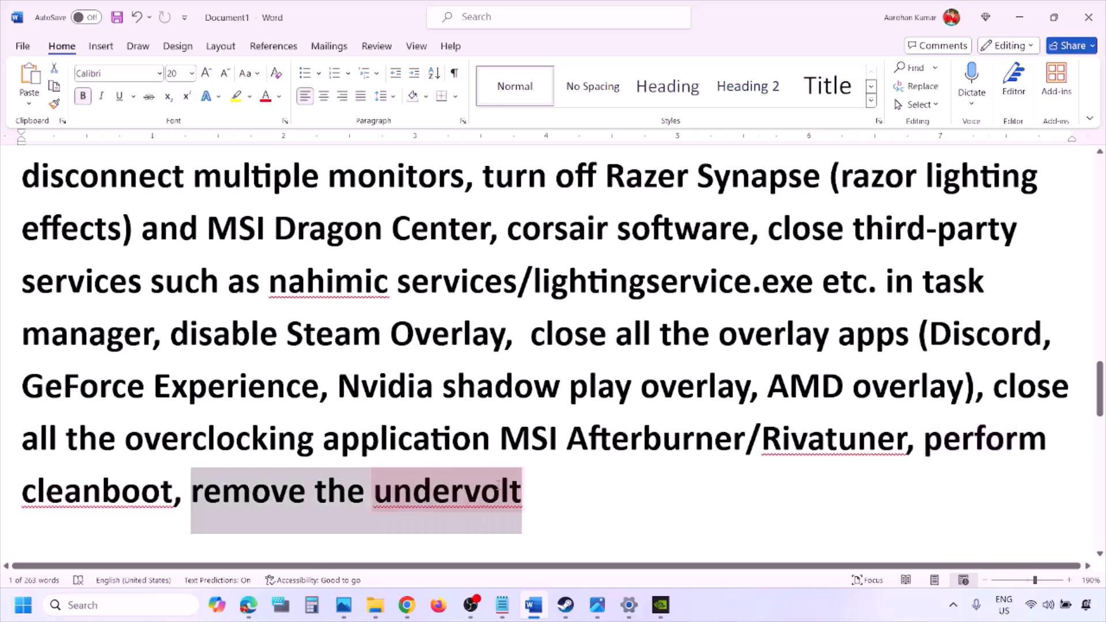
click(692, 492)
scroll(692, 491, down, 5)
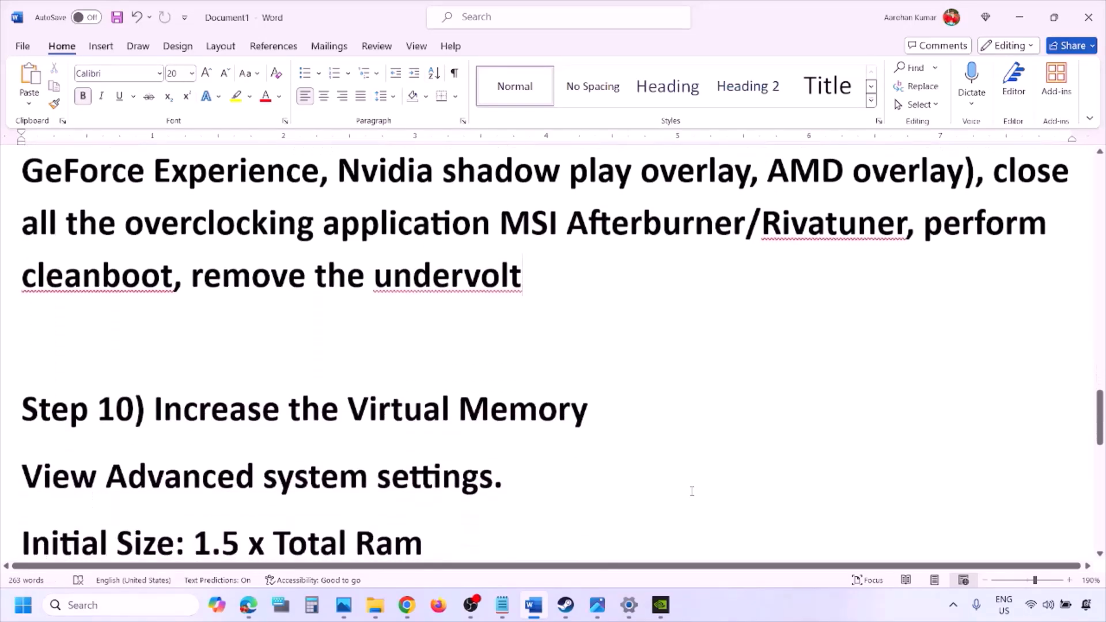
drag(154, 322, 587, 324)
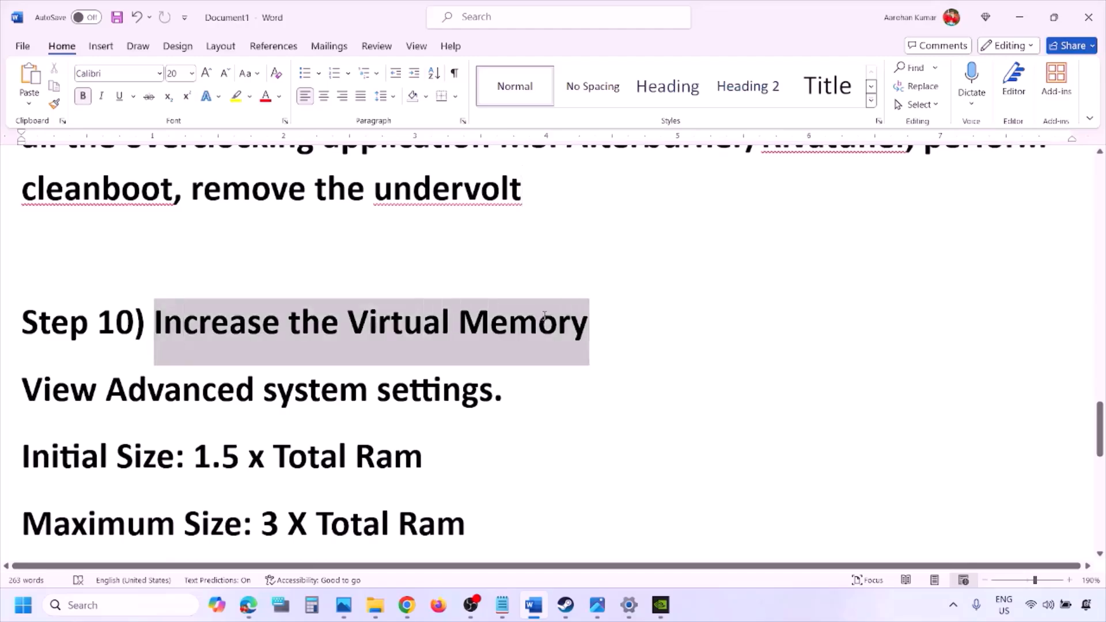
click(740, 613)
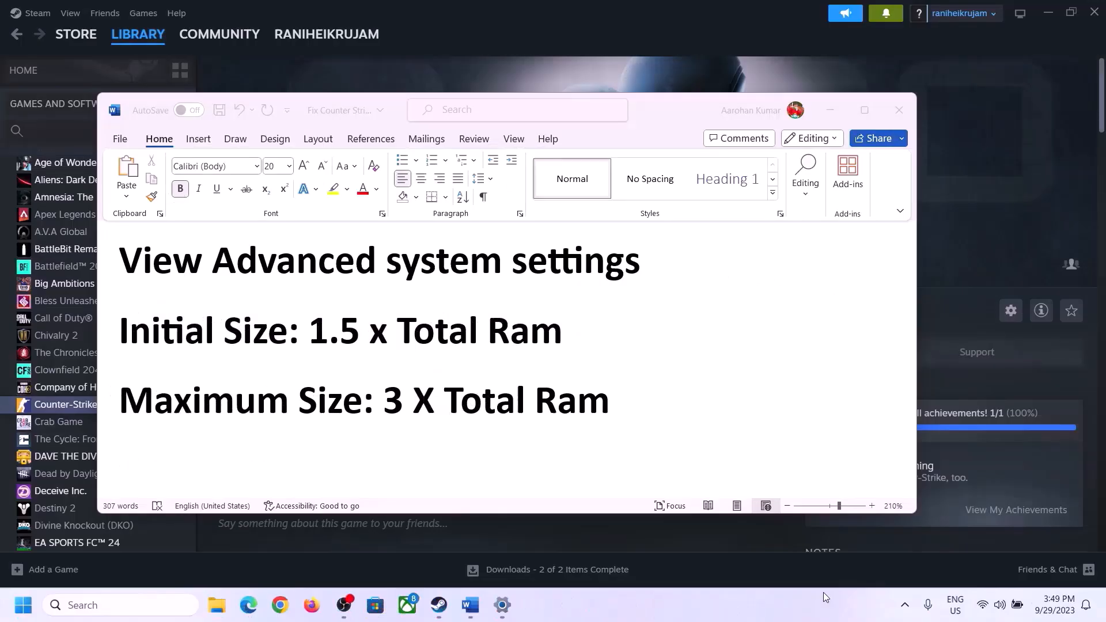
- Copy "View Advanced system settings" from the Word document and use it as a Windows search to open that control panel item
click(157, 264)
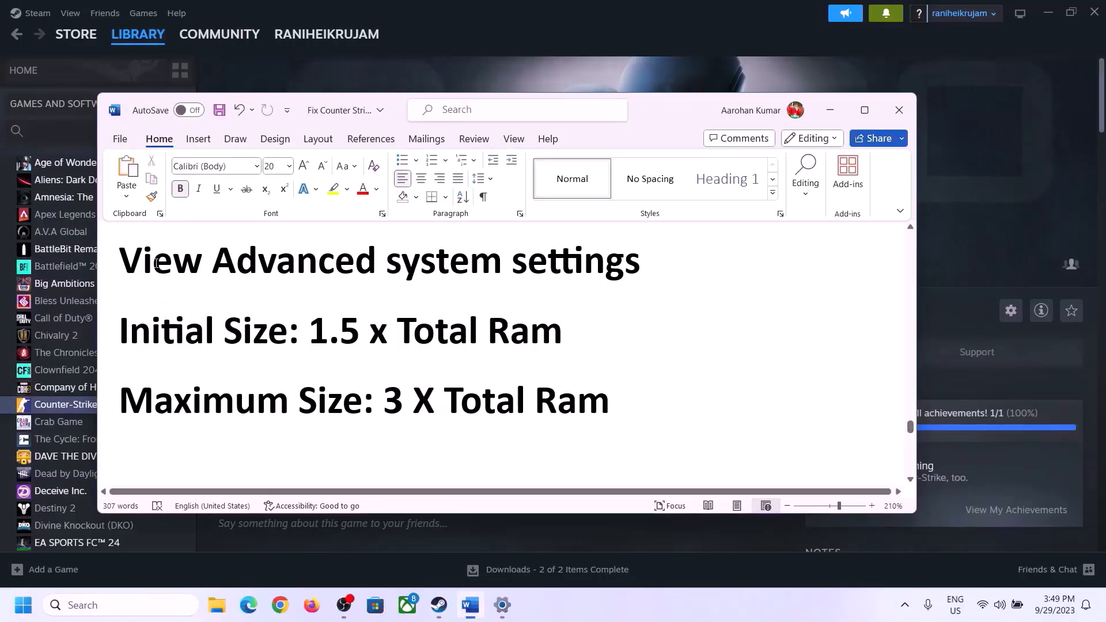
drag(131, 266, 611, 275)
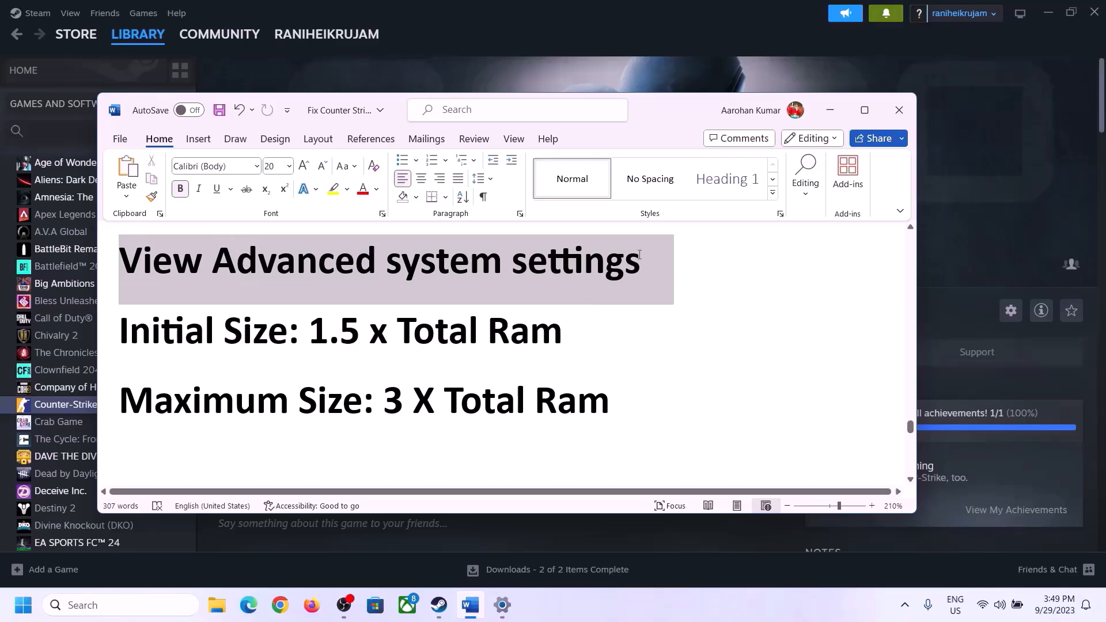
key(ctrl+c)
click(132, 605)
key(ctrl+v)
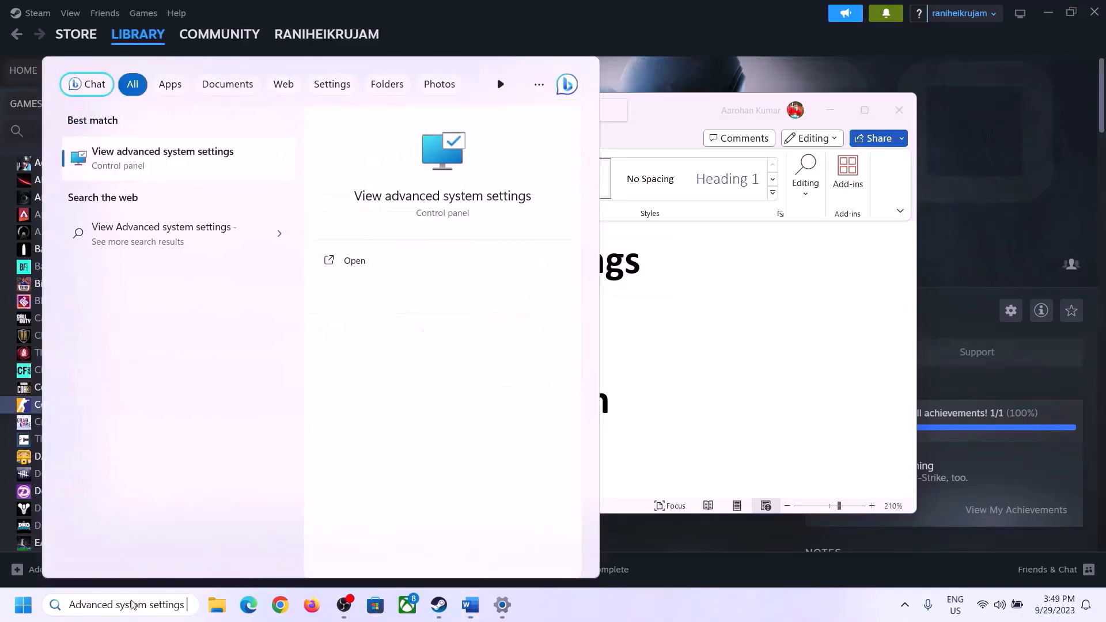
click(157, 167)
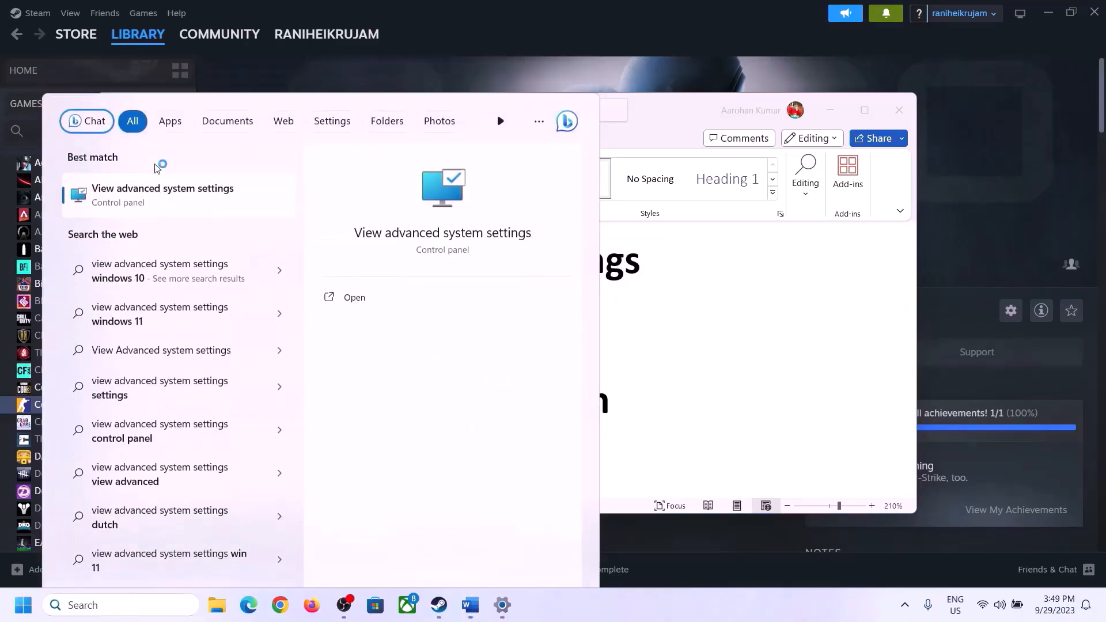
- Move the System Properties window to the middle and open the virtual memory settings from the advanced Performance Options
drag(232, 117, 495, 200)
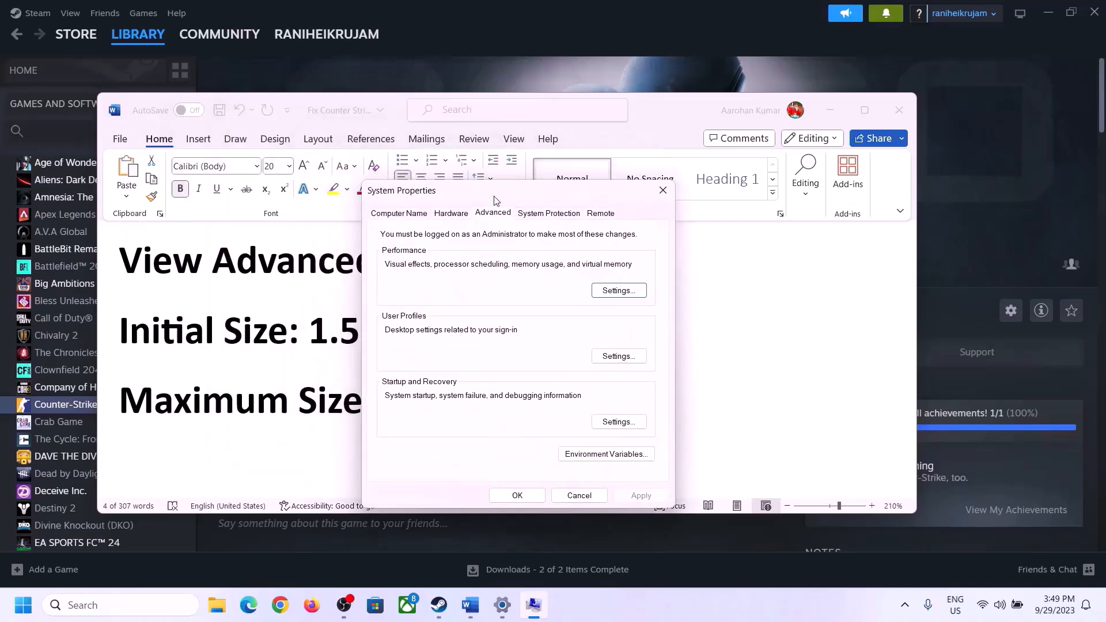
click(620, 295)
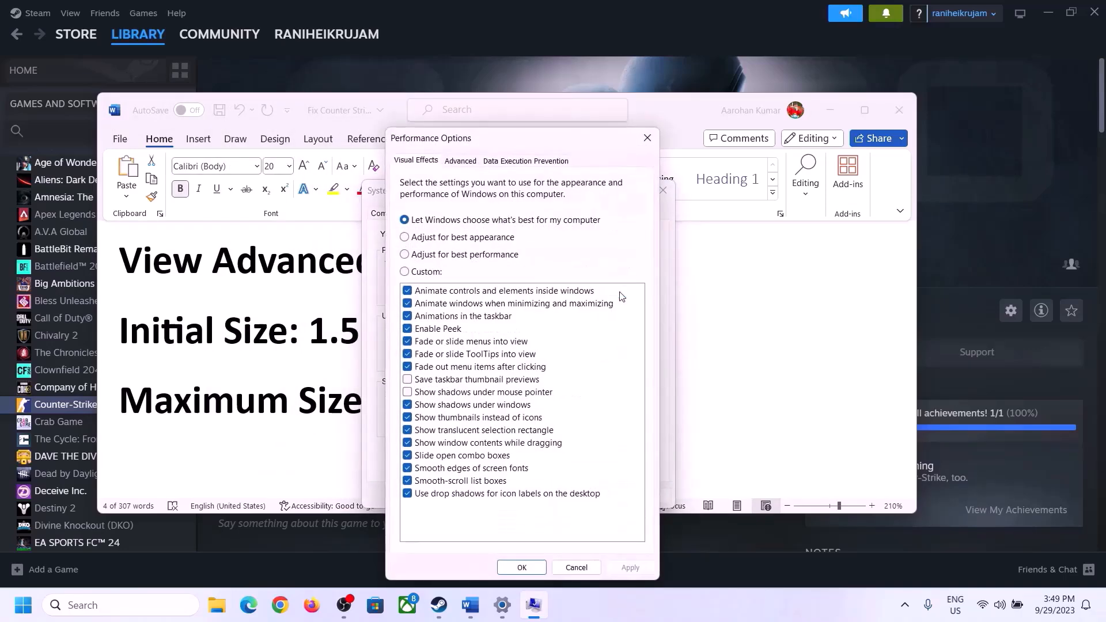
click(465, 164)
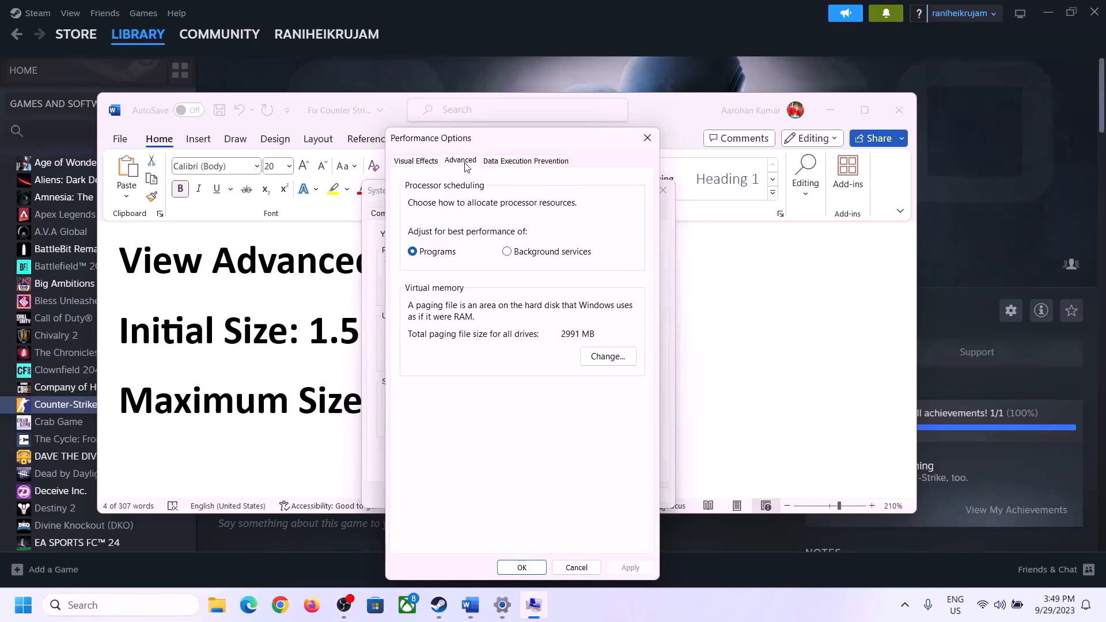
click(610, 357)
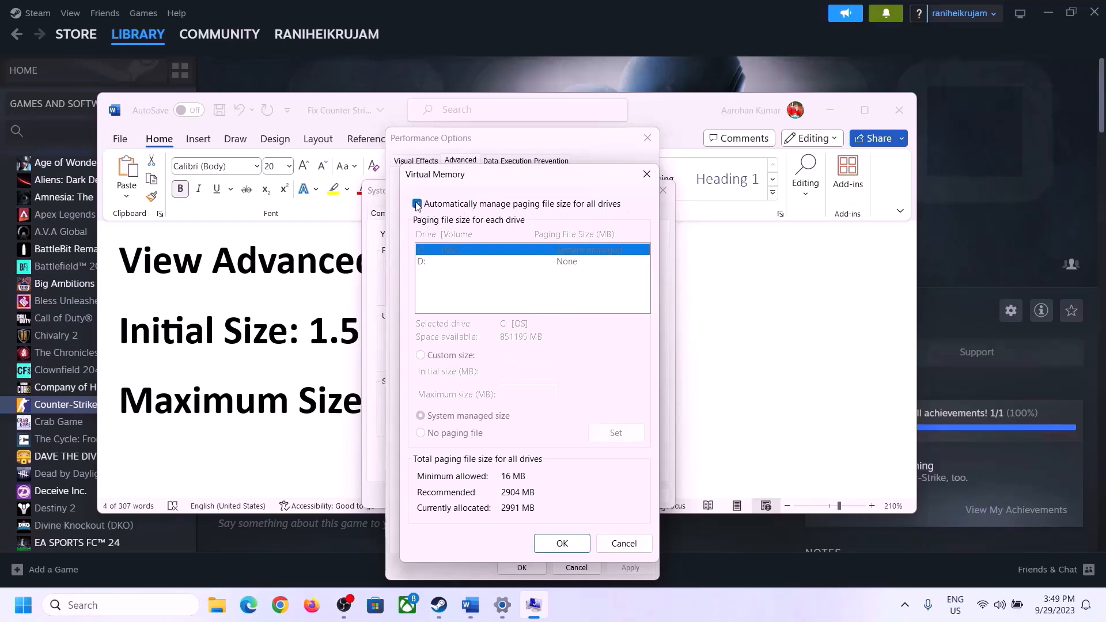
- Turn off automatic paging file management and choose a custom size for drive C:
click(418, 204)
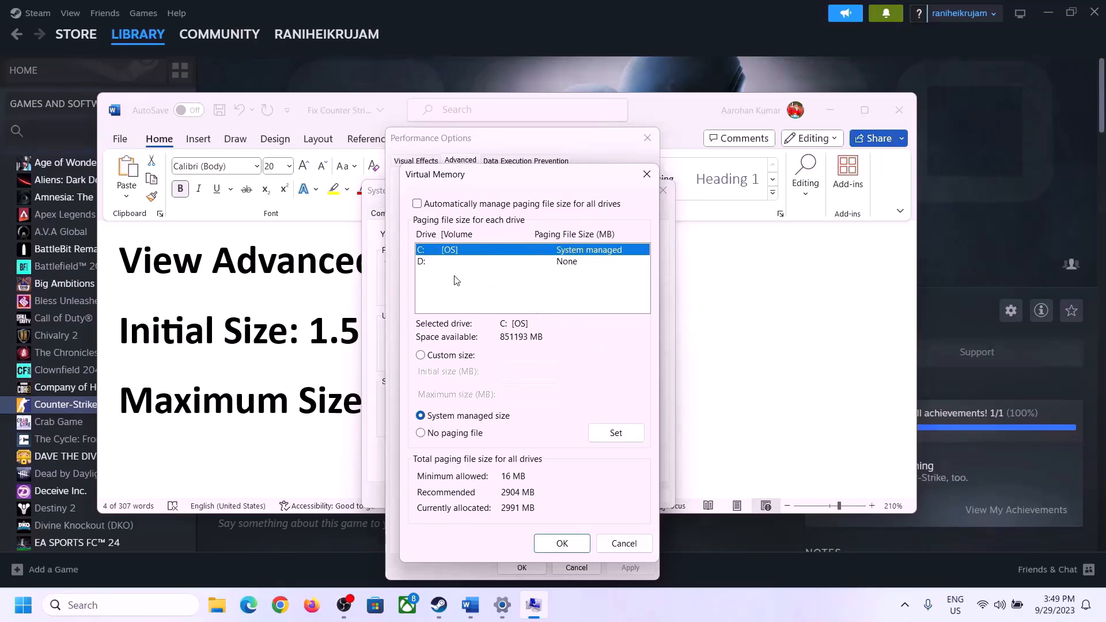
click(421, 356)
click(531, 372)
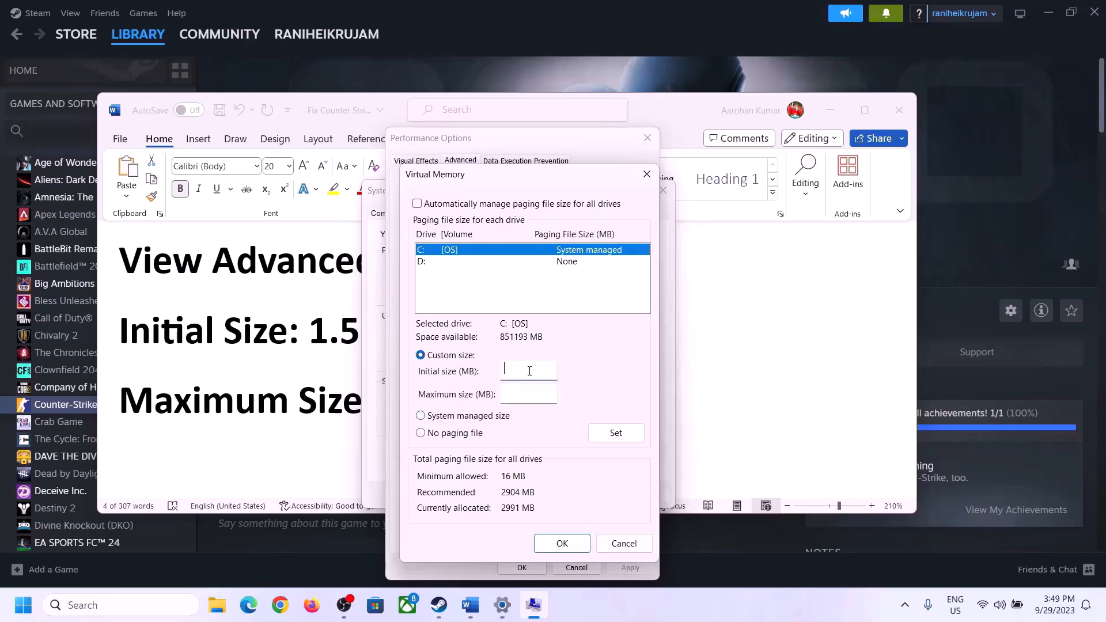
- Highlight the initial size formula "1.5 x Total Ram" in Word, and look up the installed RAM in the Windows Settings system information
click(299, 344)
drag(302, 344, 571, 344)
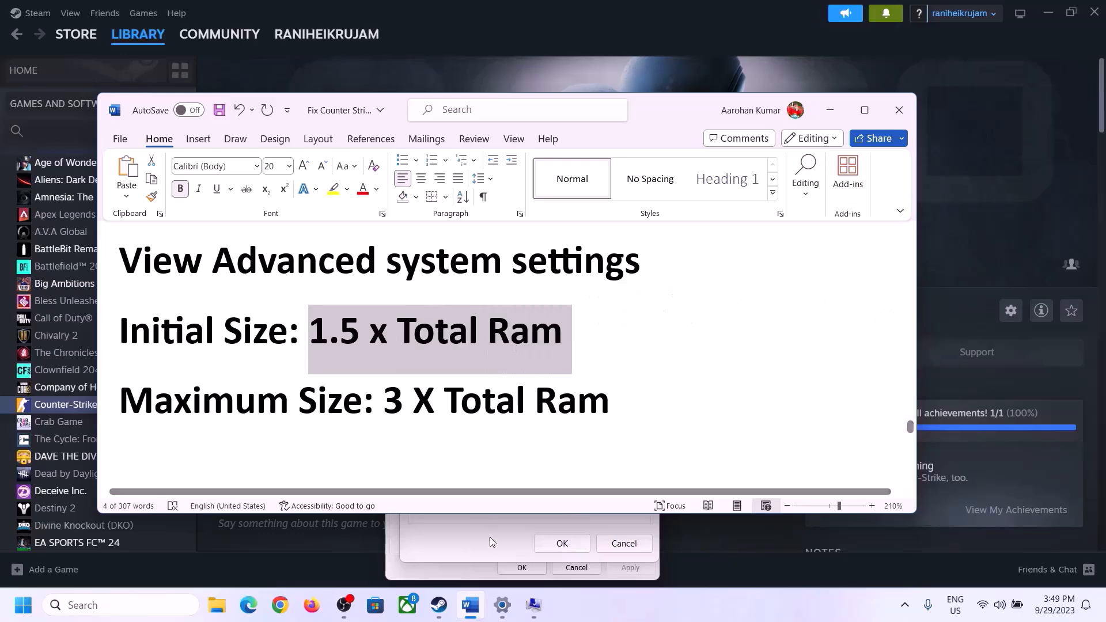
click(503, 606)
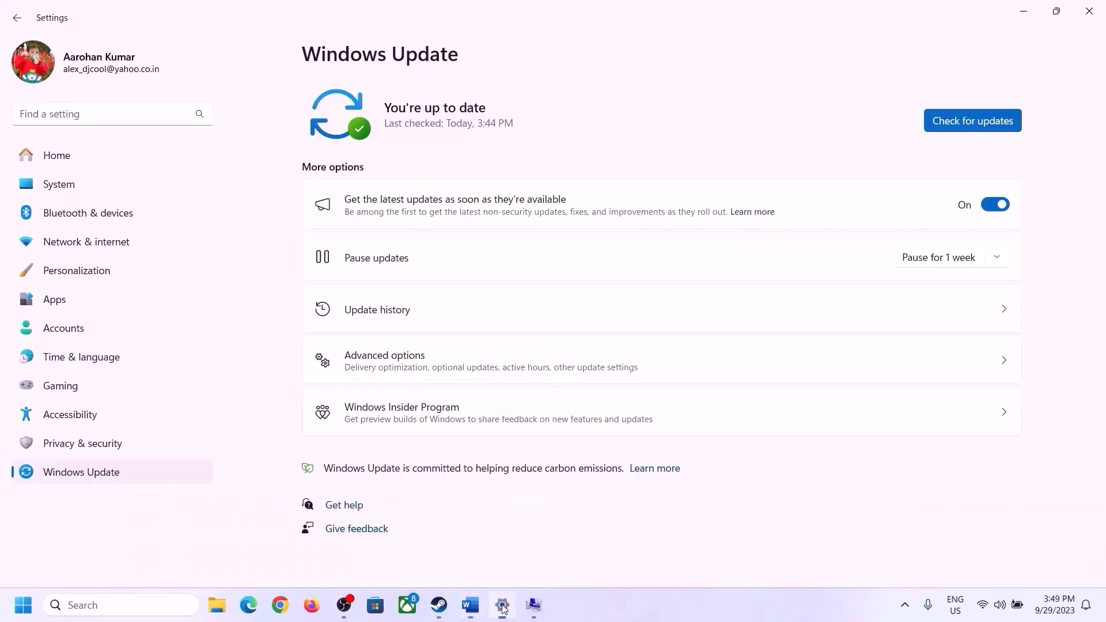
click(52, 188)
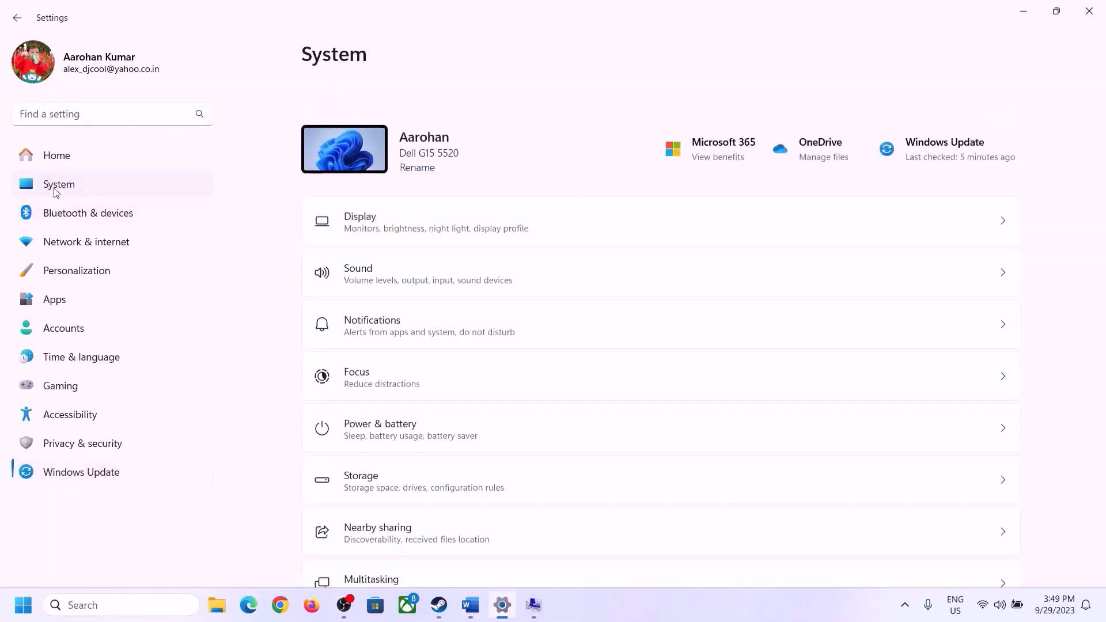
scroll(404, 426, down, 8)
click(365, 544)
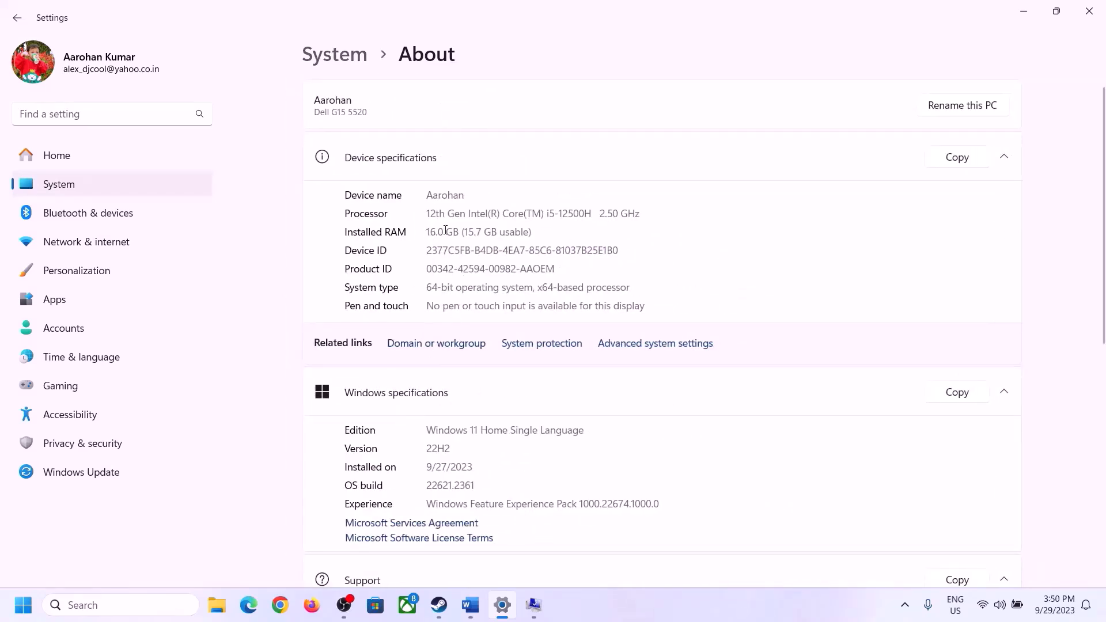
drag(434, 231, 421, 234)
click(434, 231)
drag(436, 231, 421, 231)
- Return to the Virtual Memory dialog, launch Calculator with the Run command "calc", and place it beside the dialog
click(535, 609)
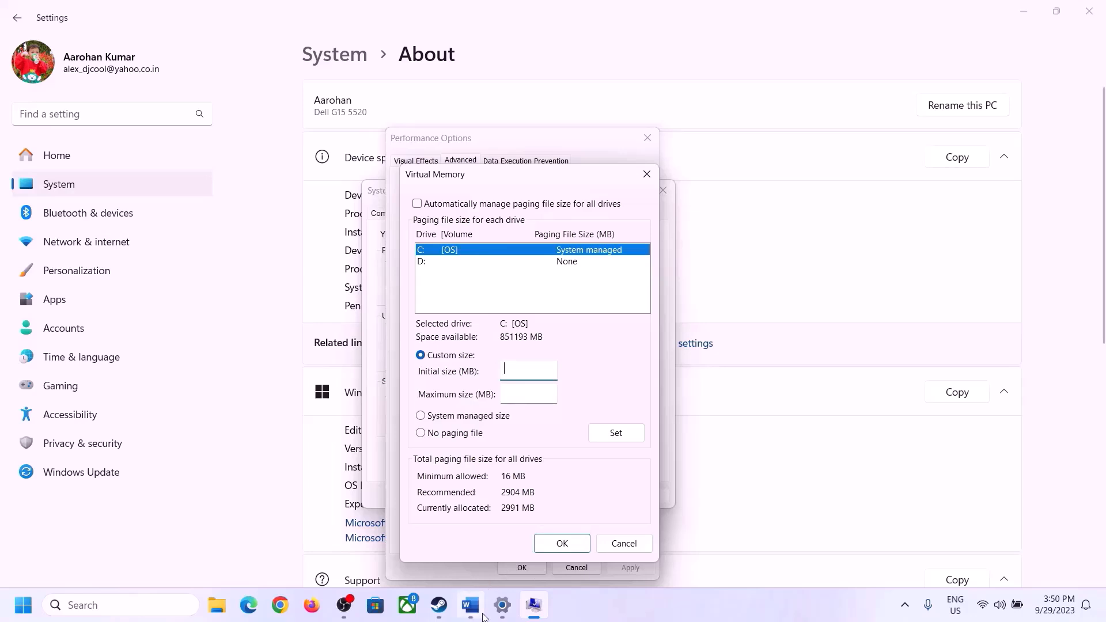
mouse_move(492, 586)
key(super+r)
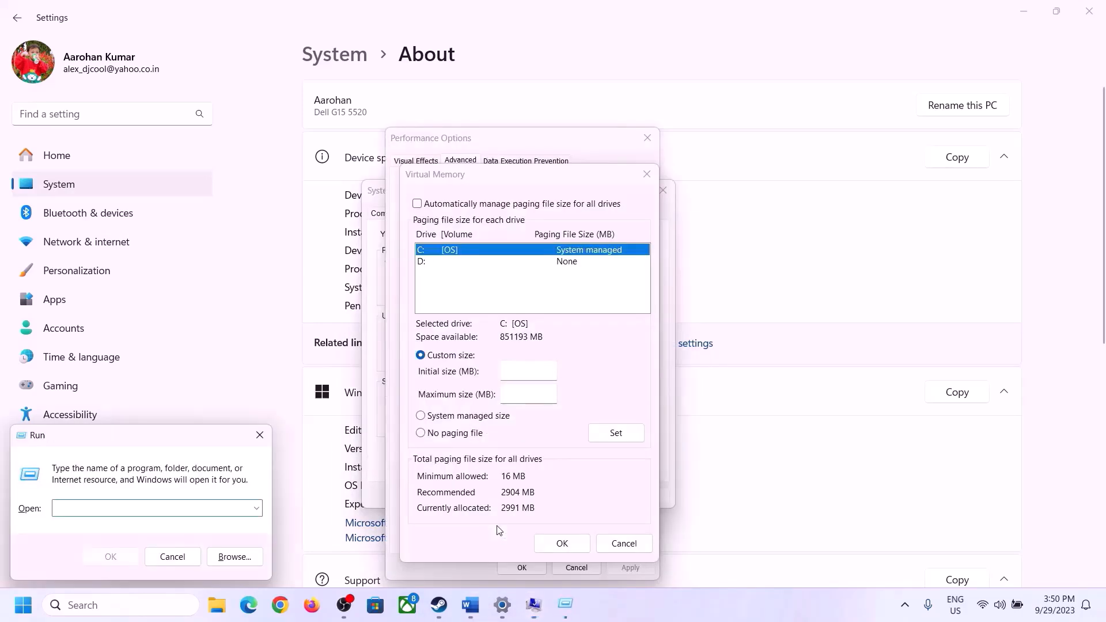
text(ca)
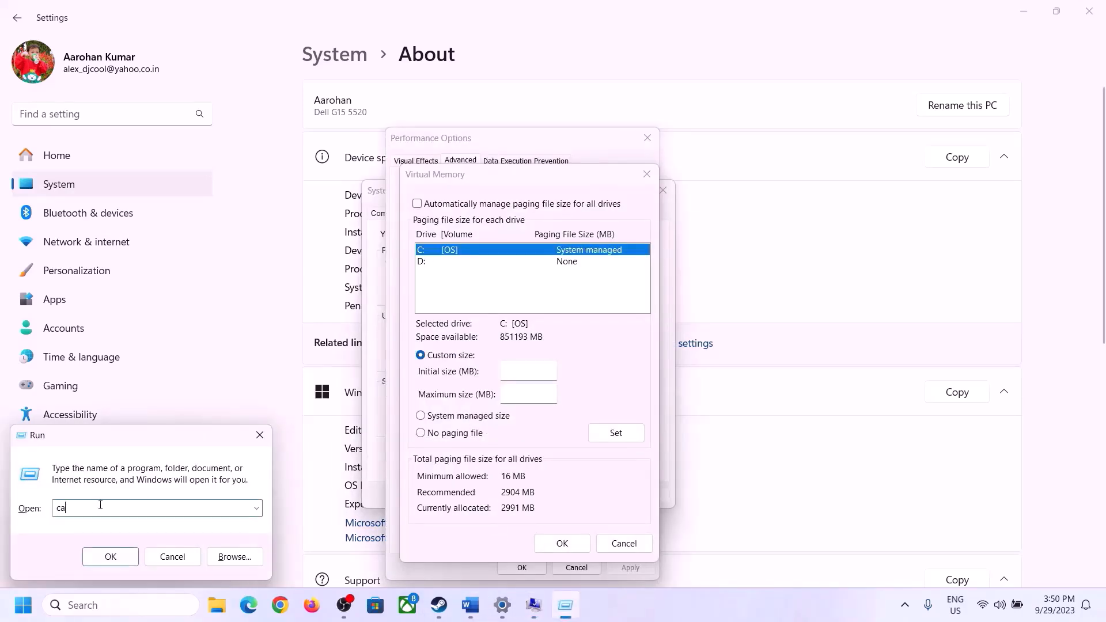
text(lc)
click(111, 557)
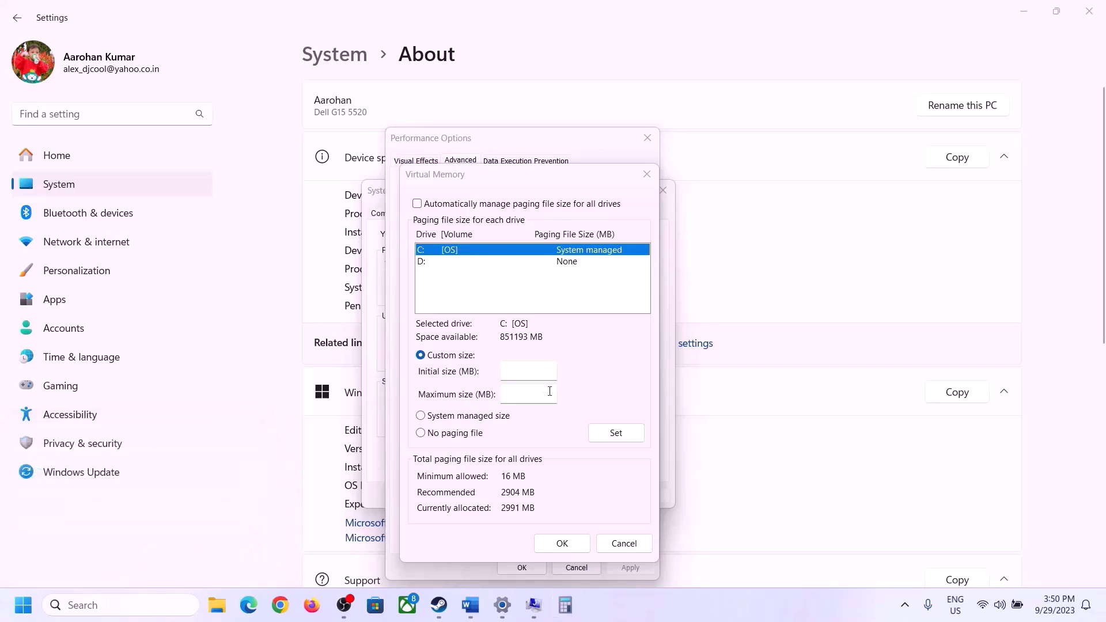
drag(138, 21, 808, 191)
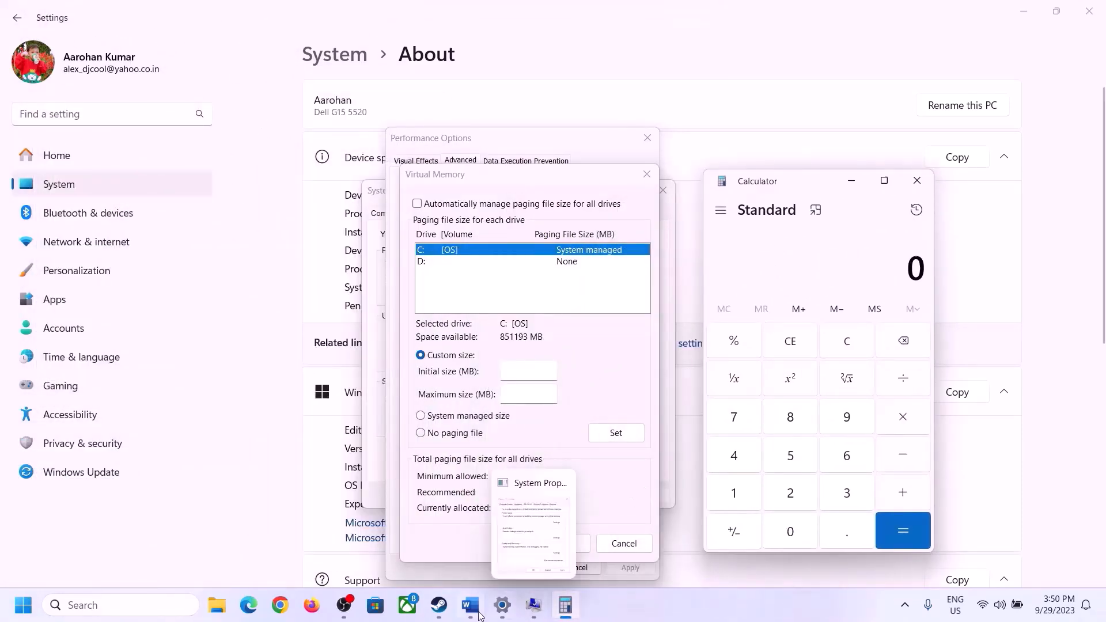
- Bring up the Word document with the size formulas and put Calculator in front of it
mouse_move(470, 605)
click(430, 543)
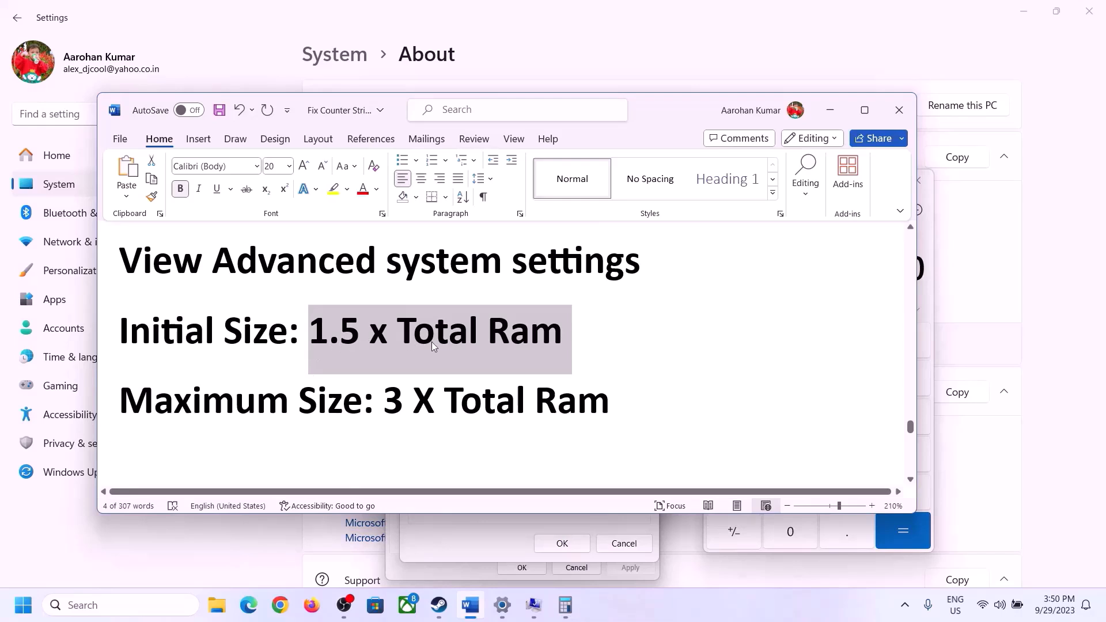
click(566, 605)
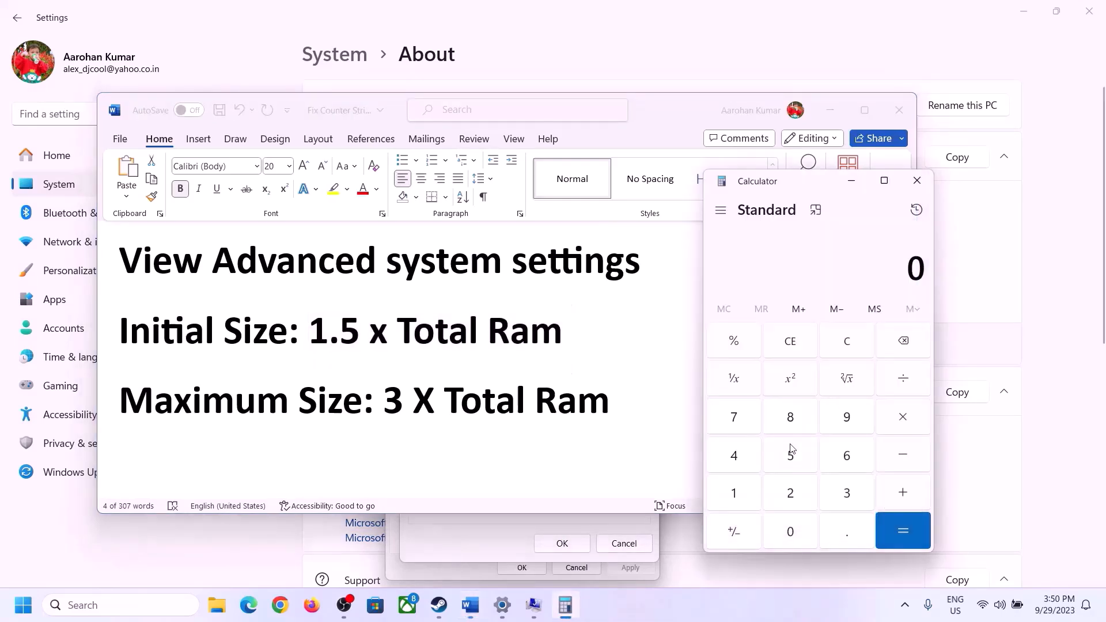
click(735, 496)
click(842, 464)
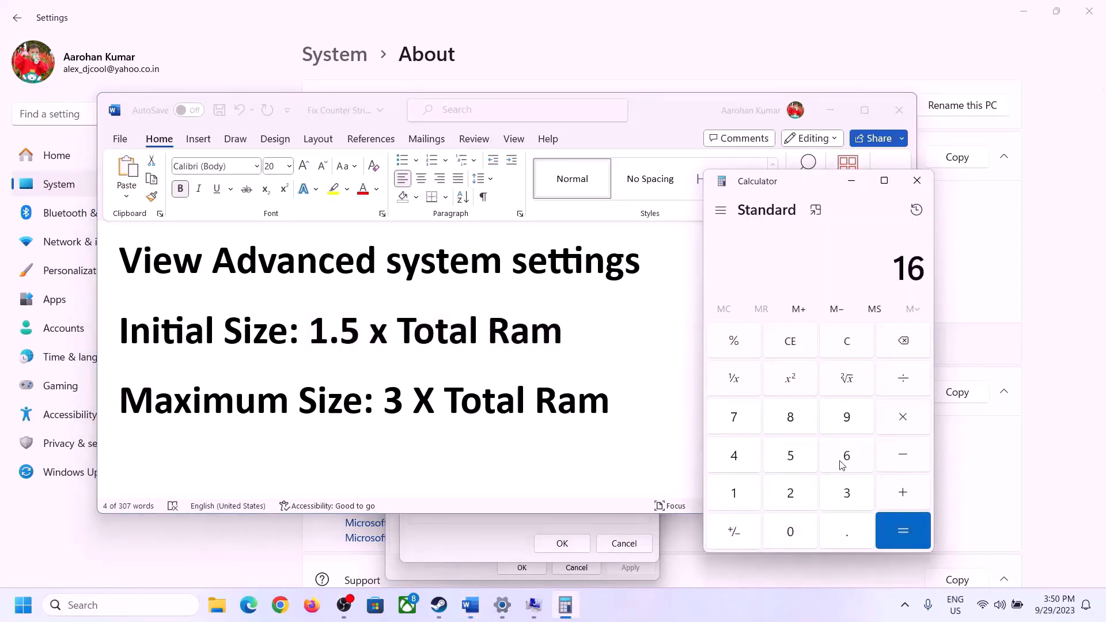
click(848, 349)
- Calculate 16 × 1024 in Calculator to convert the installed RAM to megabytes
click(742, 495)
click(847, 456)
click(902, 425)
click(734, 495)
click(801, 541)
click(792, 496)
click(742, 461)
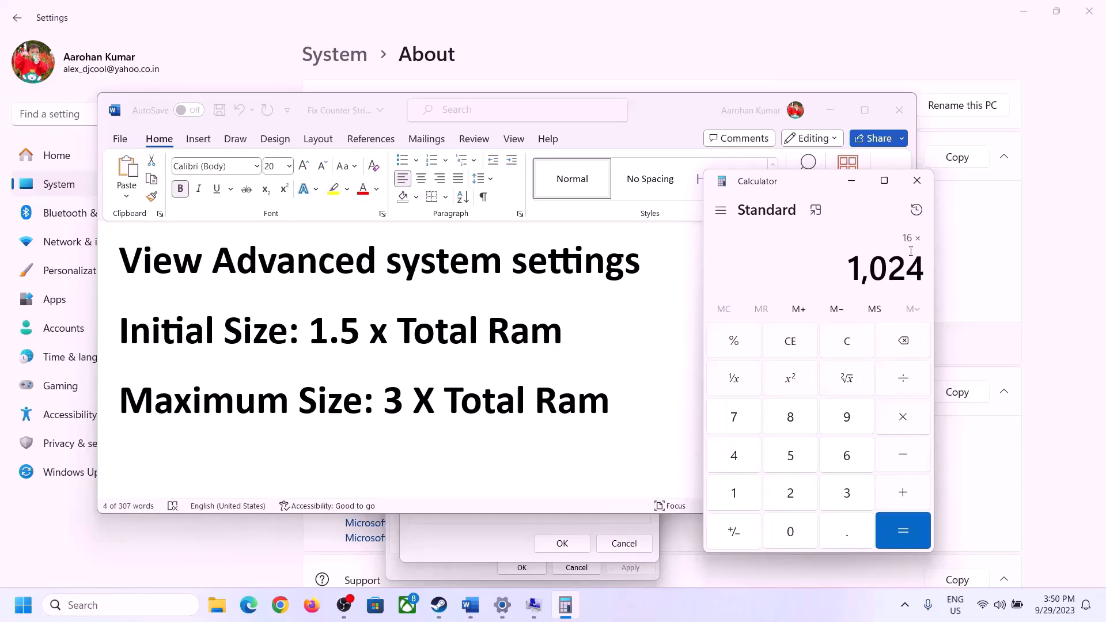
click(903, 534)
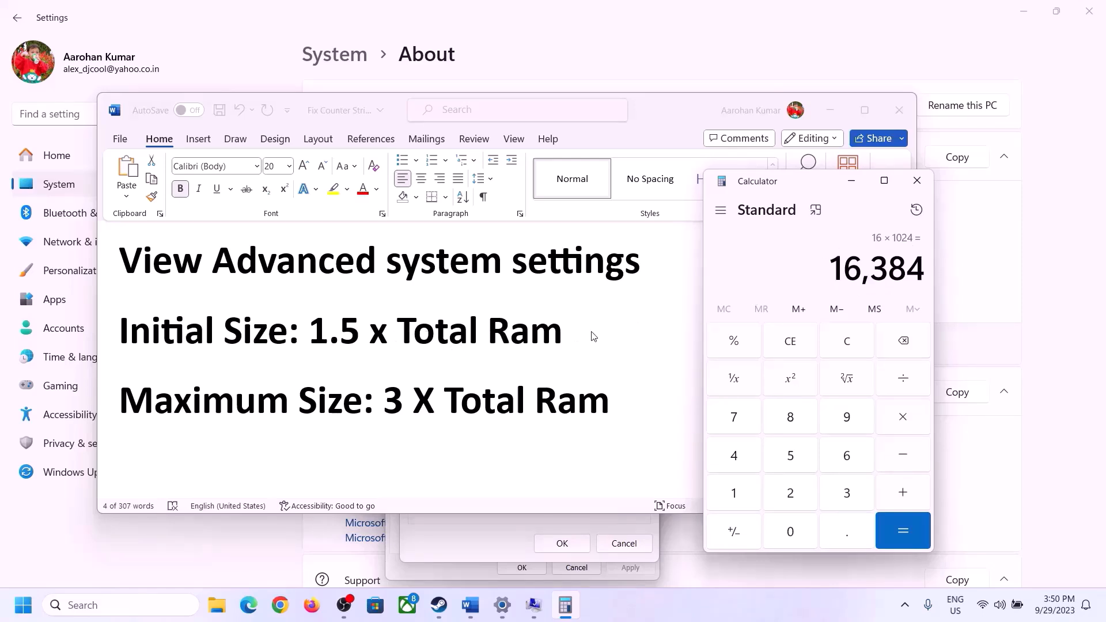
- Multiply the RAM figure in Calculator by 1.5 to work out the initial paging file size
click(903, 419)
click(746, 495)
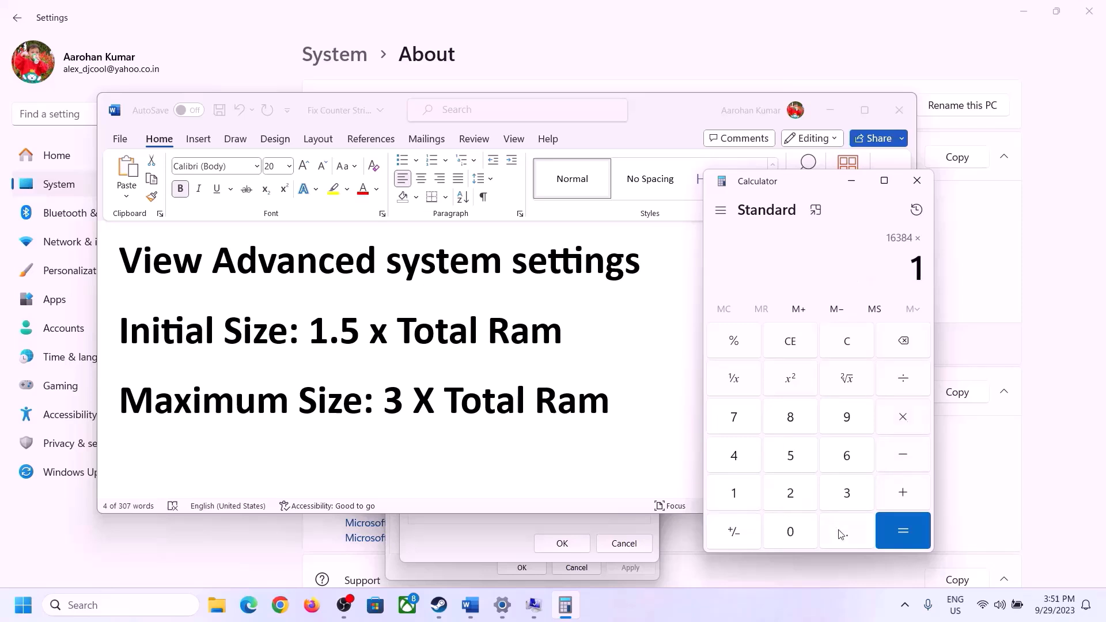
click(842, 534)
click(802, 463)
click(901, 523)
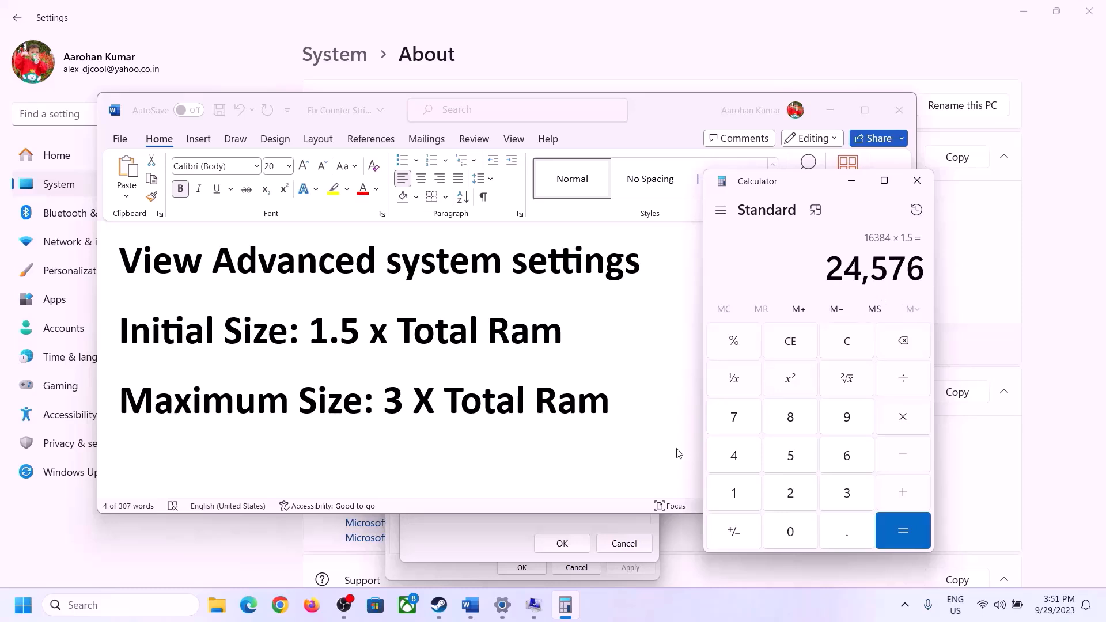
- Enter 24576 MB as the custom initial size for drive C: in the Virtual Memory dialog
click(506, 524)
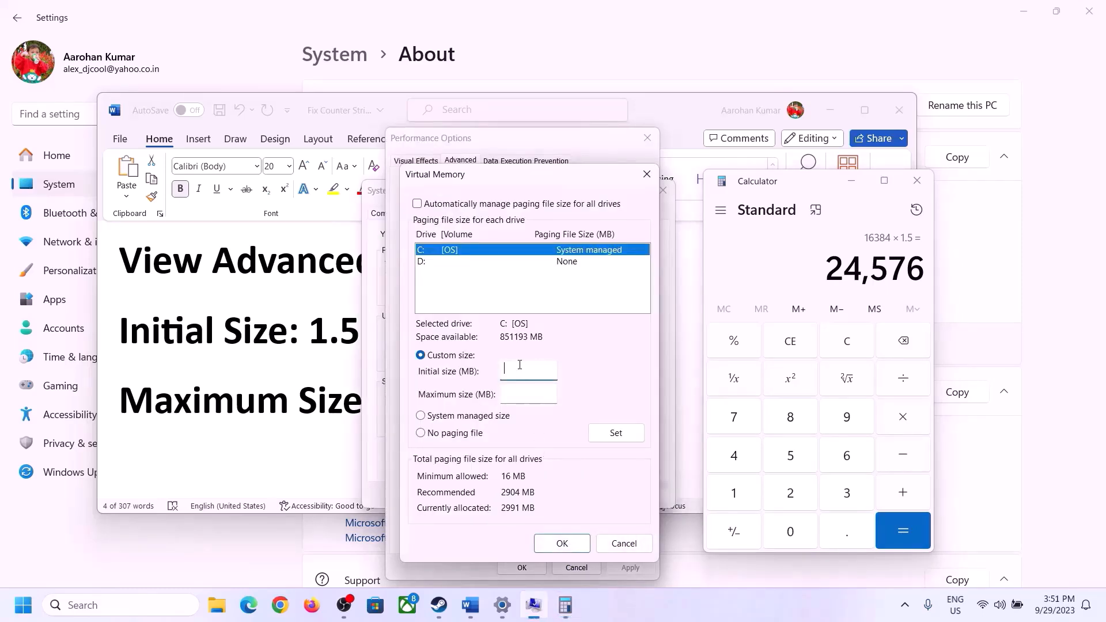
text(24576)
click(554, 393)
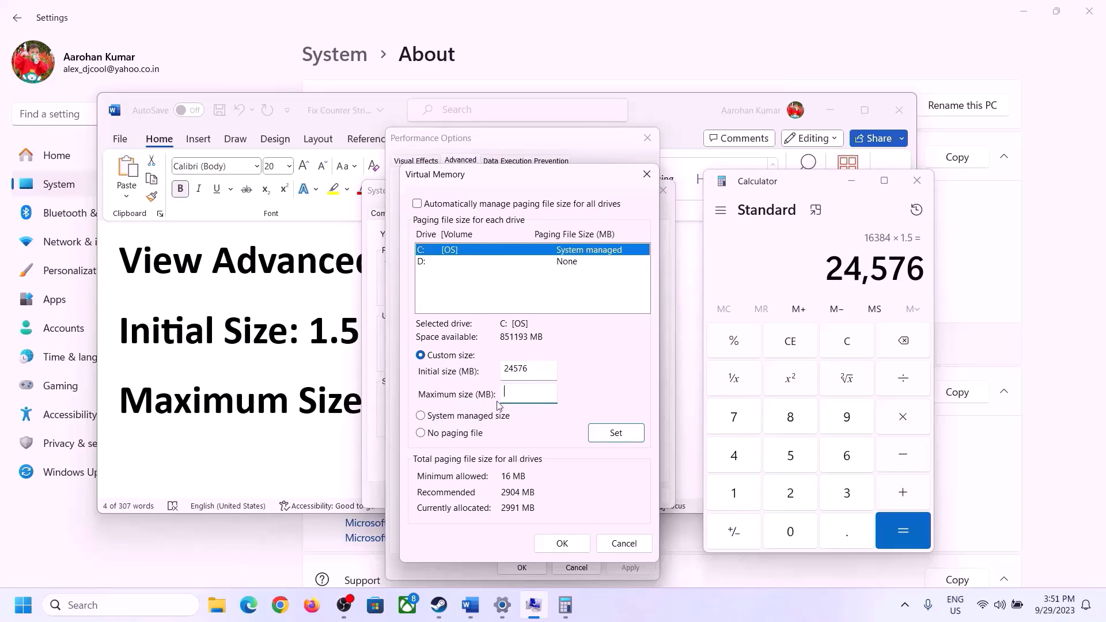
- Check the maximum size formula in Word, clear Calculator, and look up the installed RAM in the Windows Settings system information
click(343, 411)
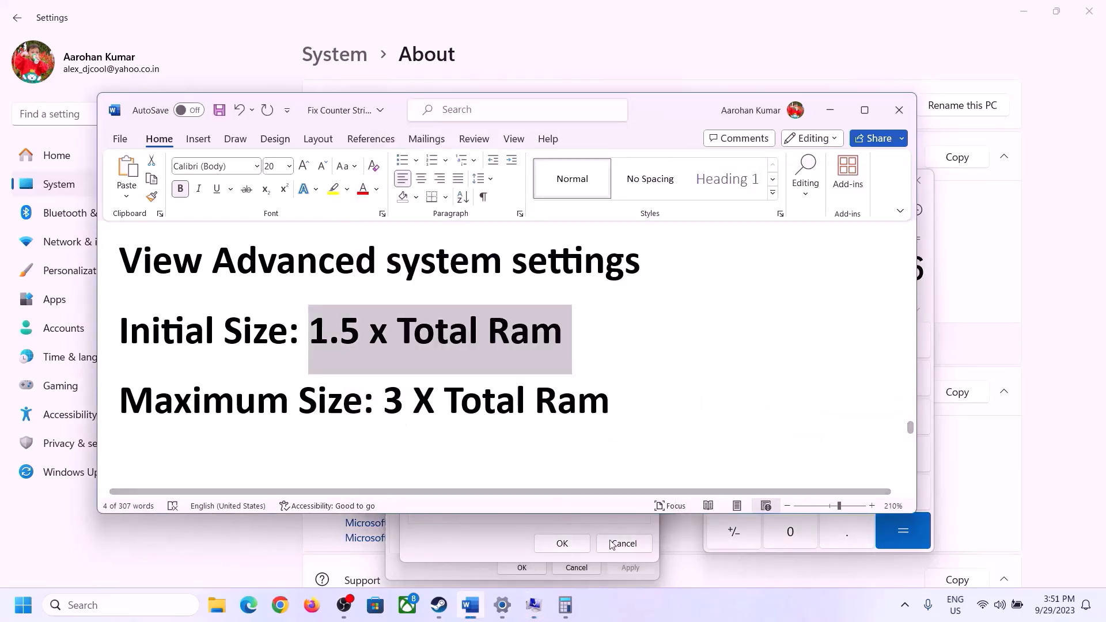
click(931, 304)
click(851, 350)
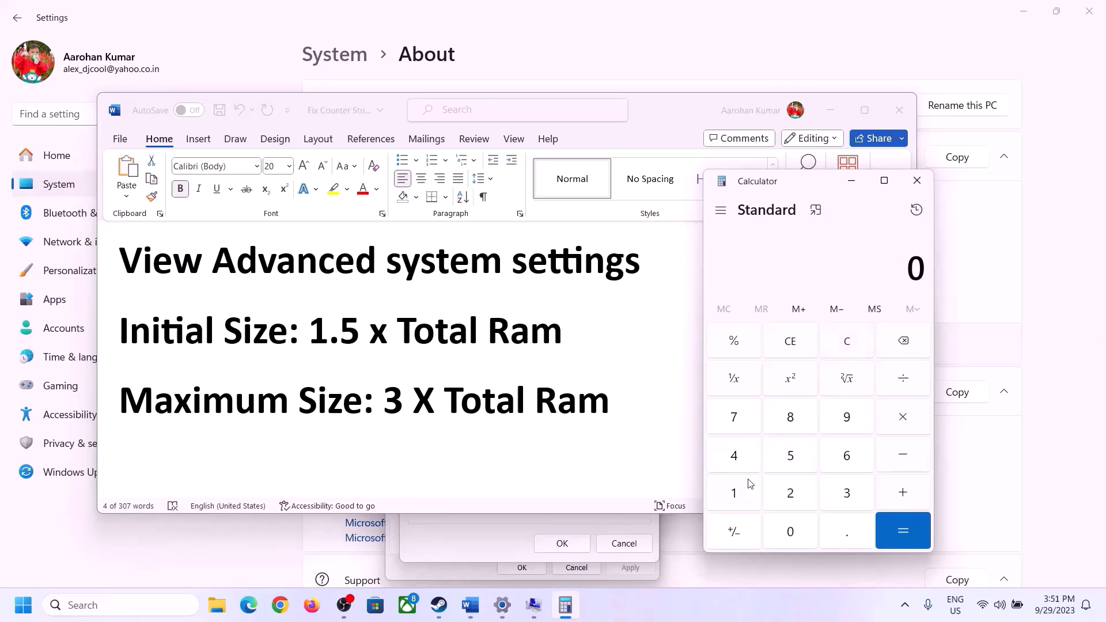
click(503, 605)
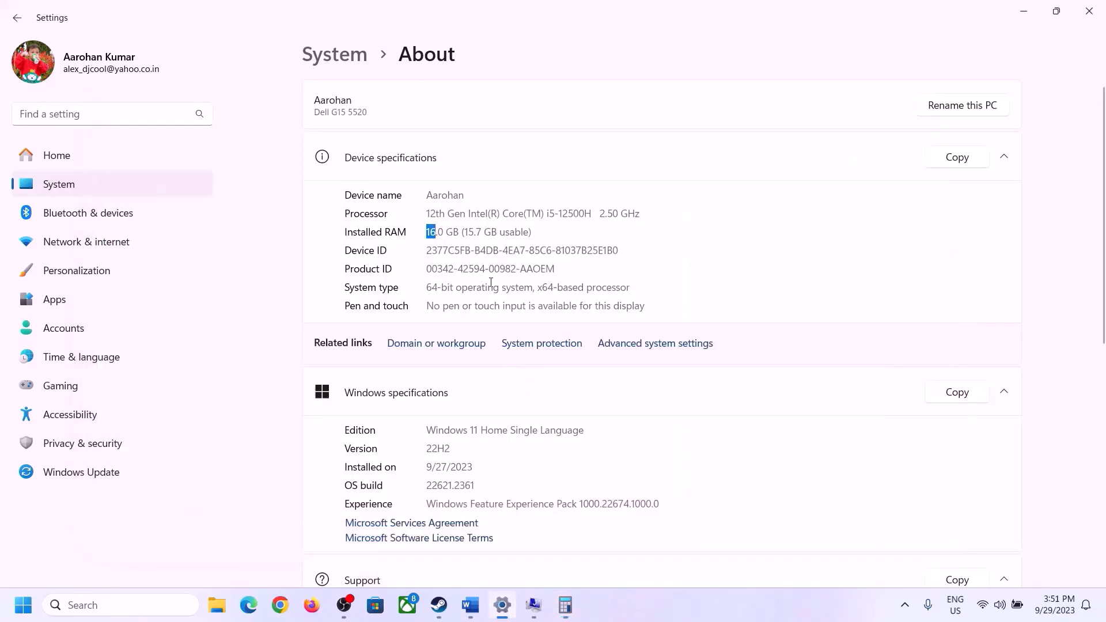
click(565, 605)
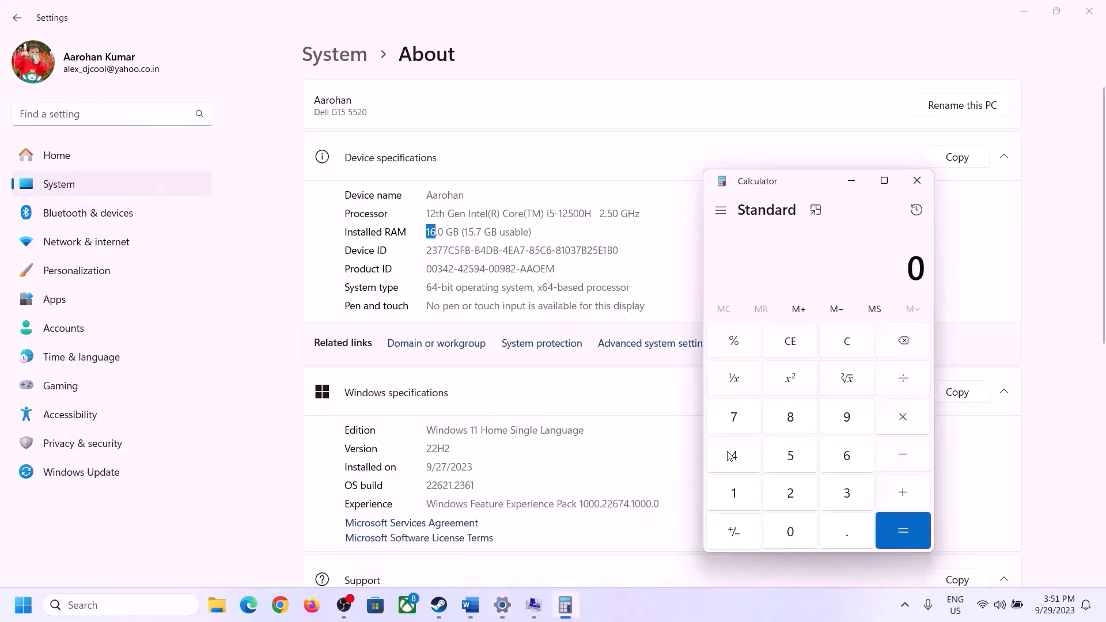
- Calculate 16 × 1024 in the cleared Calculator as the basis for the maximum paging file size
click(746, 491)
click(839, 458)
click(895, 419)
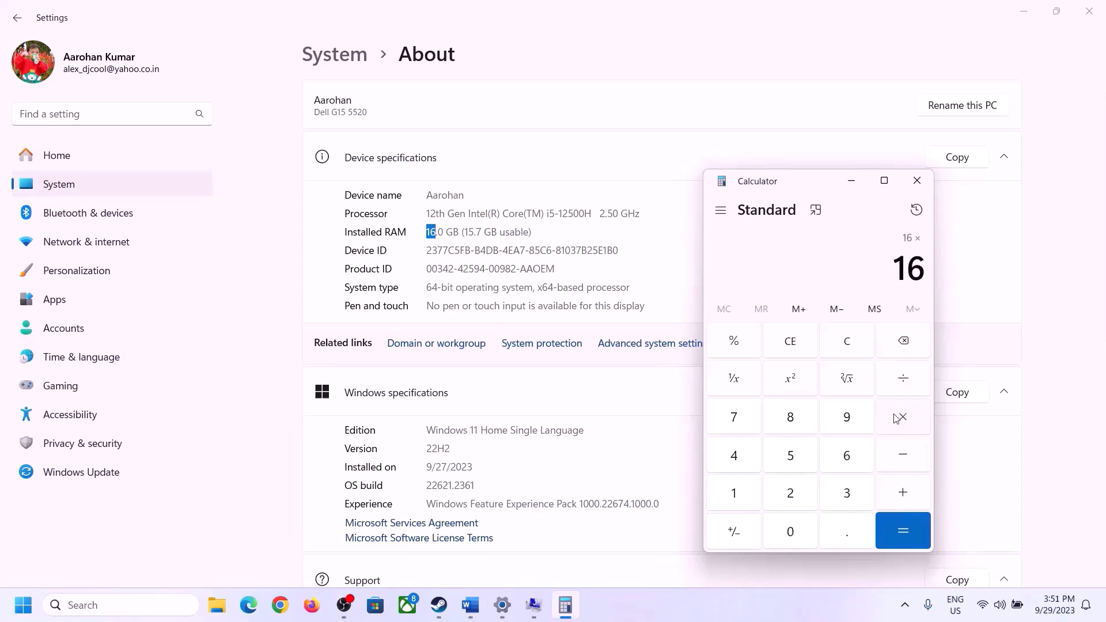
click(742, 488)
click(781, 527)
click(790, 492)
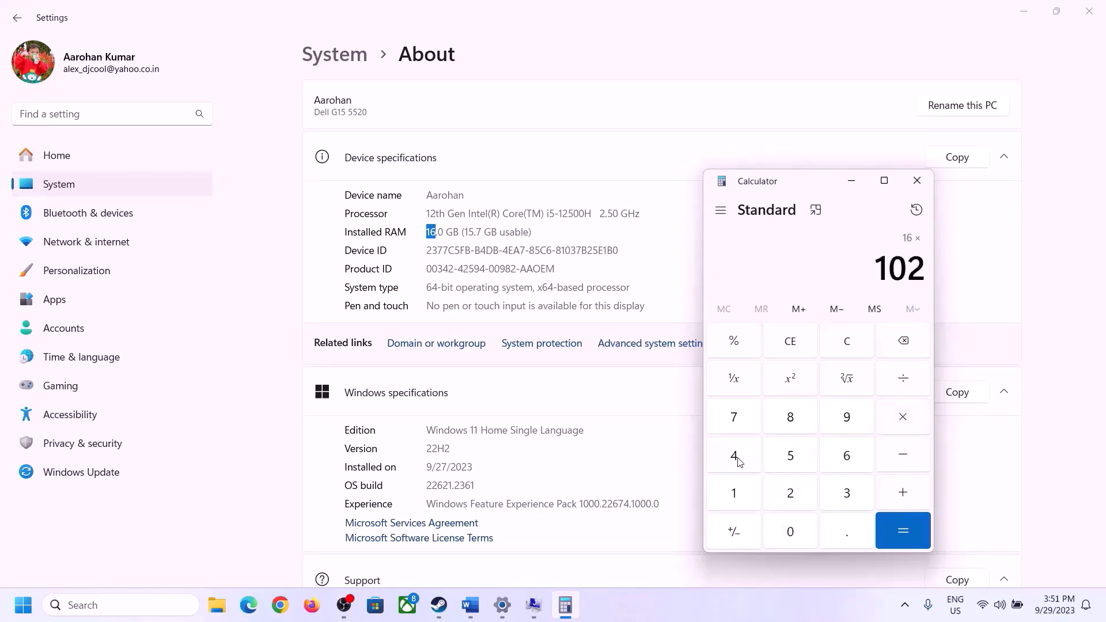
click(737, 455)
click(895, 541)
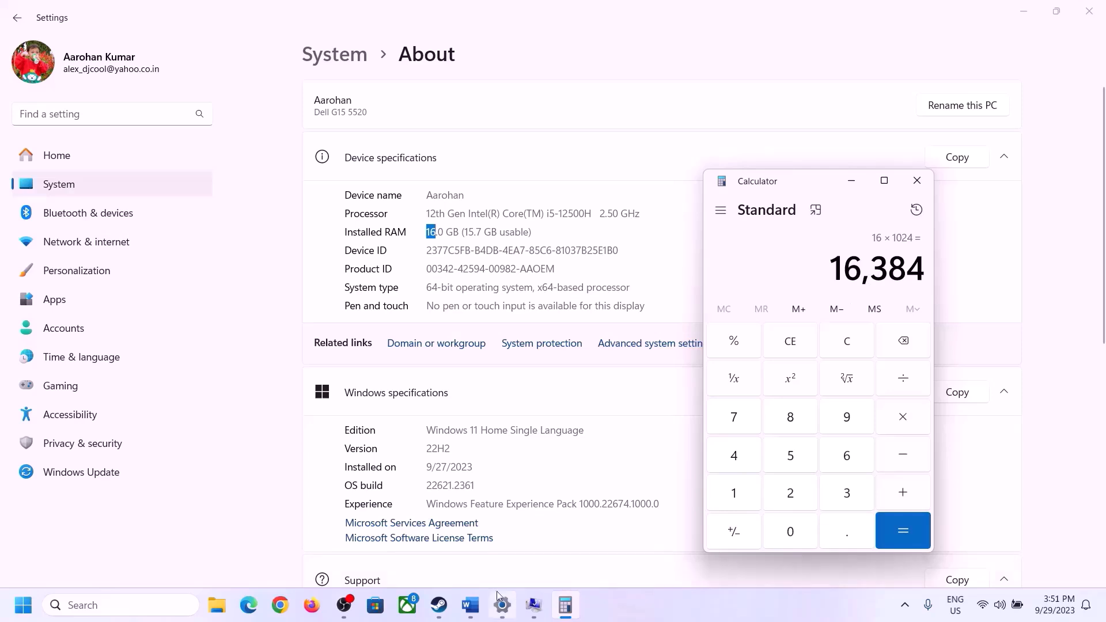
- Consult the maximum size formula in Word and multiply the RAM figure in Calculator by 3
click(471, 605)
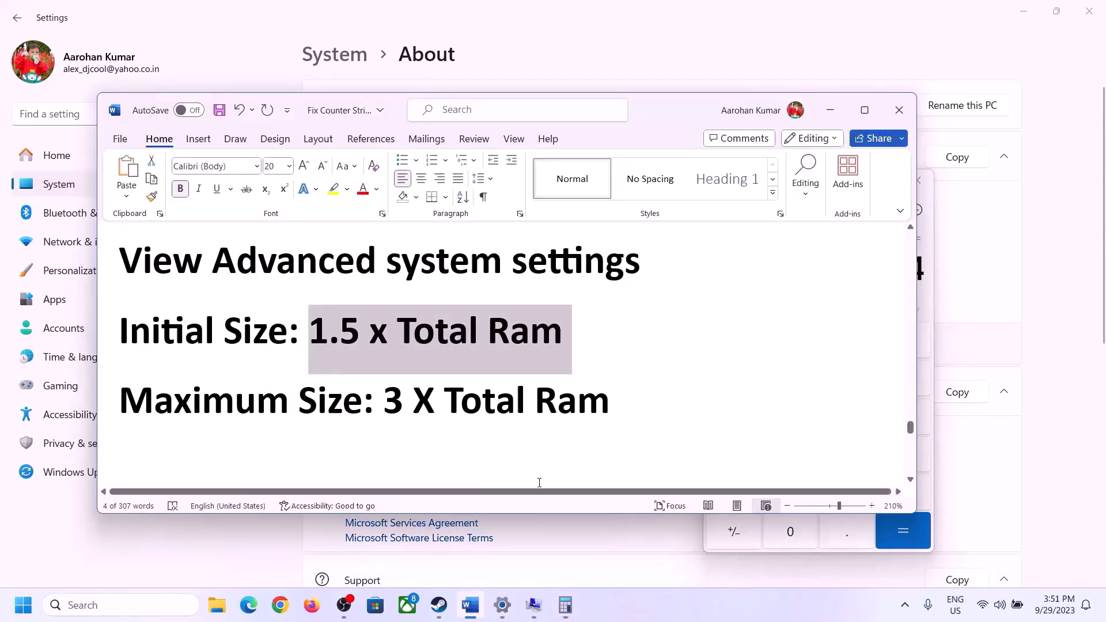
click(565, 605)
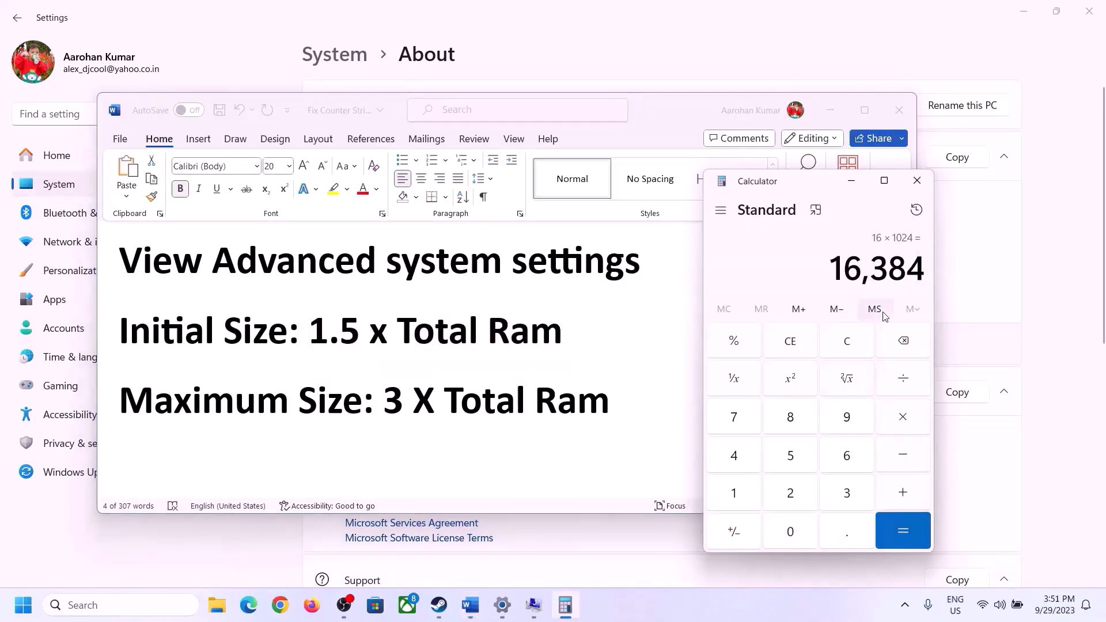
click(903, 417)
click(846, 493)
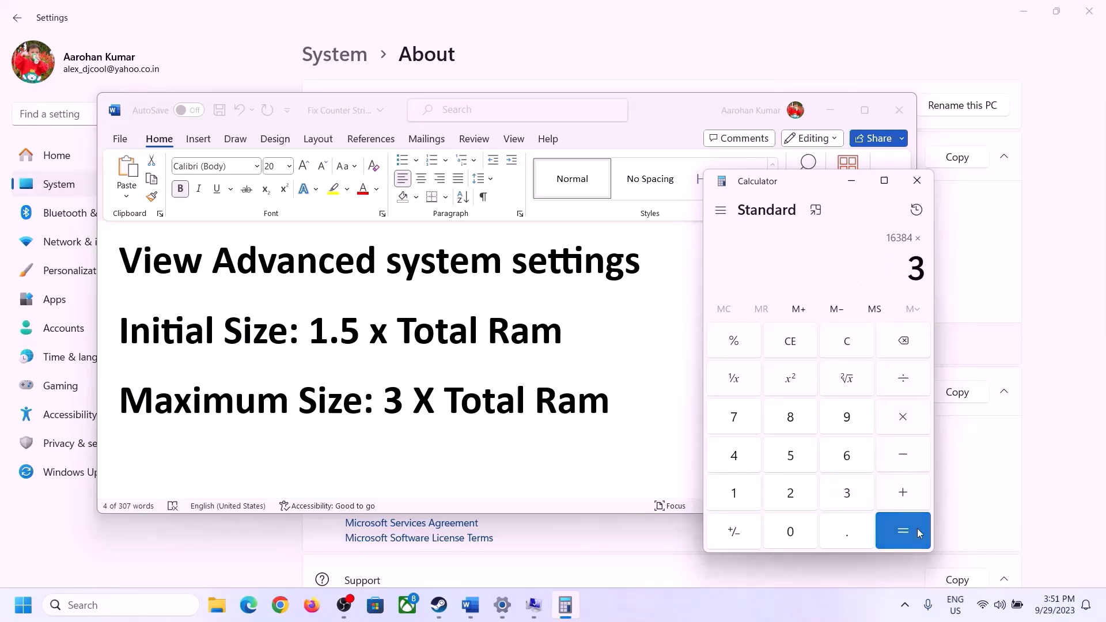
click(918, 532)
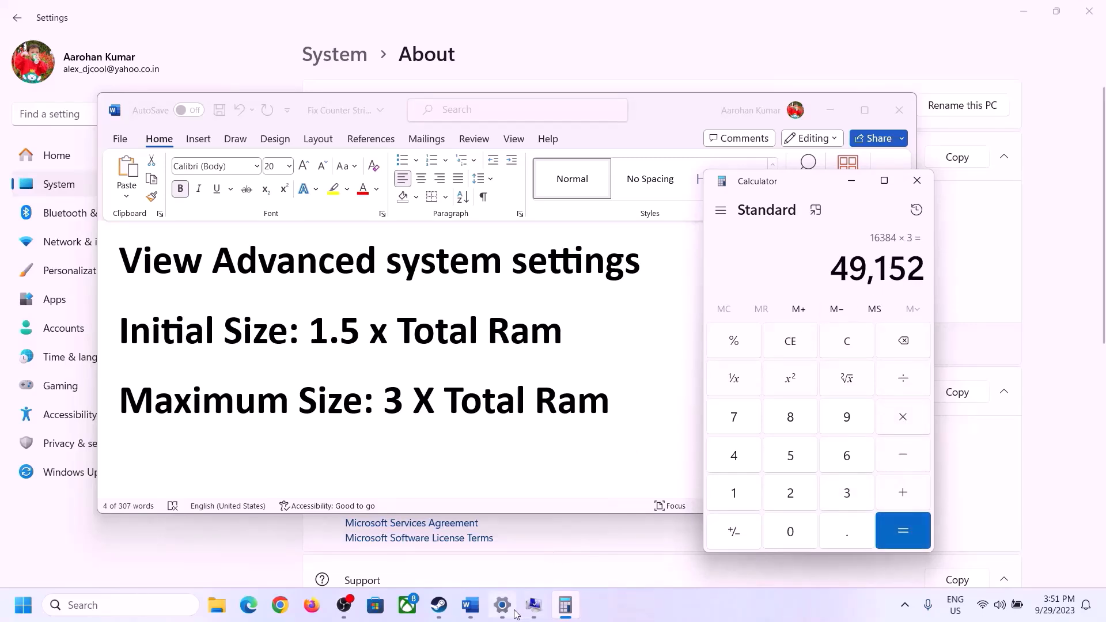
- Set drive C:'s maximum paging file size to 49152 MB, apply the custom sizes, and acknowledge the restart notice
click(534, 605)
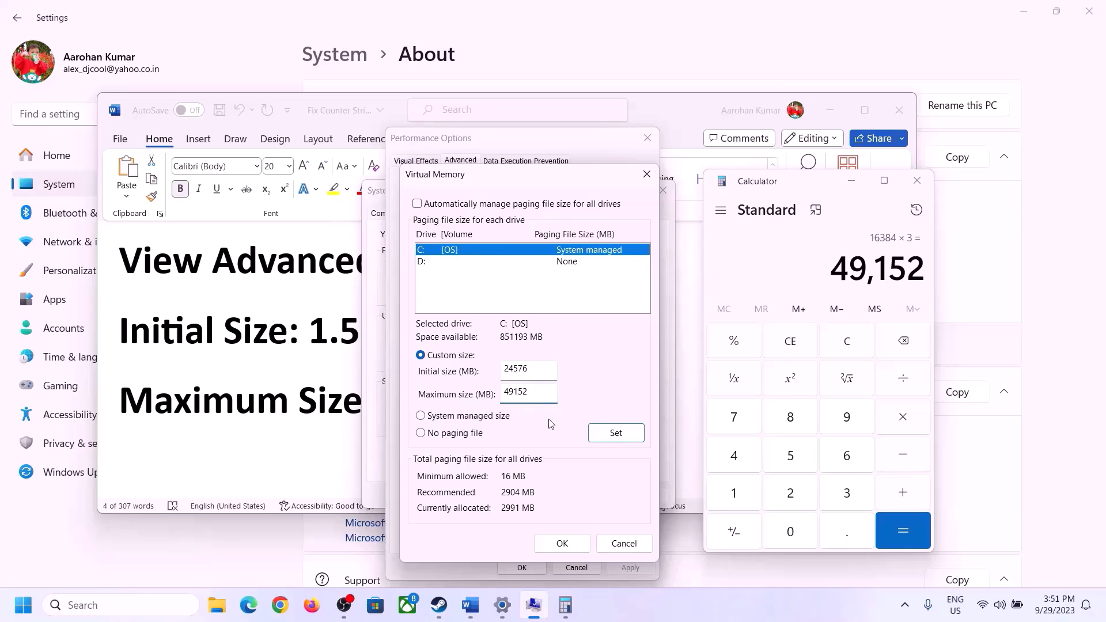
click(615, 433)
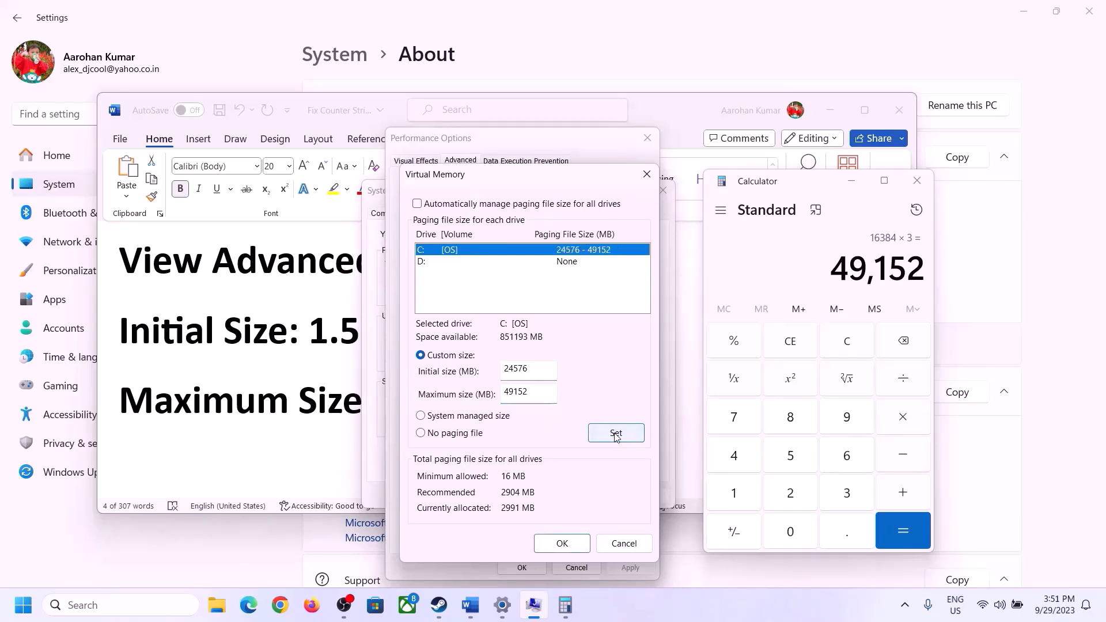
click(561, 543)
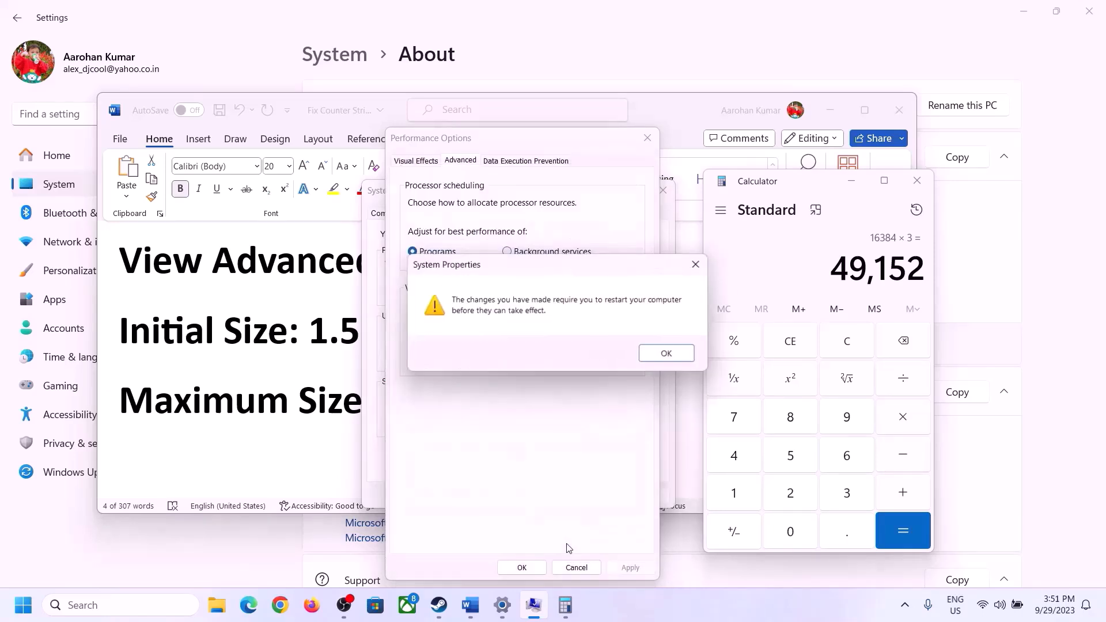
click(683, 355)
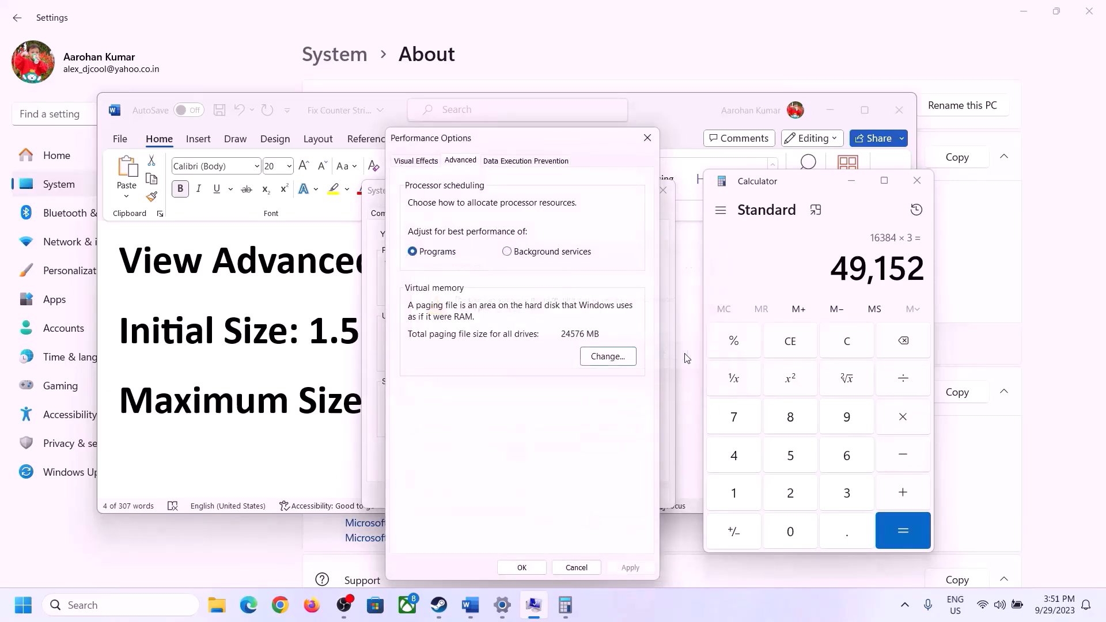
- Confirm and close Performance Options and System Properties, and dismiss the restart prompt without restarting
click(522, 568)
click(524, 494)
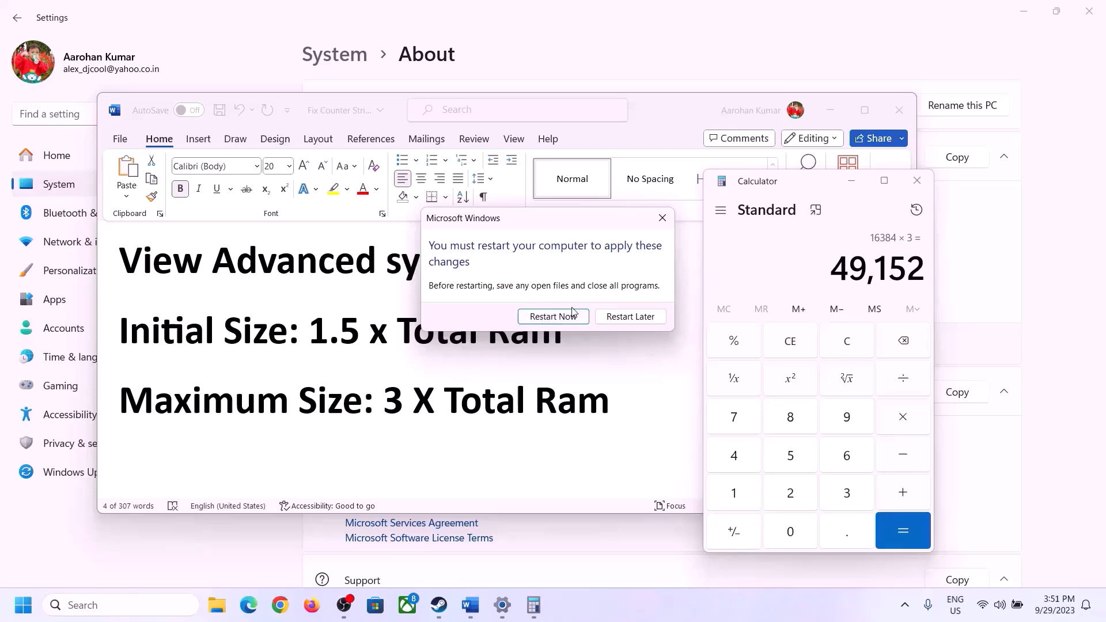
click(663, 218)
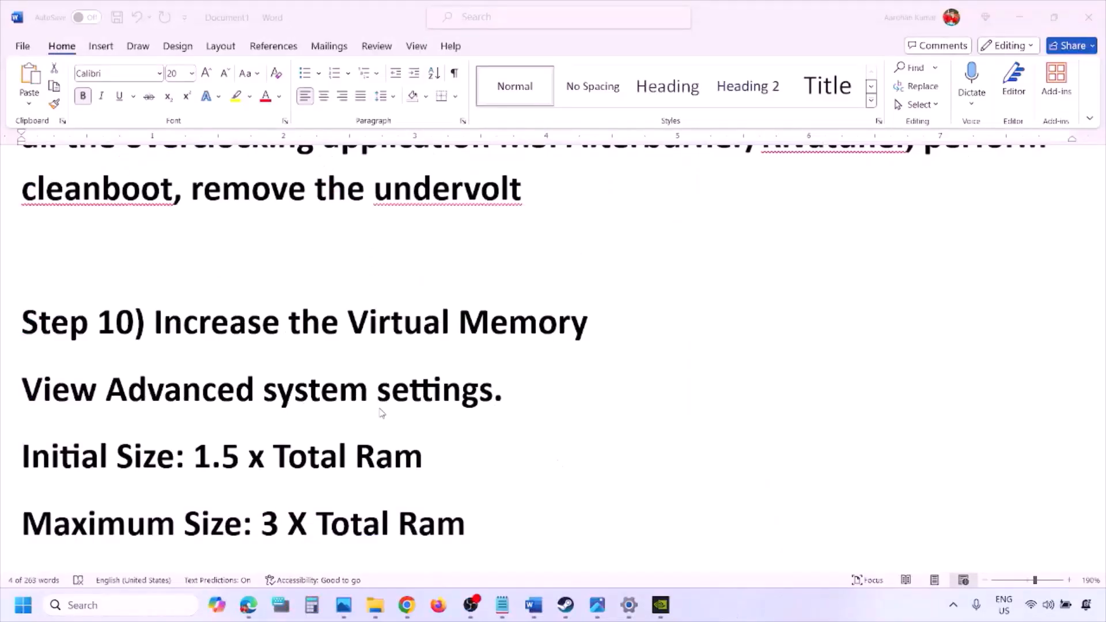
- Go to Step 11 in the Word troubleshooting document and highlight "Update BIOS"
scroll(380, 412, down, 5)
click(152, 425)
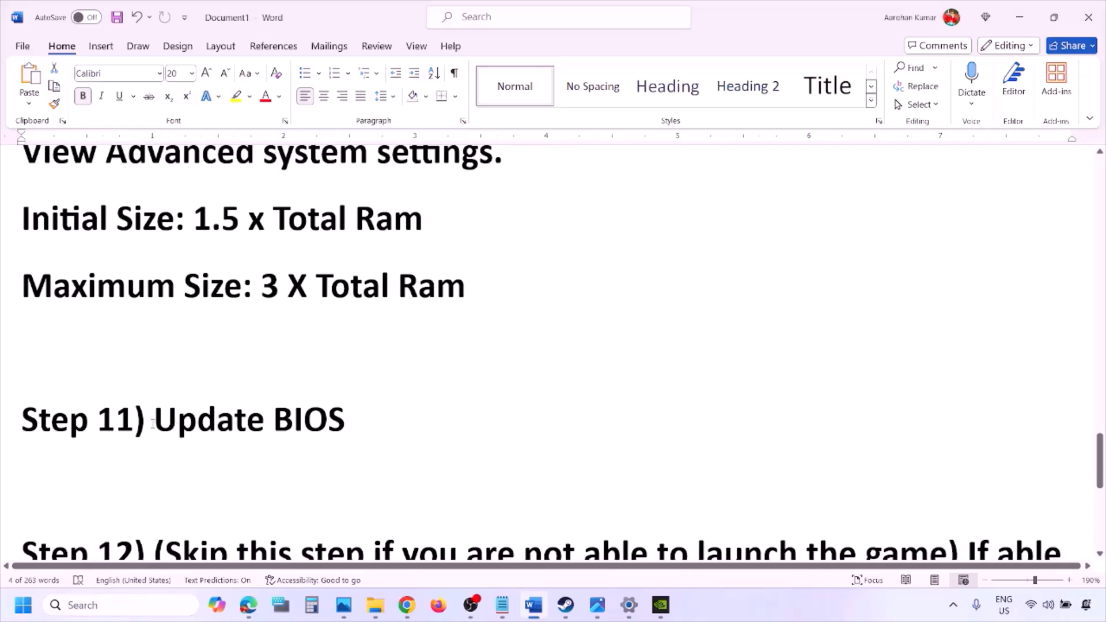
drag(154, 421, 370, 416)
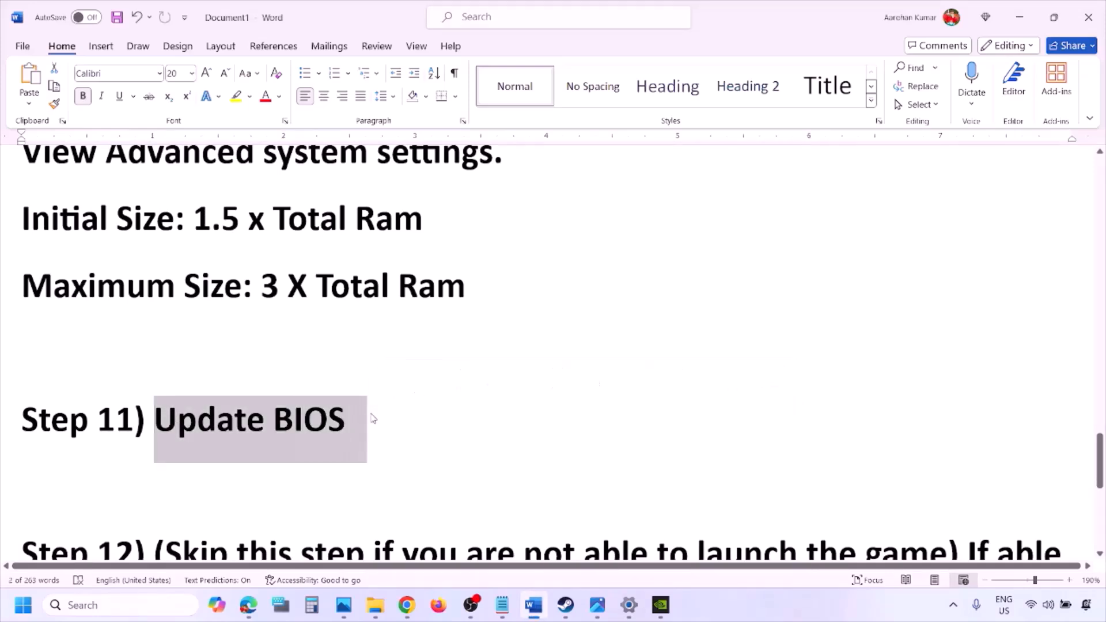
click(372, 419)
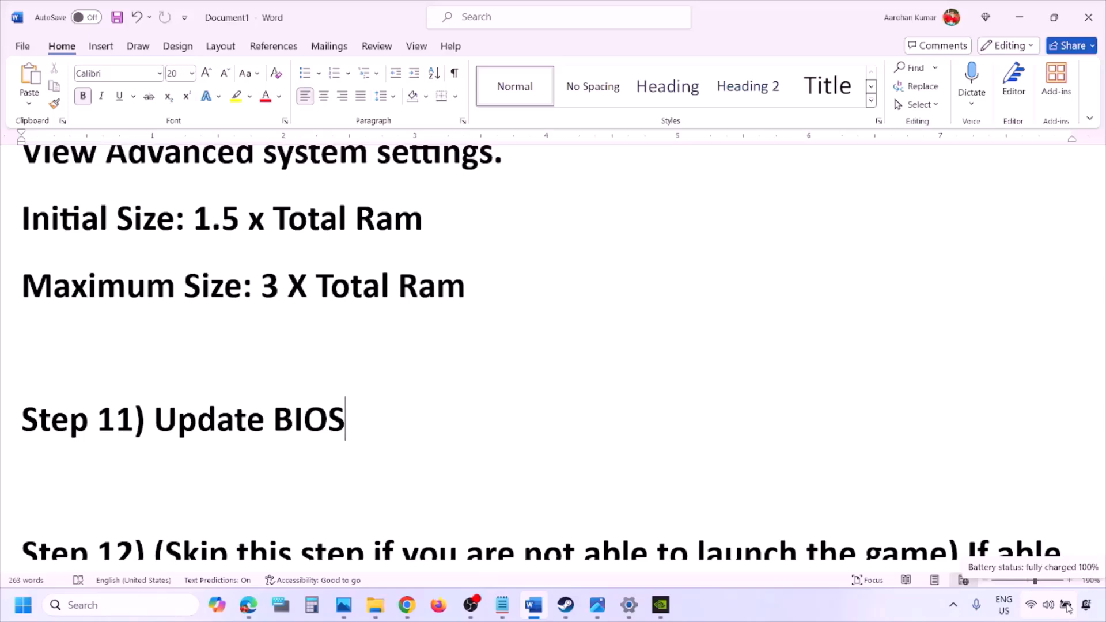
click(864, 601)
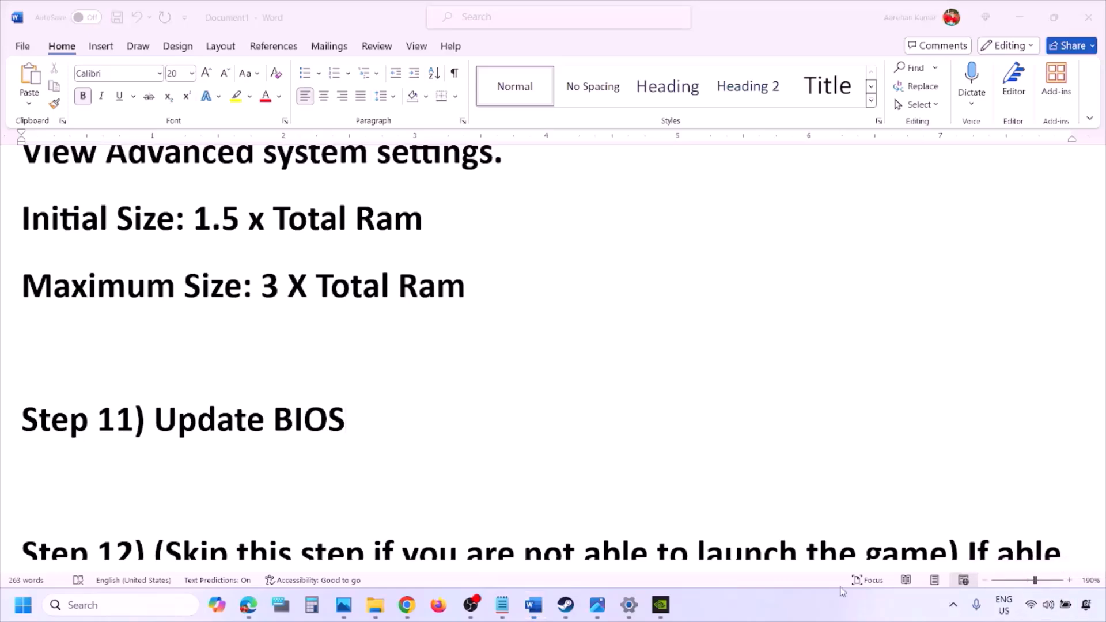
- Review Step 12 in the Word document, highlighting the advice on Windowed mode, lower video settings and a medium/low graphics preset
scroll(484, 446, down, 3)
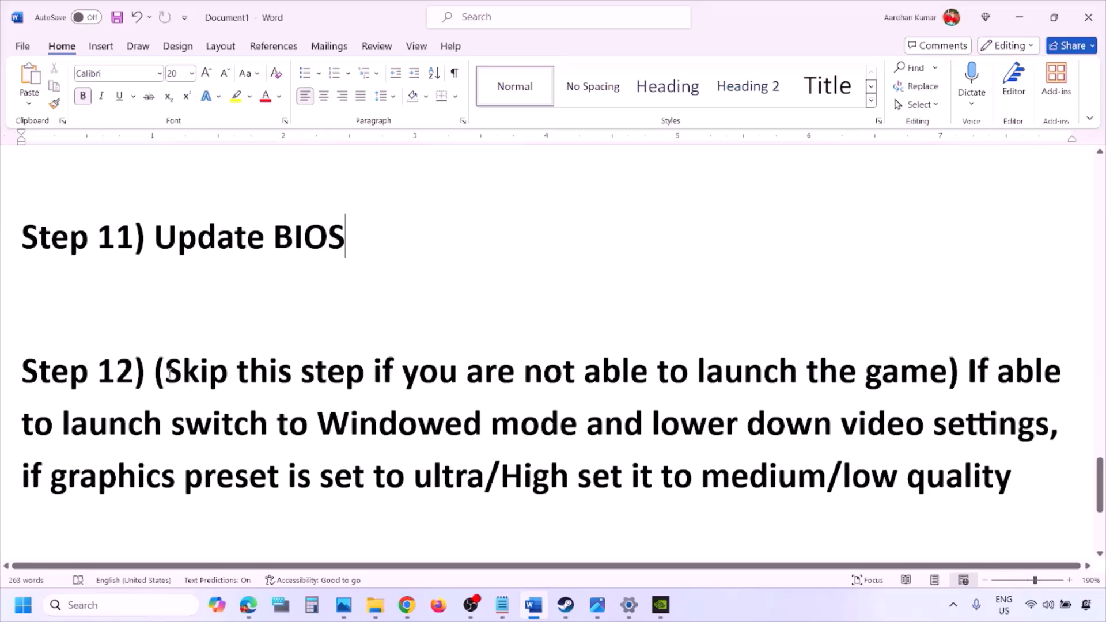
drag(166, 372, 1050, 426)
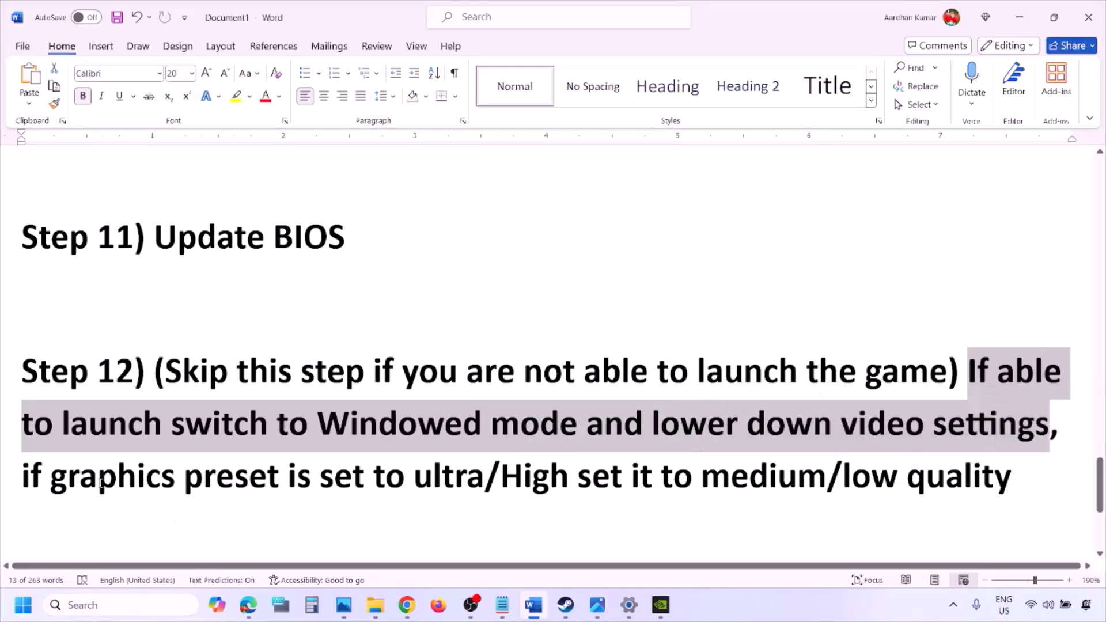
drag(51, 477, 626, 487)
click(671, 481)
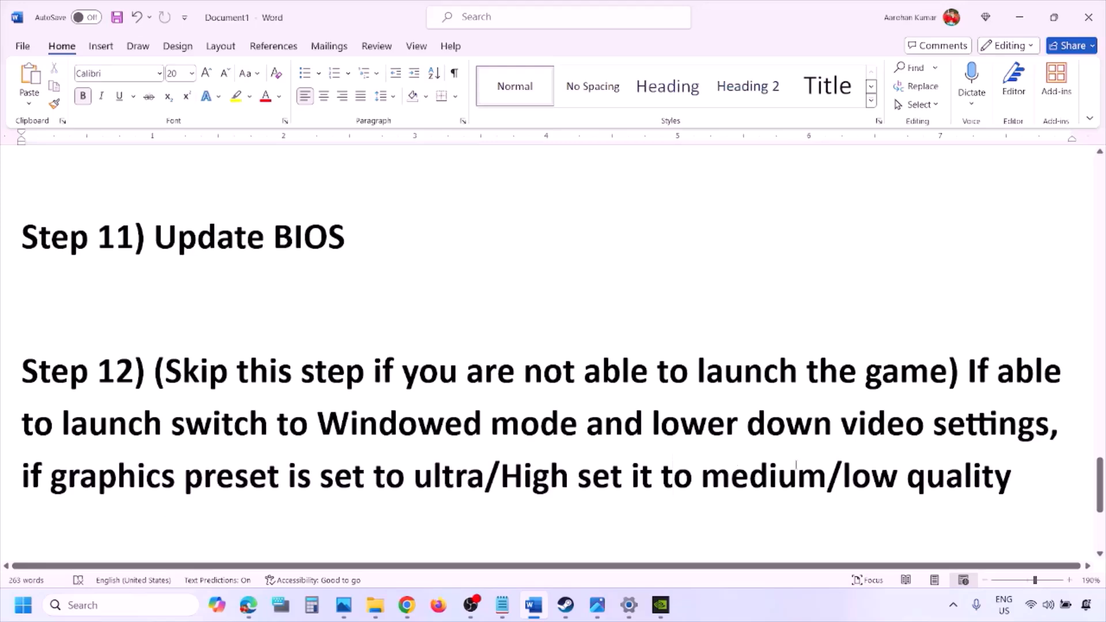
drag(796, 464, 1012, 479)
click(522, 424)
drag(331, 373, 682, 478)
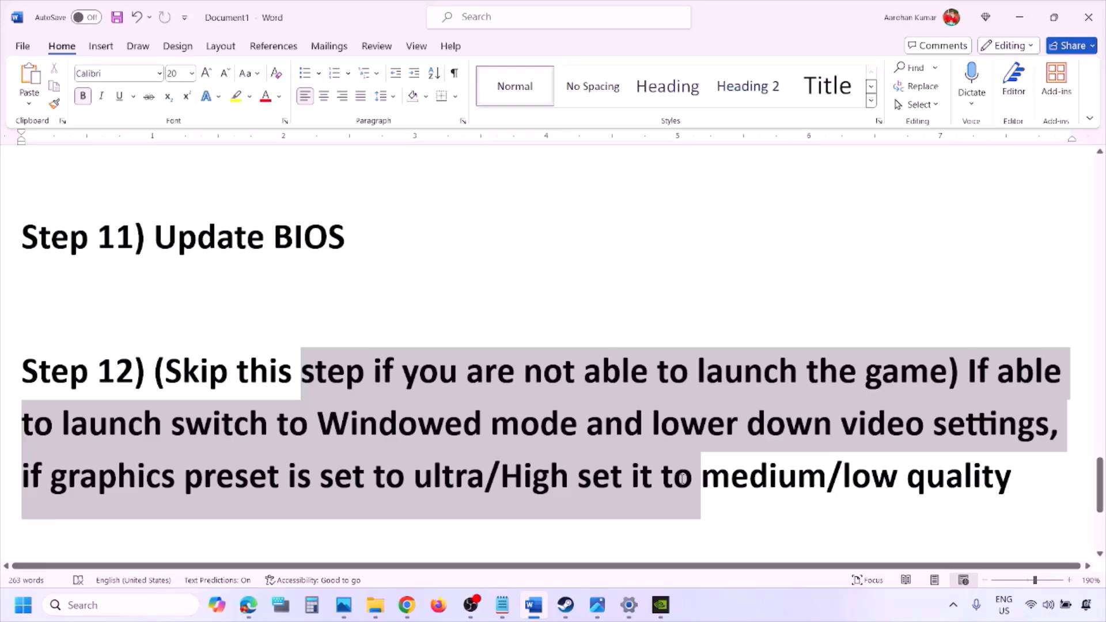
click(738, 599)
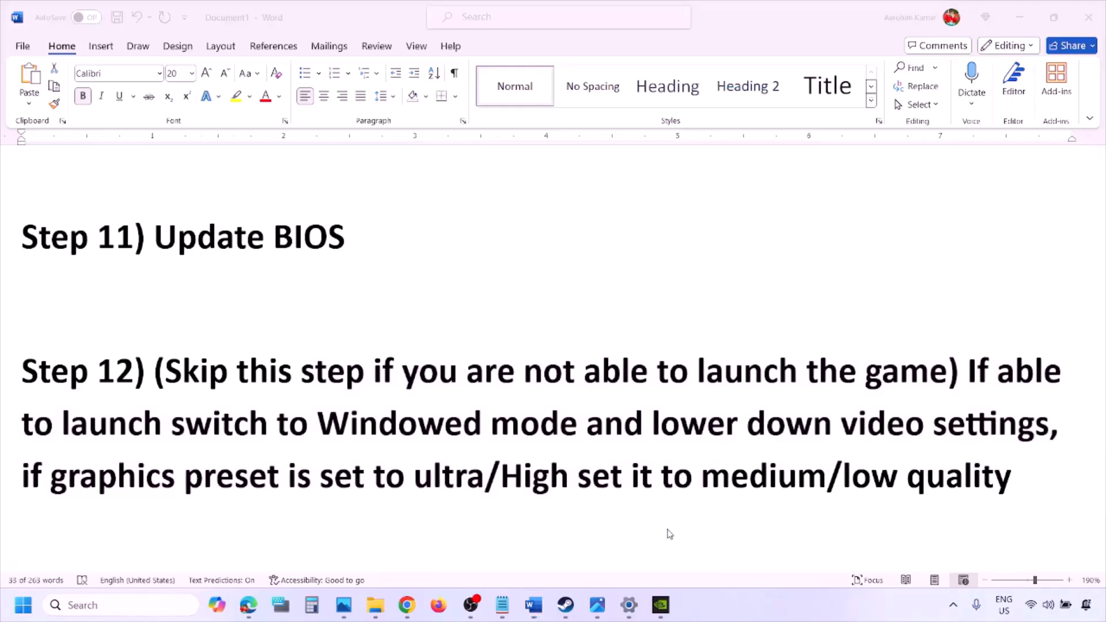
- Review Step 13 in the Word document, highlighting the advice to uninstall, delete the game folder, and reinstall to C Drive or another SSD
scroll(526, 470, down, 2)
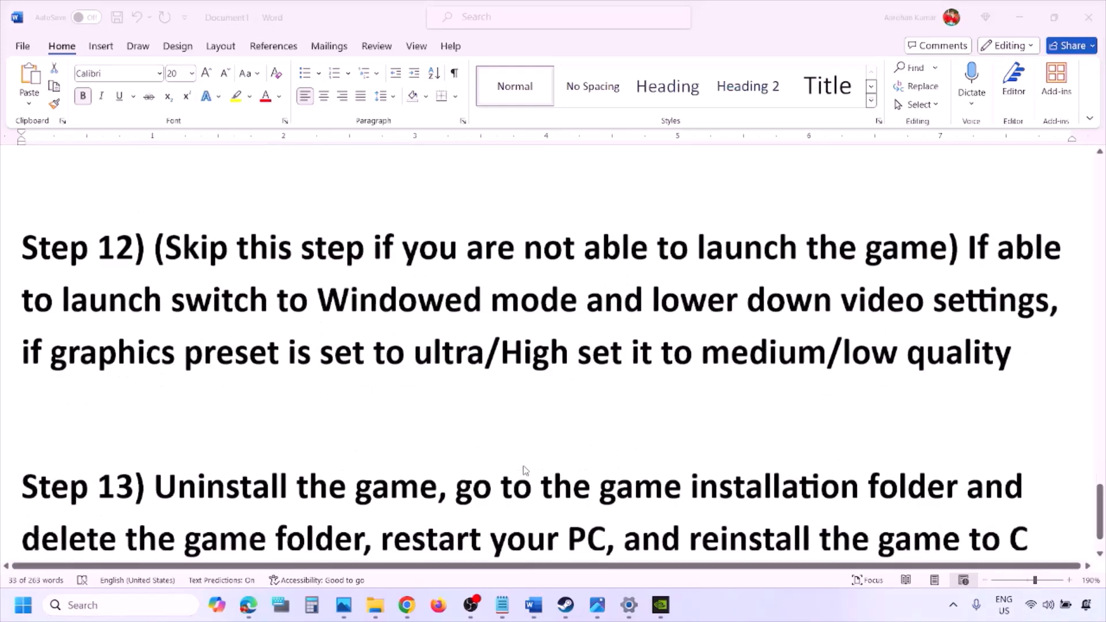
scroll(526, 471, down, 2)
click(189, 357)
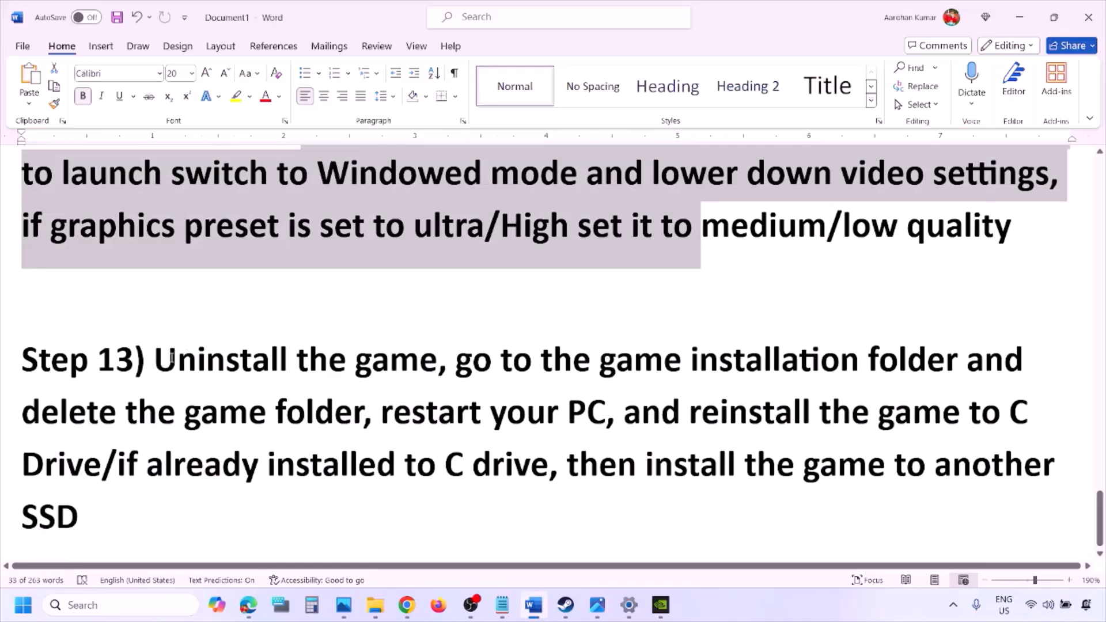
drag(163, 357, 483, 413)
click(483, 413)
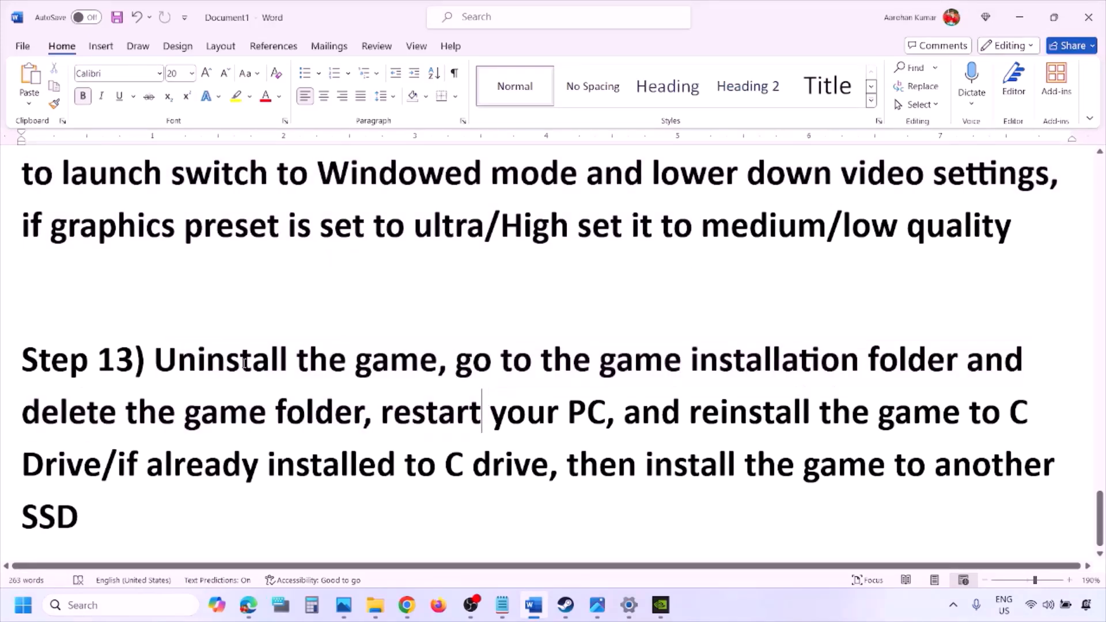
drag(171, 363, 490, 417)
drag(673, 421, 102, 452)
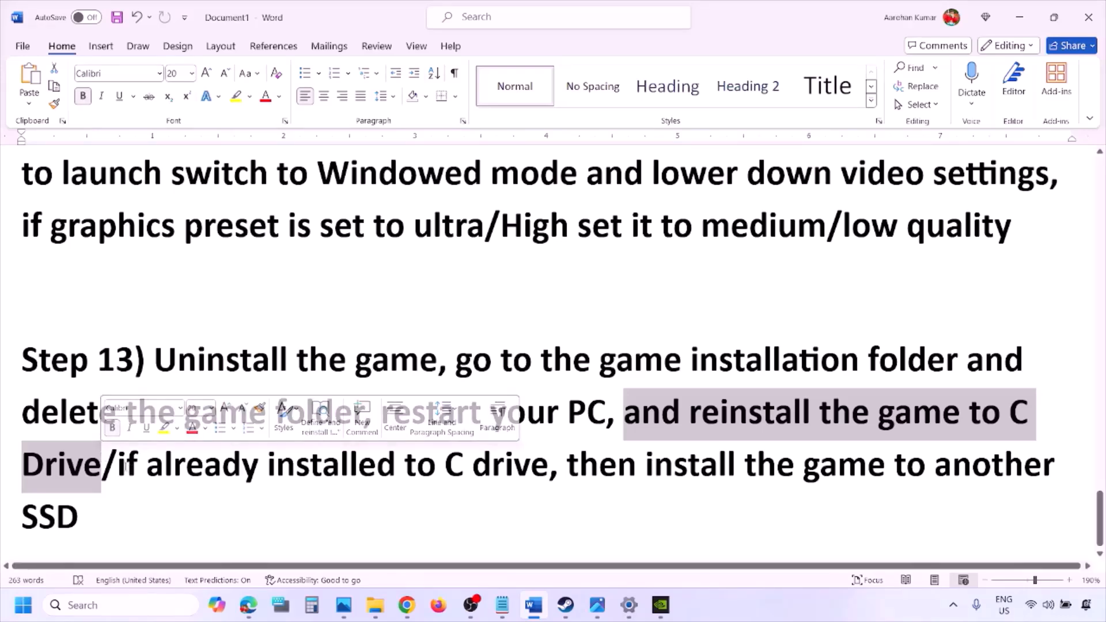
drag(118, 463, 516, 467)
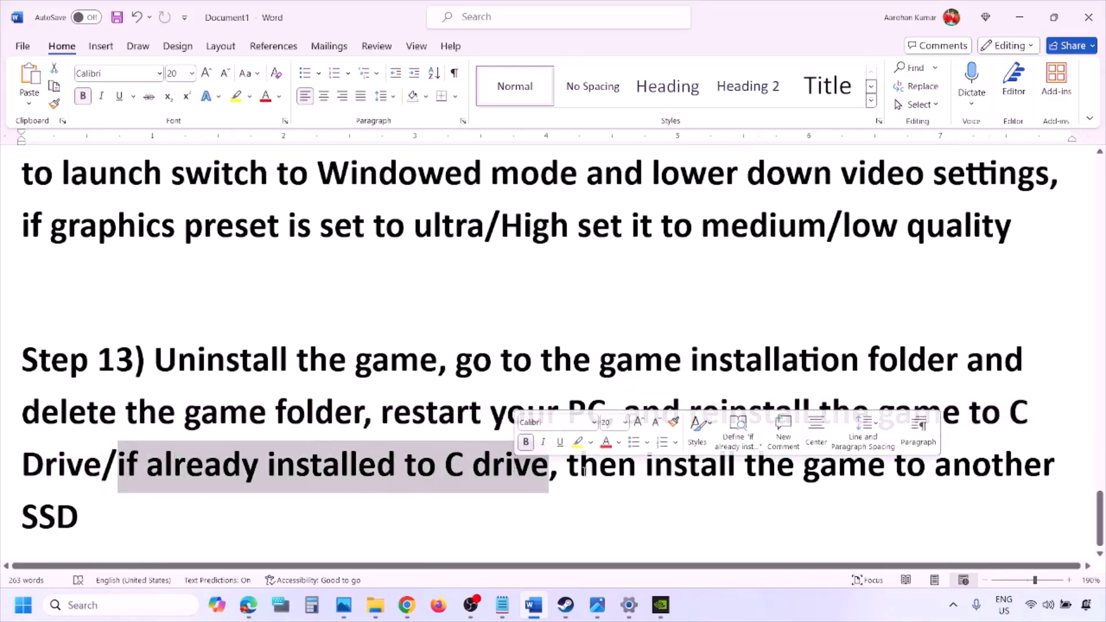
drag(599, 466, 178, 511)
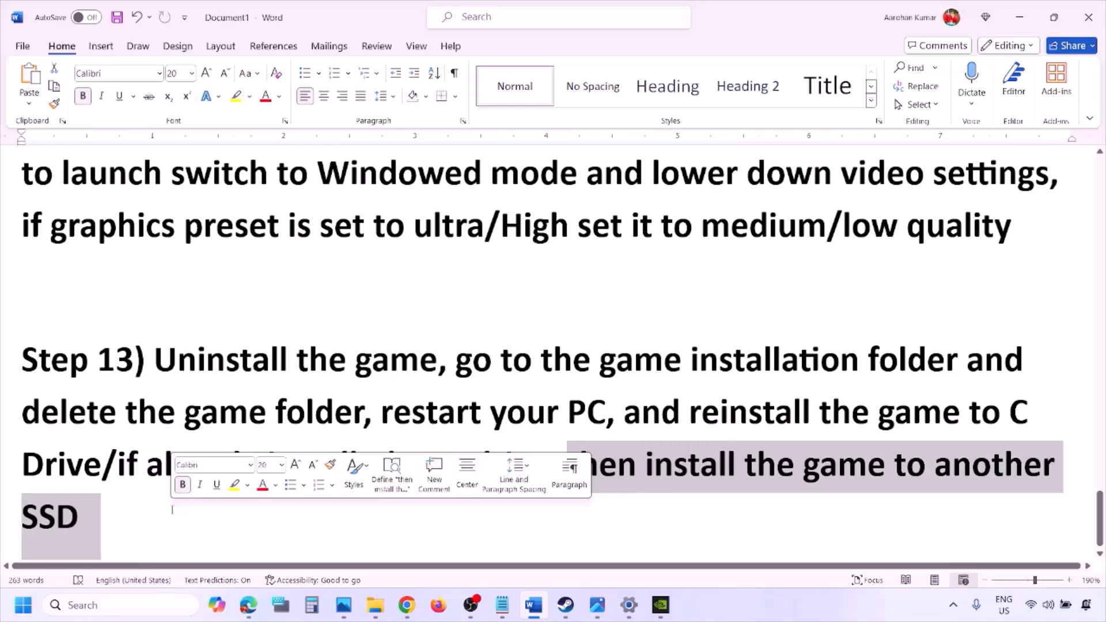
click(172, 509)
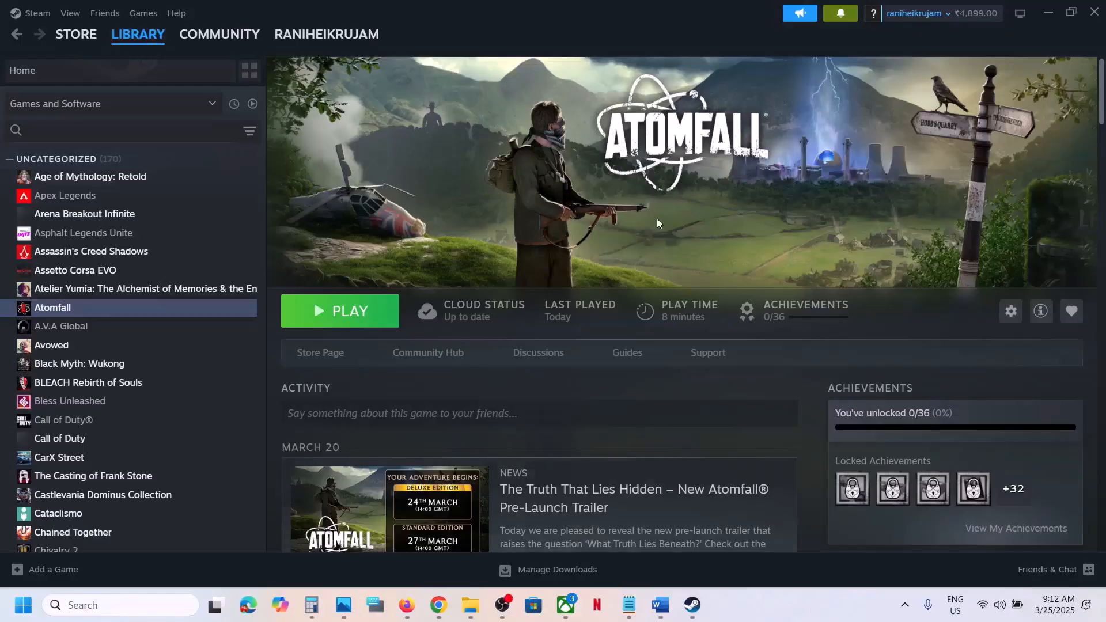